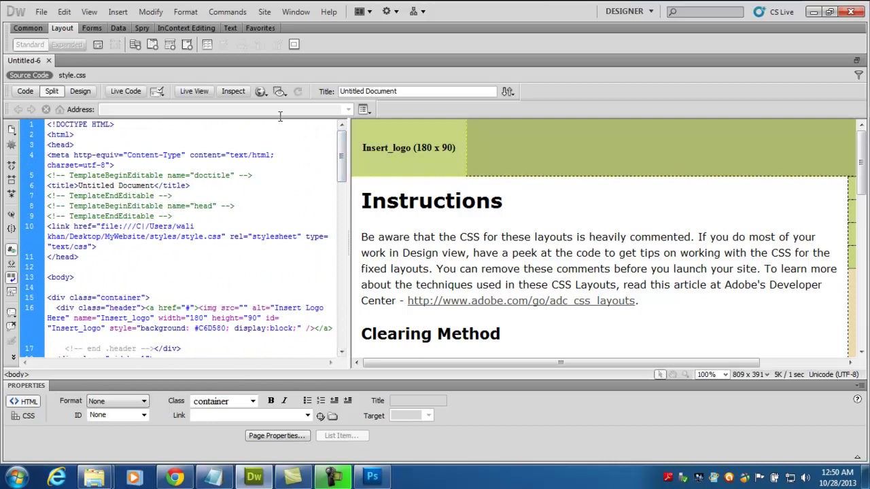
- Scroll through the new CSS layout page's code in Split view
scroll(344, 149, "down", 5)
scroll(344, 150, "up", 5)
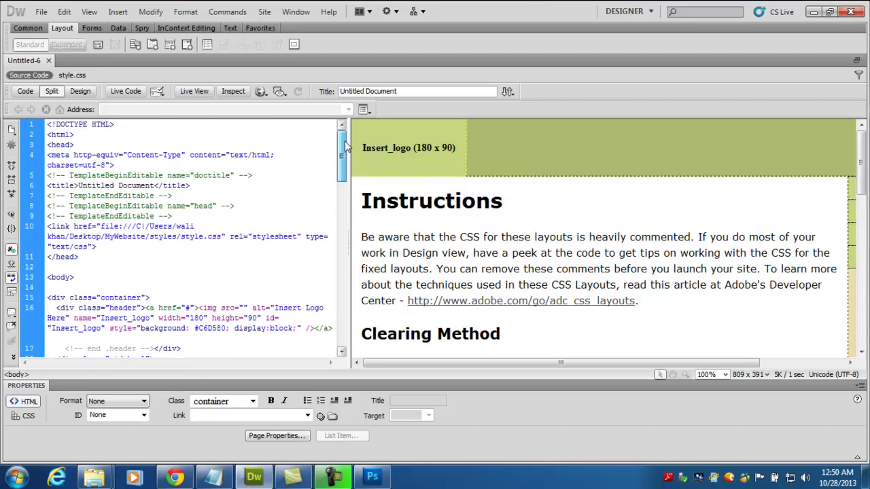
- Save the layout page as 'index' in the MyWebsite folder on the Desktop
key("ctrl+s")
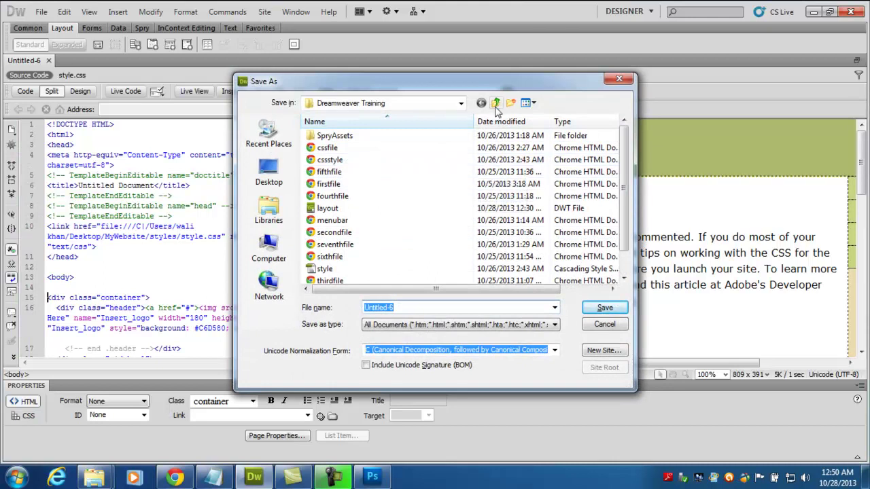
left_click(495, 104)
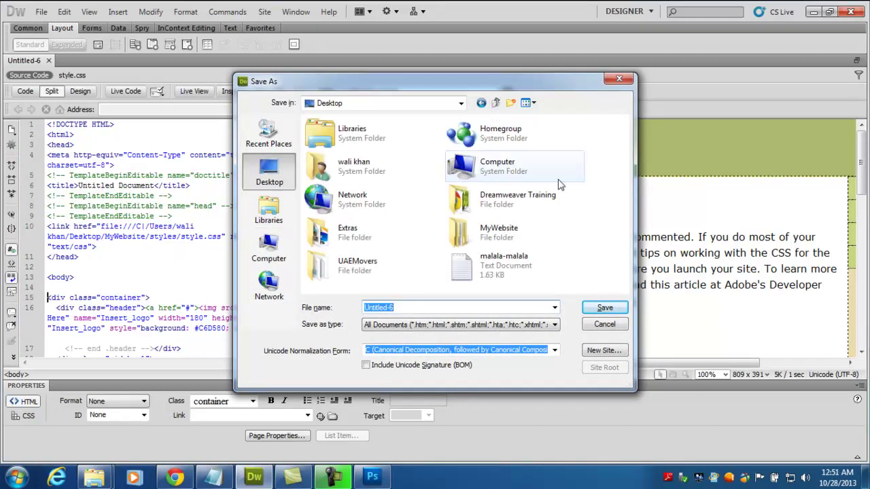
double_click(495, 233)
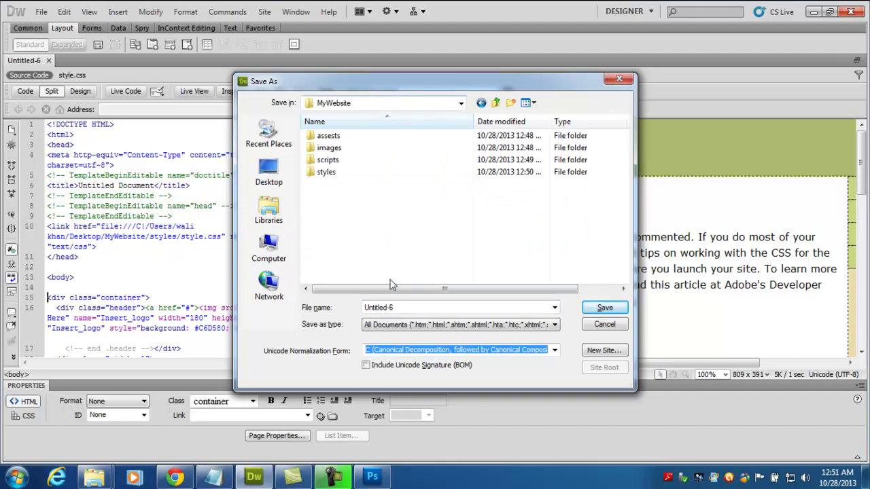
double_click(399, 308)
type("index")
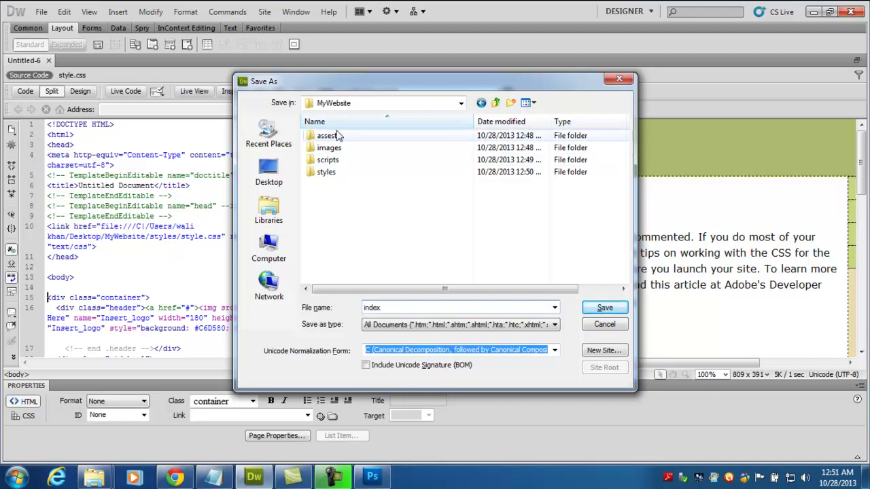
left_click(604, 309)
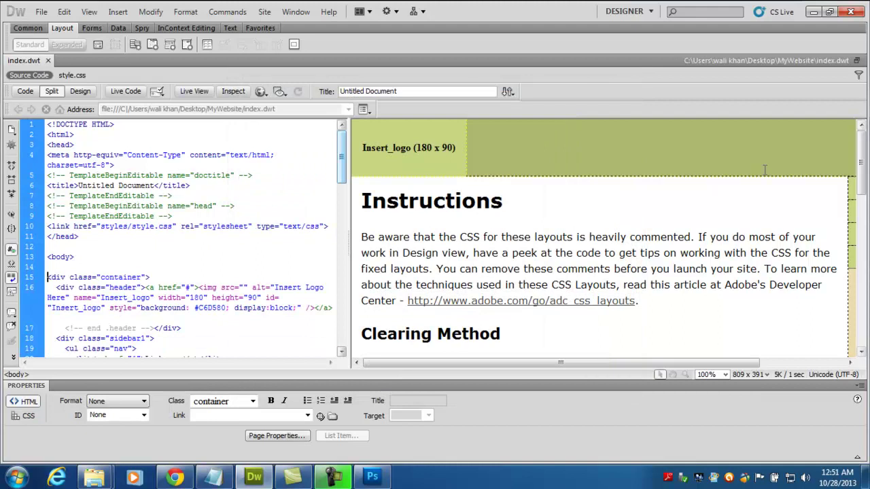
- Preview the index.dwt page in Google Chrome
left_click(260, 91)
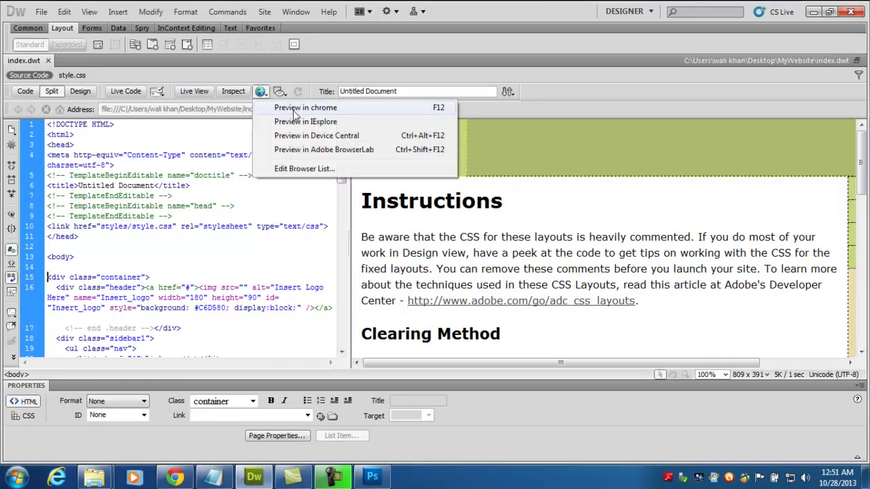
left_click(296, 109)
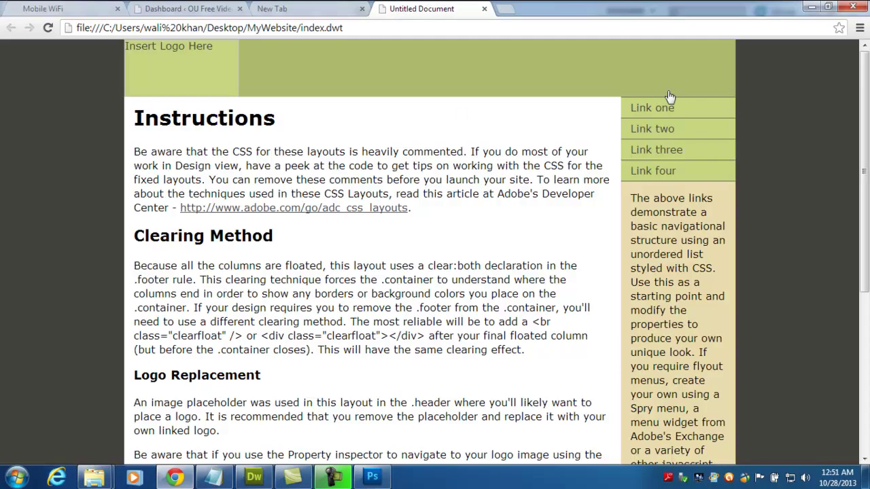
left_click_drag(864, 76, 864, 76)
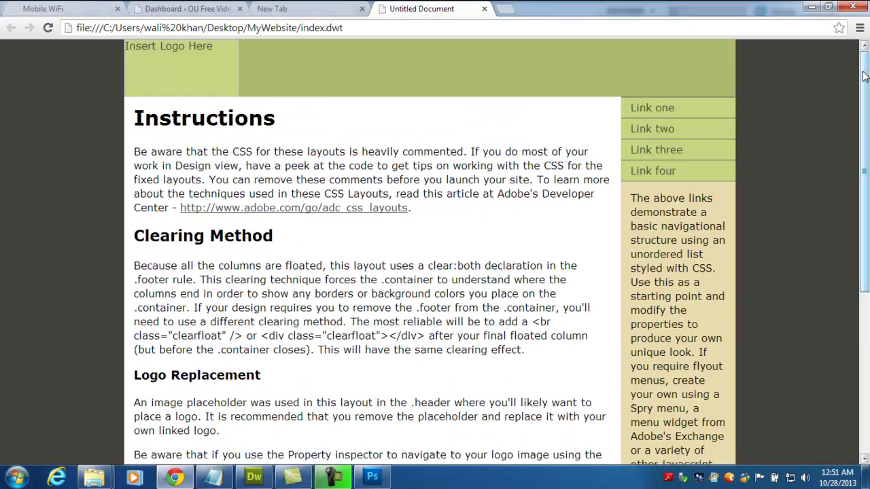
- Select the Insert_logo placeholder in Dreamweaver, then minimize Dreamweaver and Chrome
left_click(254, 477)
left_click(445, 152)
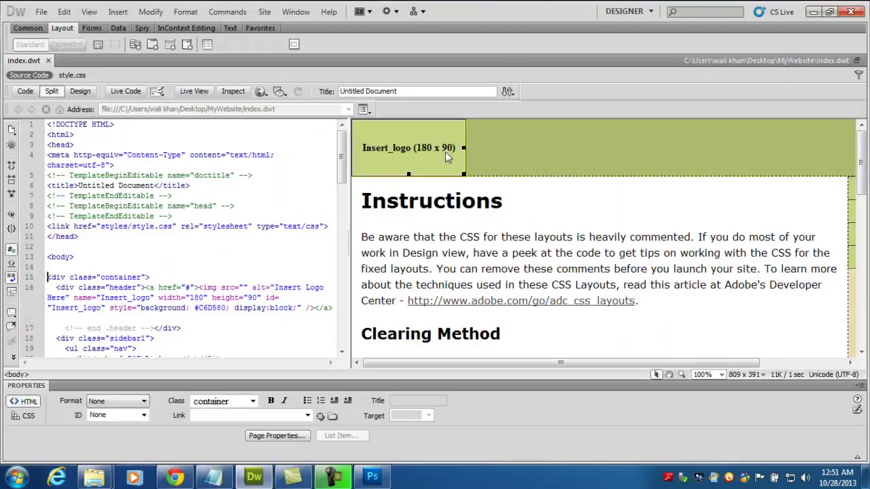
left_click(813, 12)
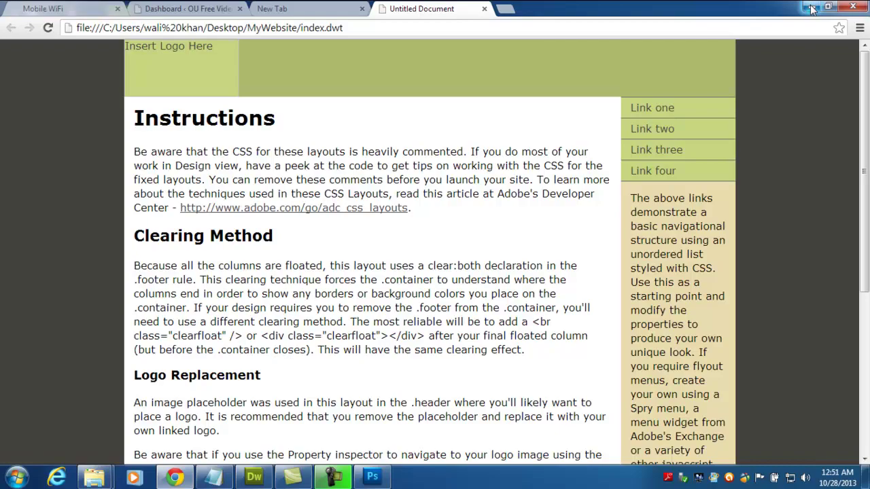
left_click(811, 7)
- Open image_50-420x420.jpg from the Downloads folder in Photoshop
left_click(373, 477)
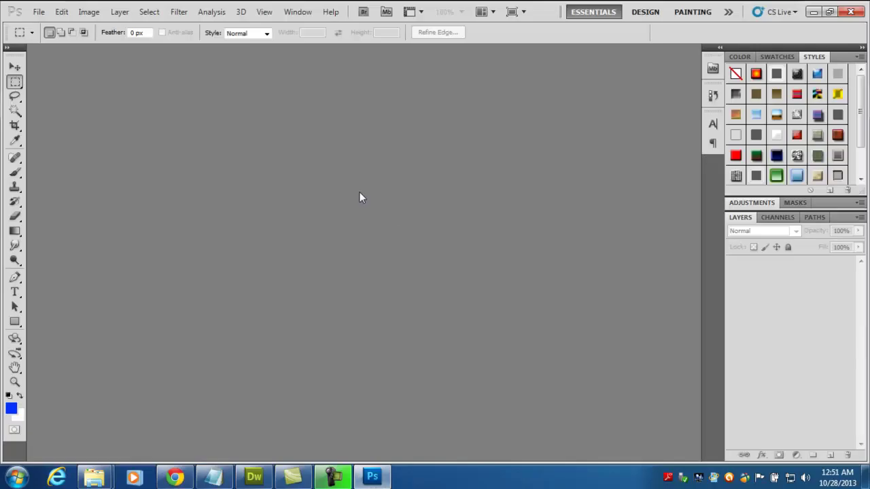
key("ctrl+o")
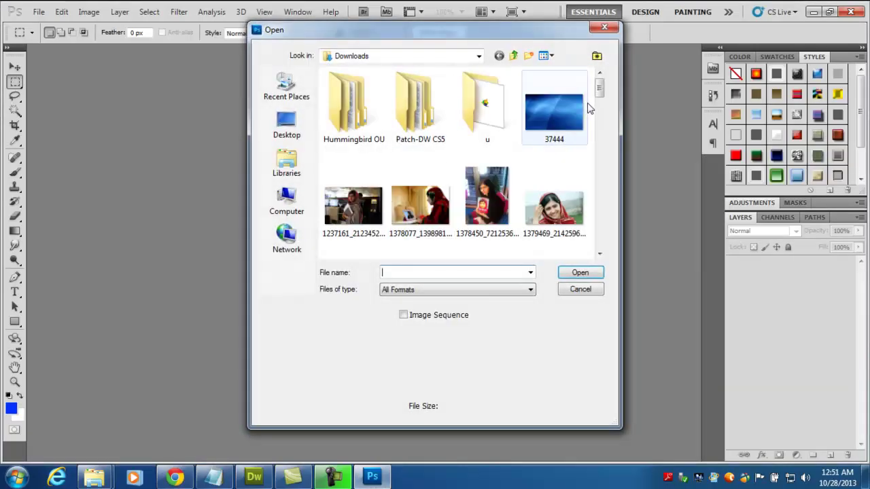
left_click_drag(601, 88, 600, 157)
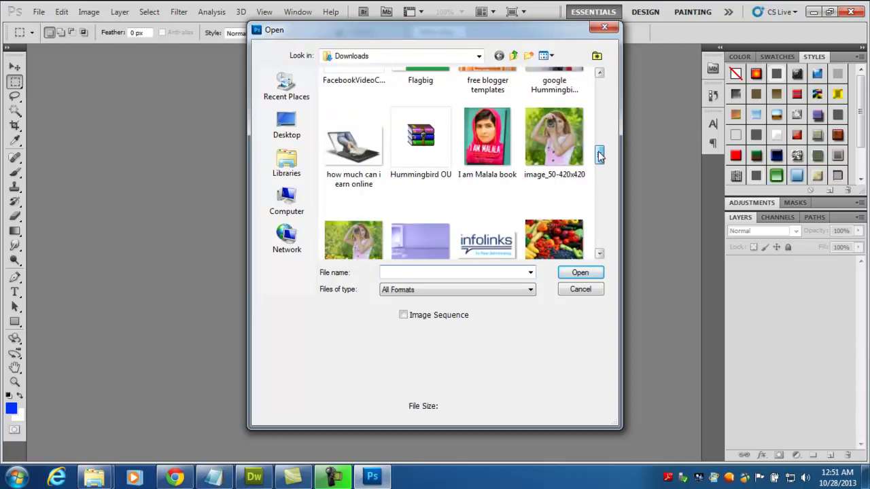
left_click(568, 143)
double_click(564, 141)
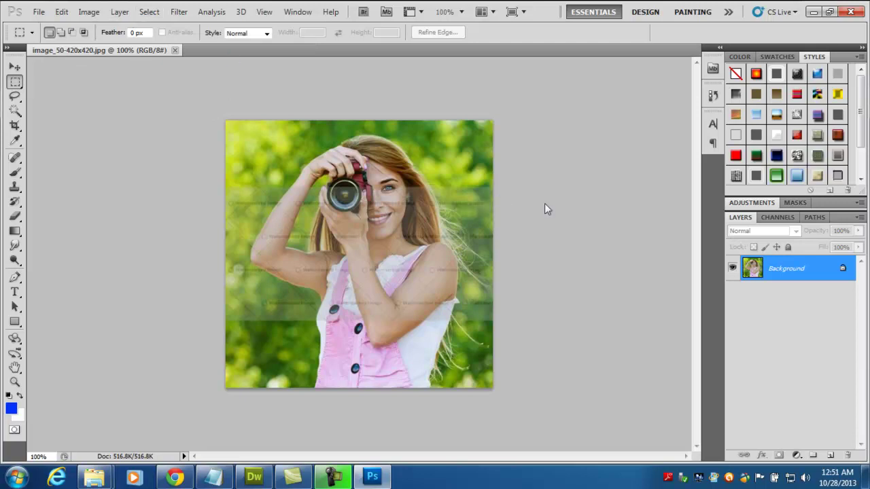
key("ctrl+n")
- Create a new 180 × 90 px document
left_click_drag(403, 167, 373, 165)
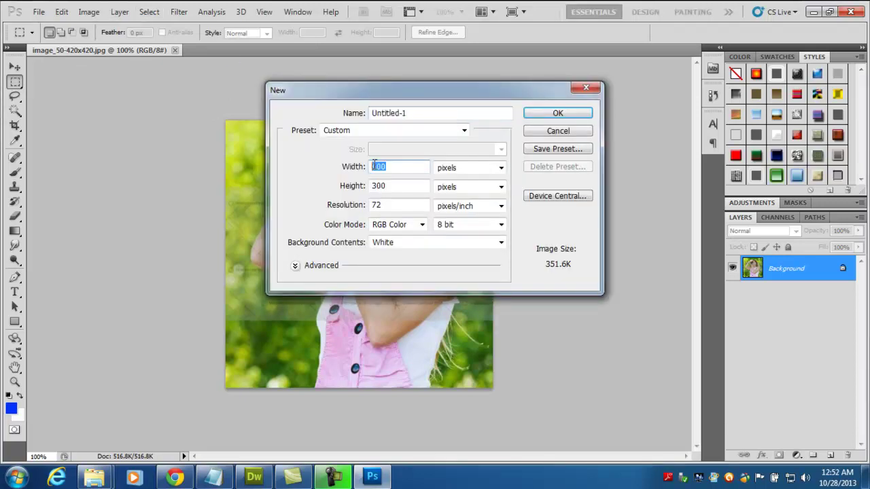
type("180")
double_click(384, 183)
type("90")
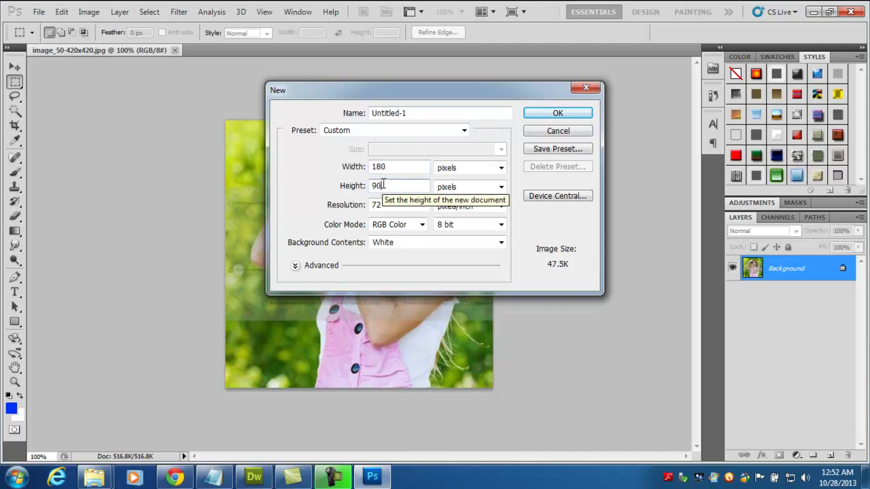
left_click(559, 109)
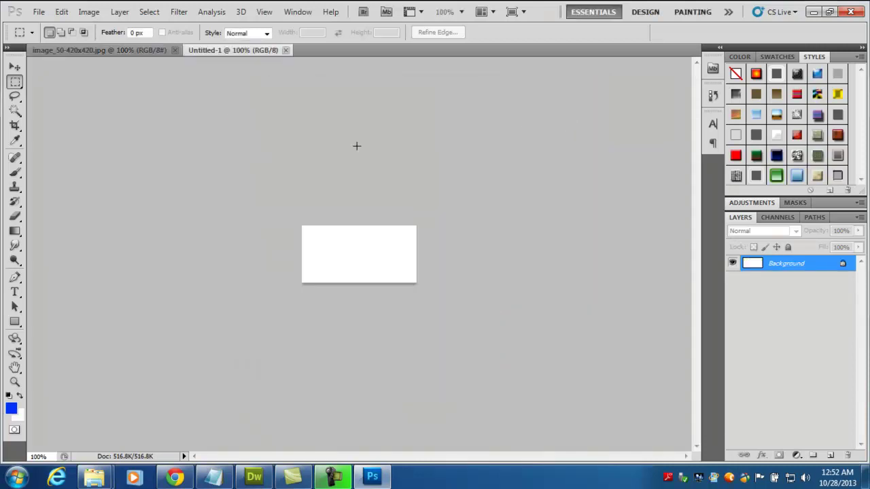
- Crop the camera photo to its upper half and select all of it
left_click(141, 50)
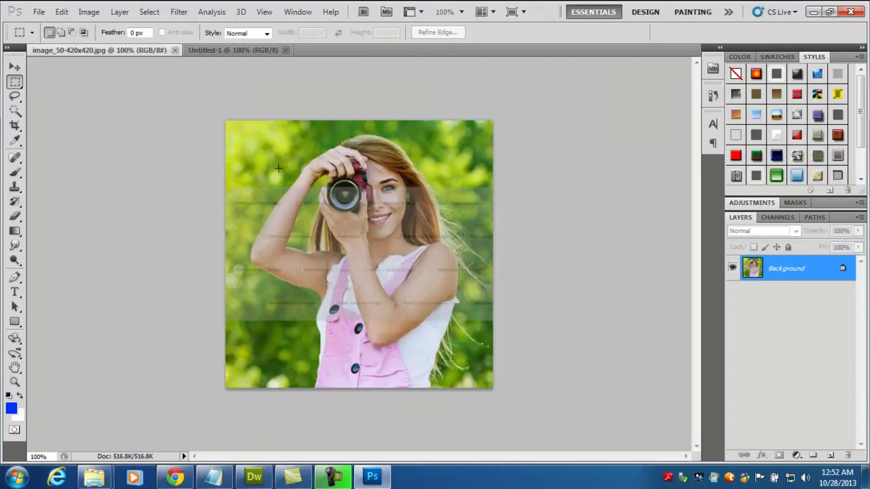
left_click(15, 125)
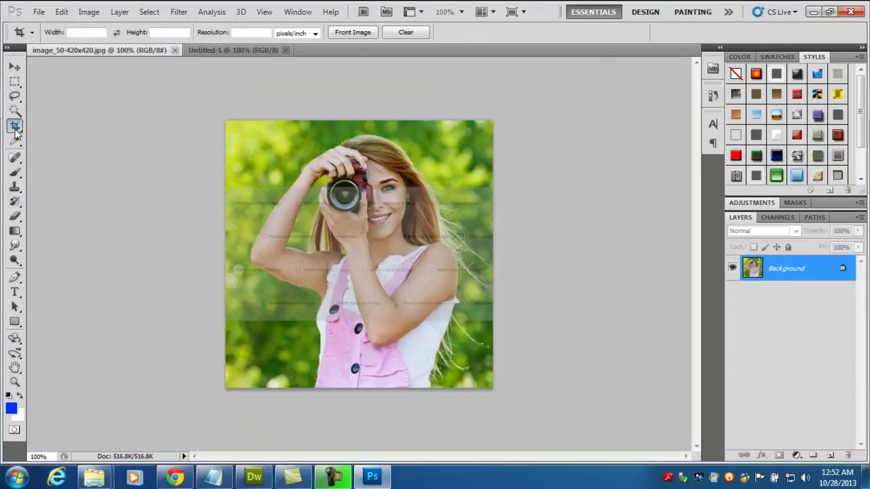
mouse_move(227, 129)
left_mouse_down()
mouse_move(480, 250)
mouse_move(510, 242)
mouse_move(505, 237)
mouse_move(504, 254)
left_mouse_up()
key("Return")
key("ctrl+a")
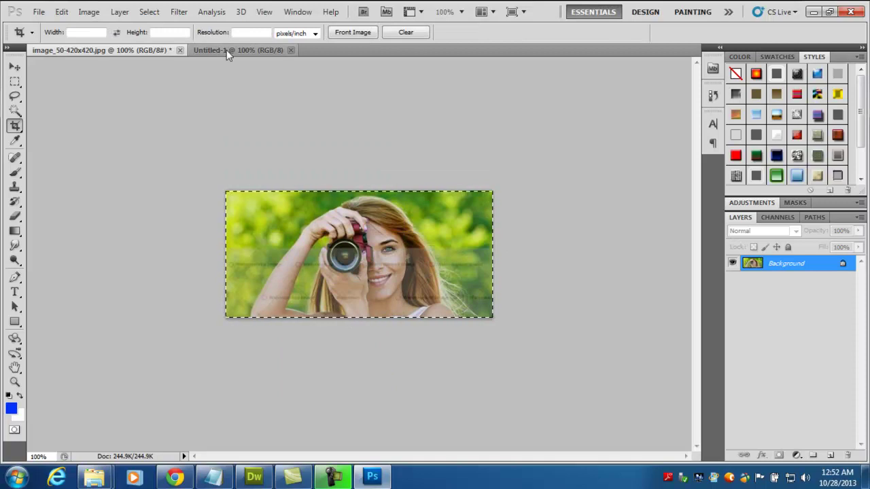
- Paste the cropped photo into Untitled-1, scaled to 63.26% and positioned over the canvas
left_click(226, 50)
key("ctrl+v")
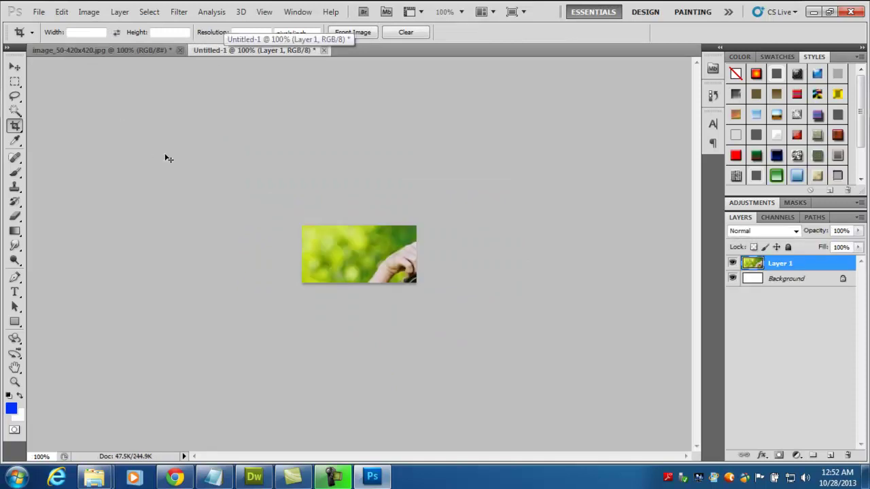
key("ctrl+t")
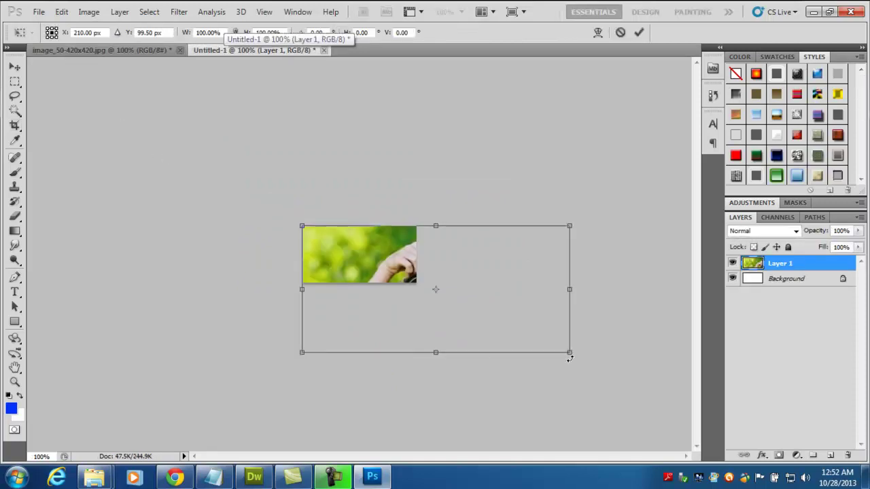
left_click_drag(570, 352, 518, 342)
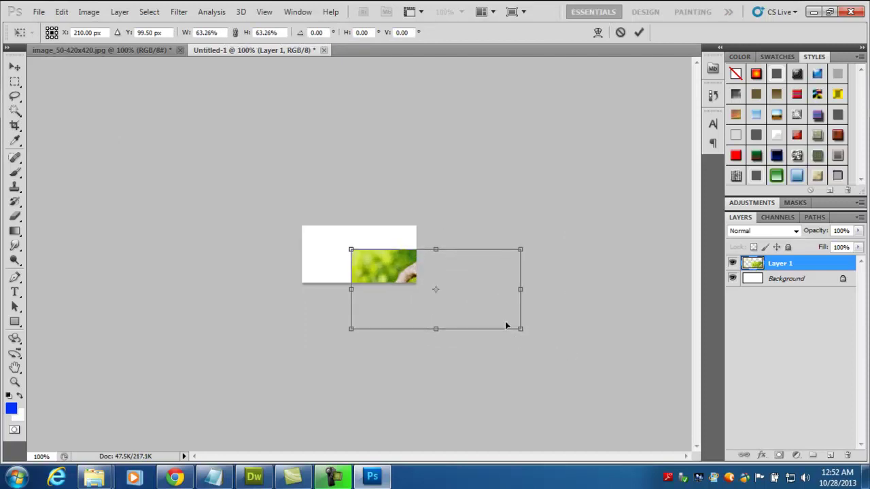
left_click_drag(493, 288, 411, 253)
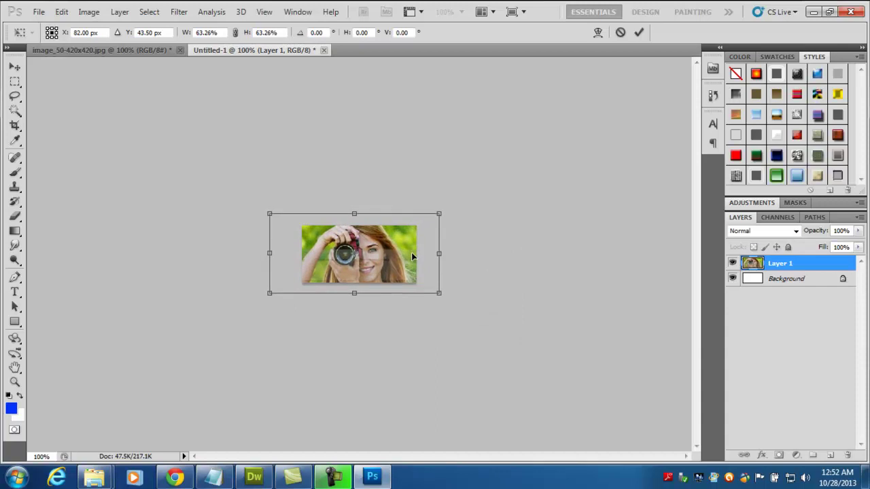
key("Return")
- Export the banner through Save for Web & Devices as a high-quality JPEG
key("c")
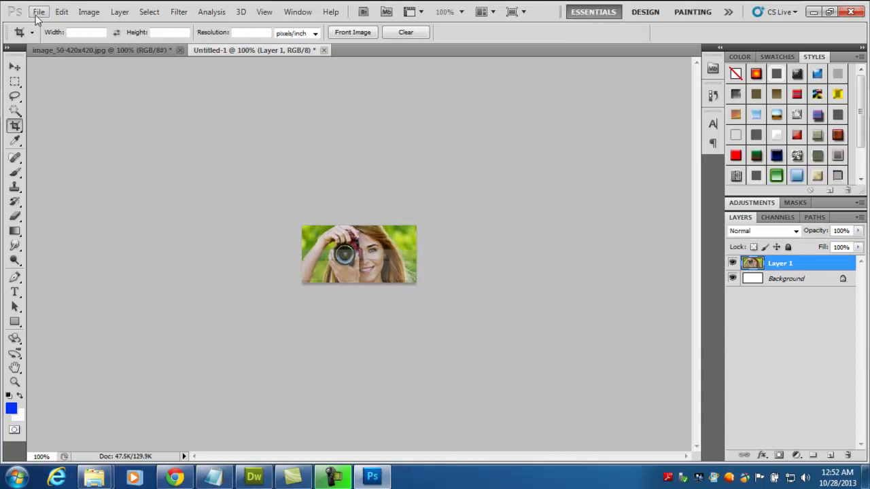
left_click(39, 12)
left_click(136, 229)
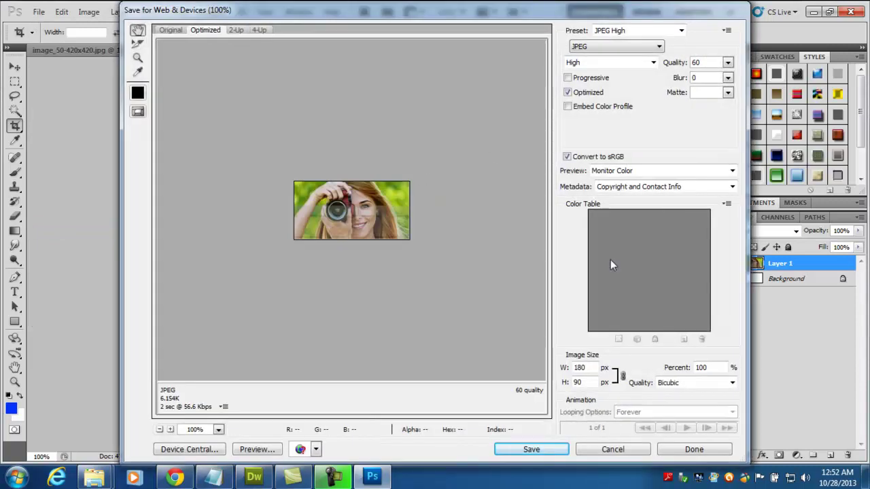
left_click(547, 452)
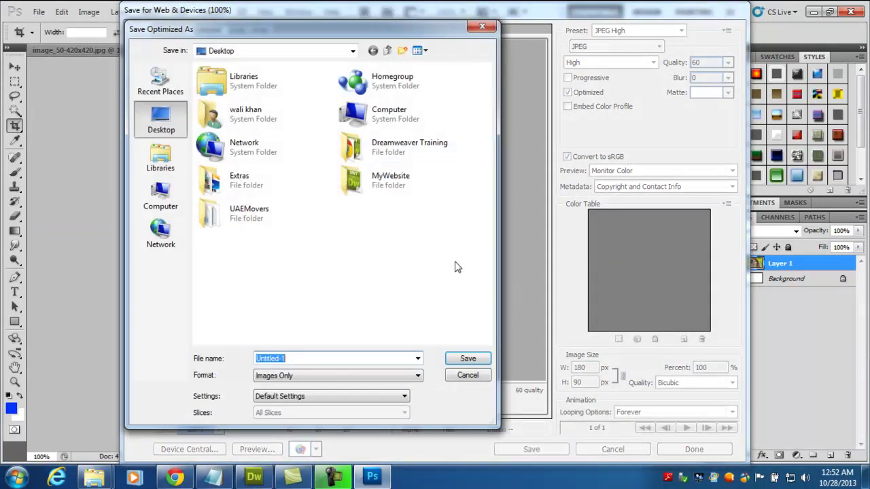
- Save the JPEG into MyWebsite's images folder under a new file name
double_click(388, 182)
double_click(239, 97)
left_click(331, 358)
type("bg")
key("Return")
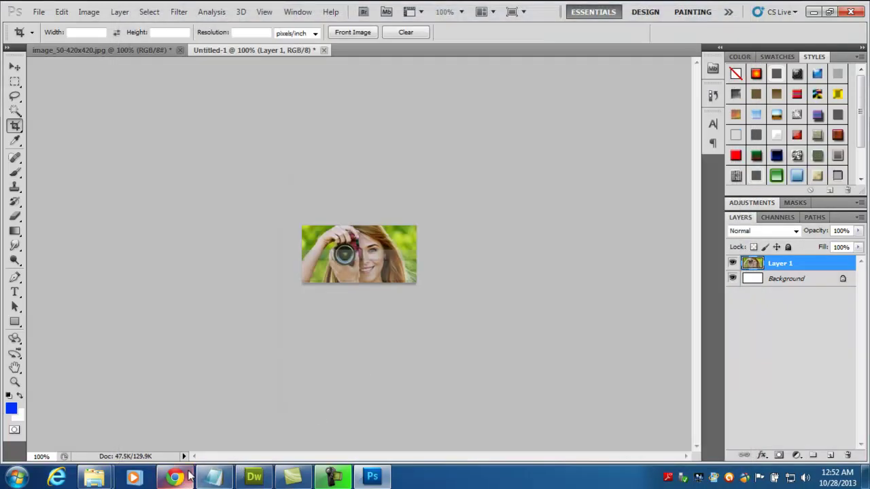
key("alt+Tab")
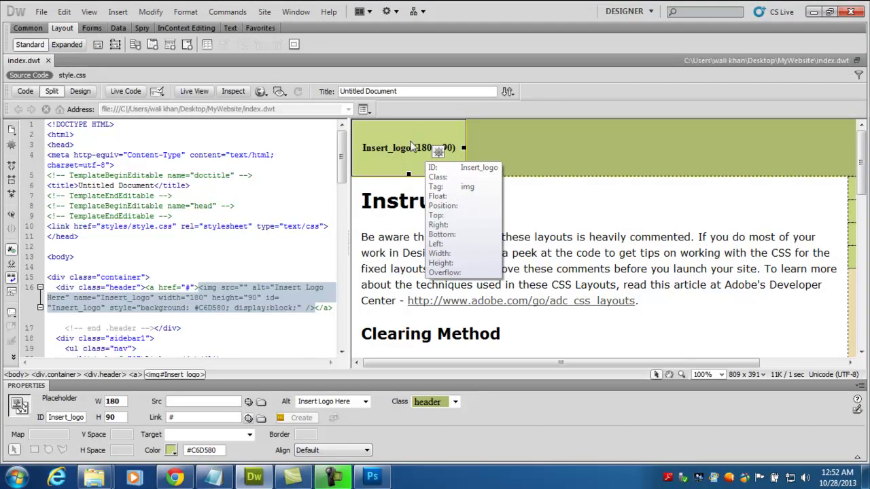
- Set the header's logo placeholder source to MyWebsite's images/logo.jpg
double_click(410, 147)
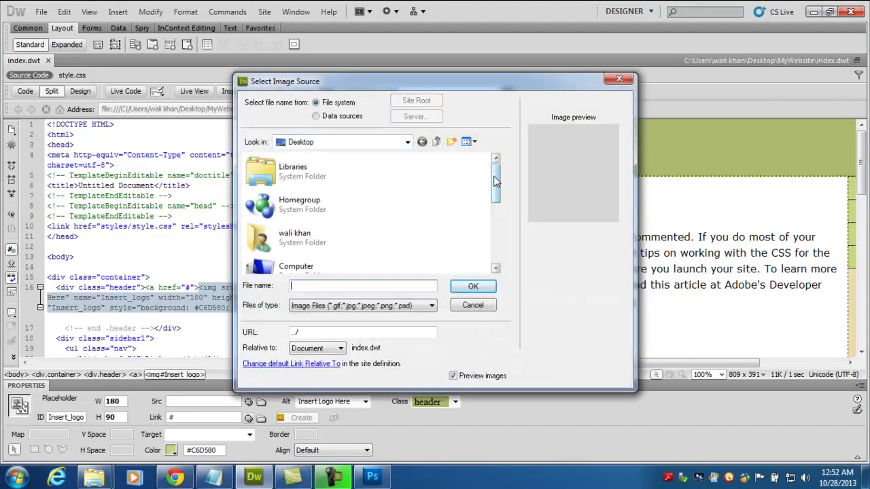
left_click_drag(495, 180, 496, 243)
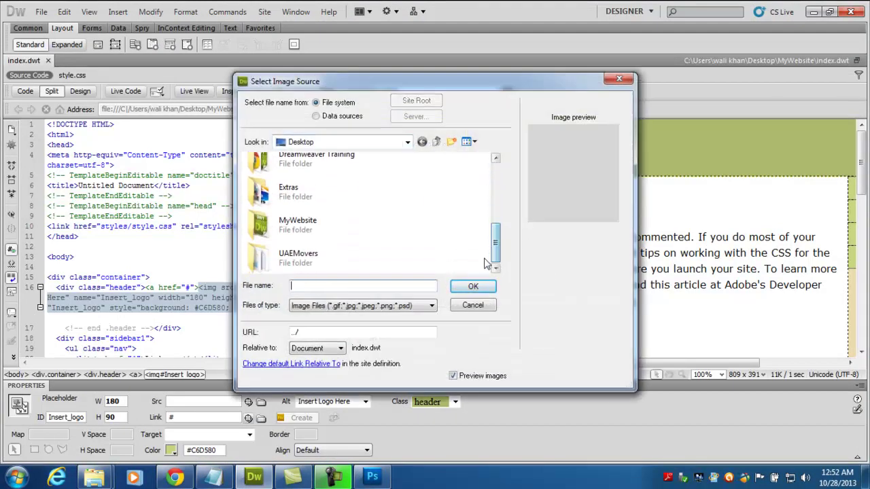
double_click(318, 230)
left_click(272, 187)
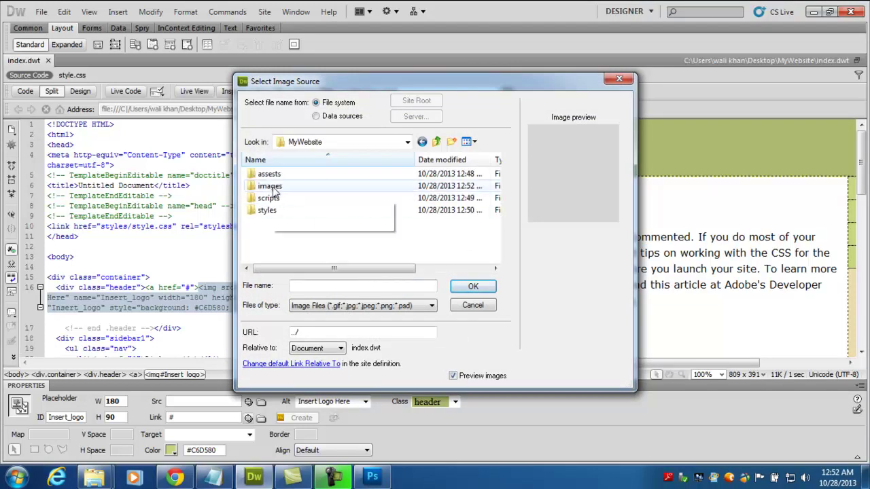
double_click(271, 186)
double_click(276, 201)
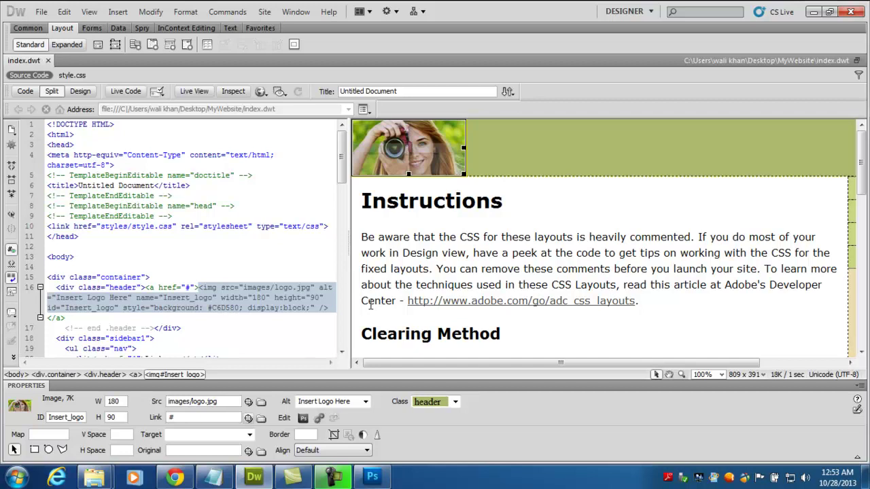
- Reload the Chrome preview to check the new header logo, then return to Dreamweaver
left_click(176, 478)
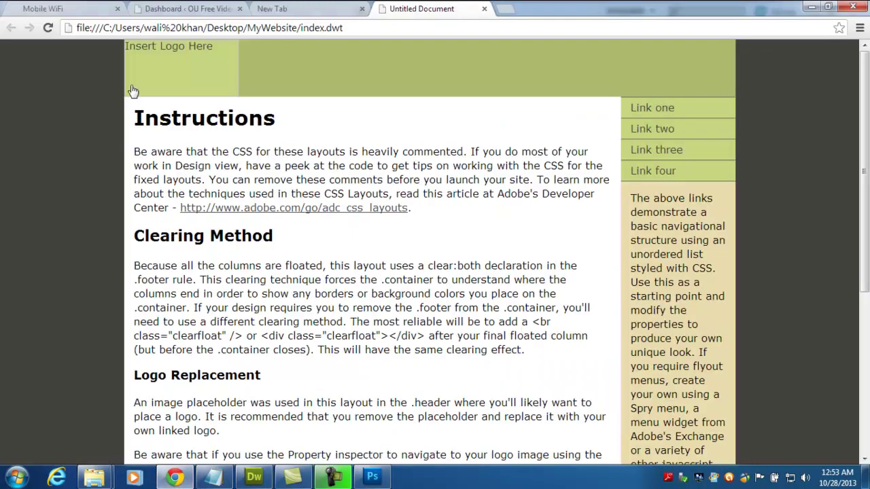
left_click(49, 28)
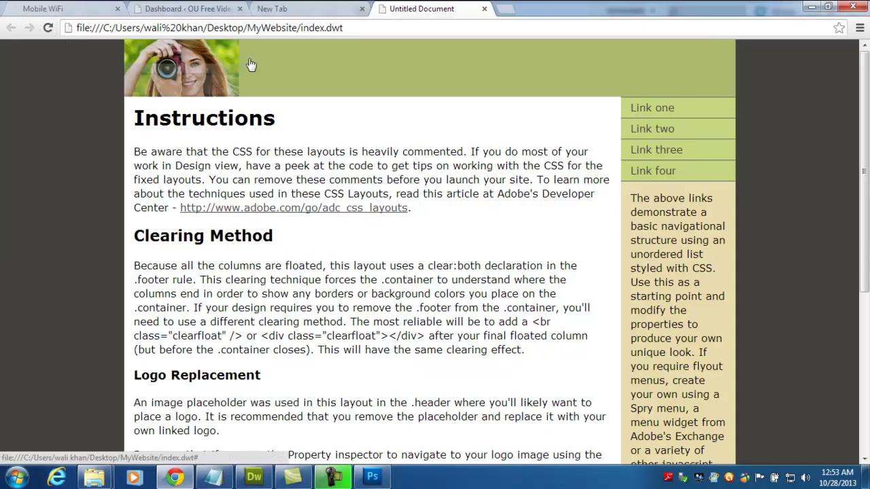
scroll(868, 130, "down", 1)
scroll(747, 116, "up", 1)
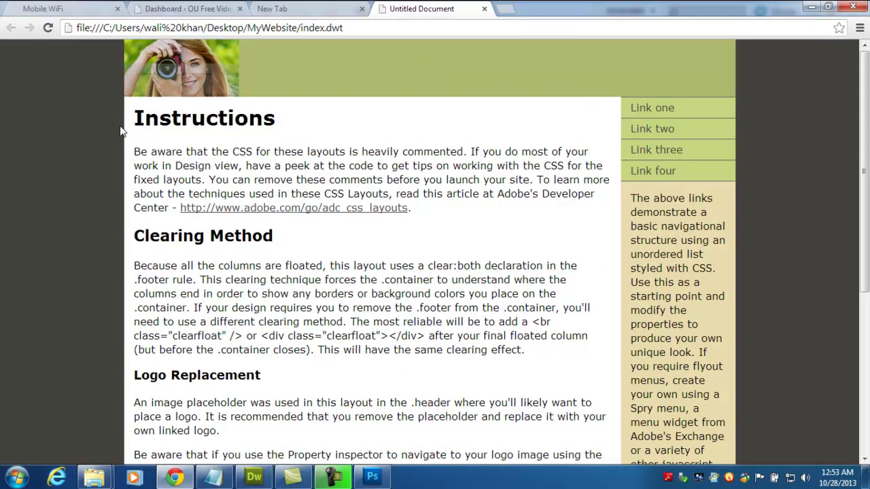
left_click_drag(133, 119, 374, 176)
left_click(374, 175)
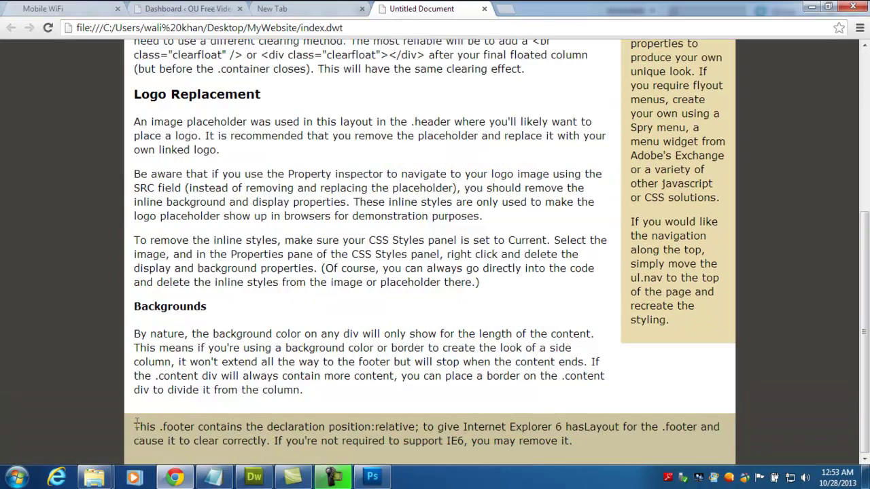
scroll(666, 381, "up", 5)
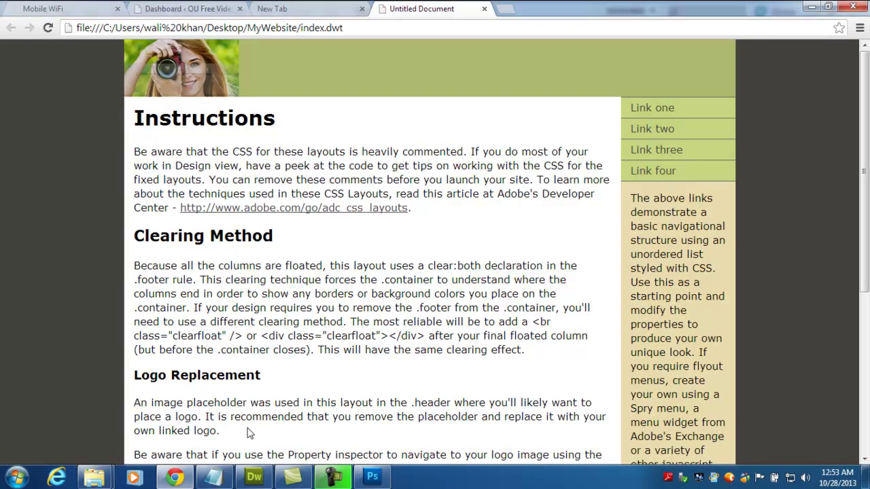
left_click(253, 477)
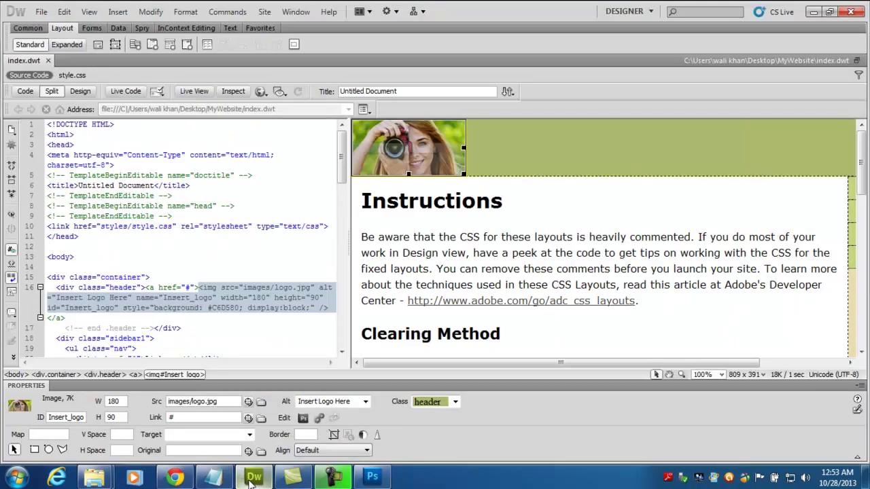
- Deselect the logo, preview the page again with F12, and switch to Photoshop
left_click(686, 135)
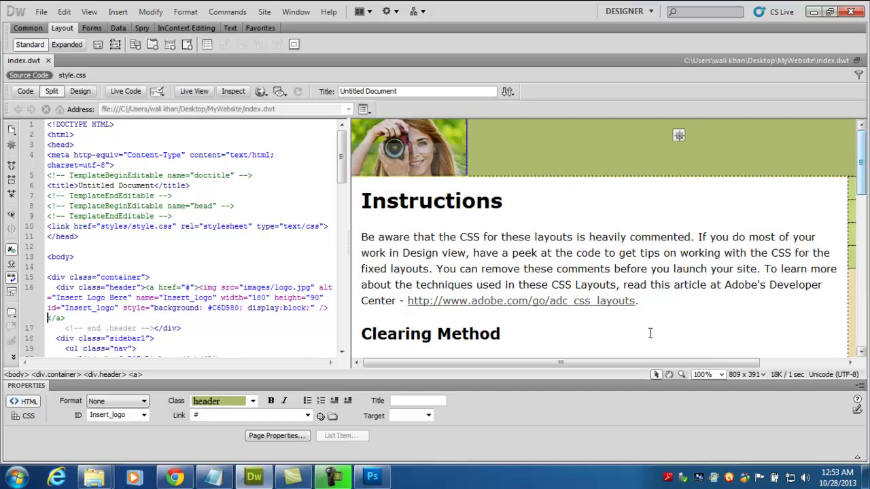
left_click_drag(617, 364, 554, 365)
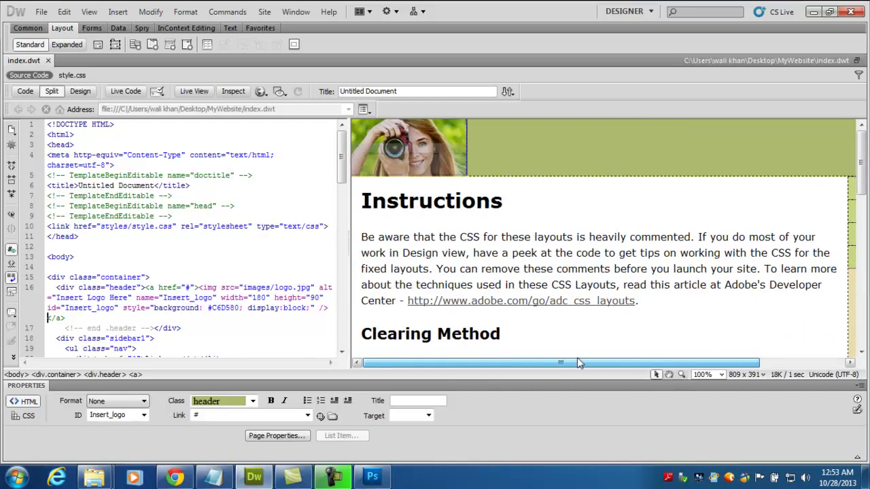
key("F12")
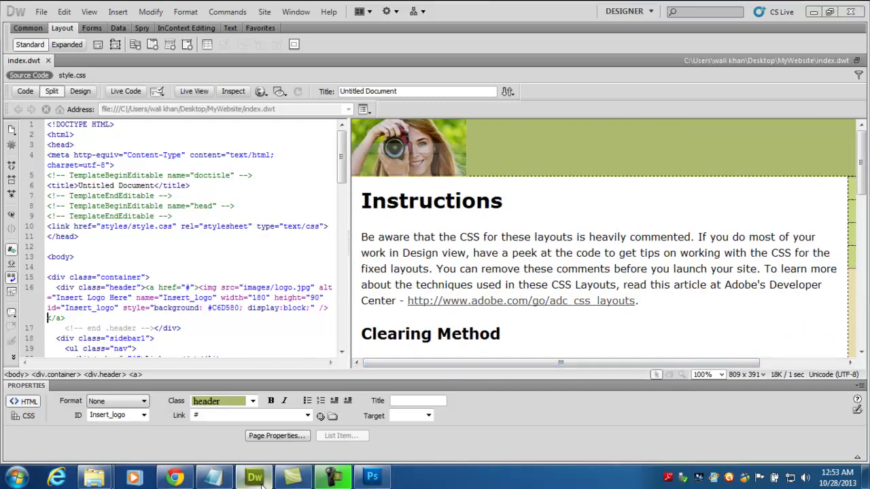
left_click(372, 477)
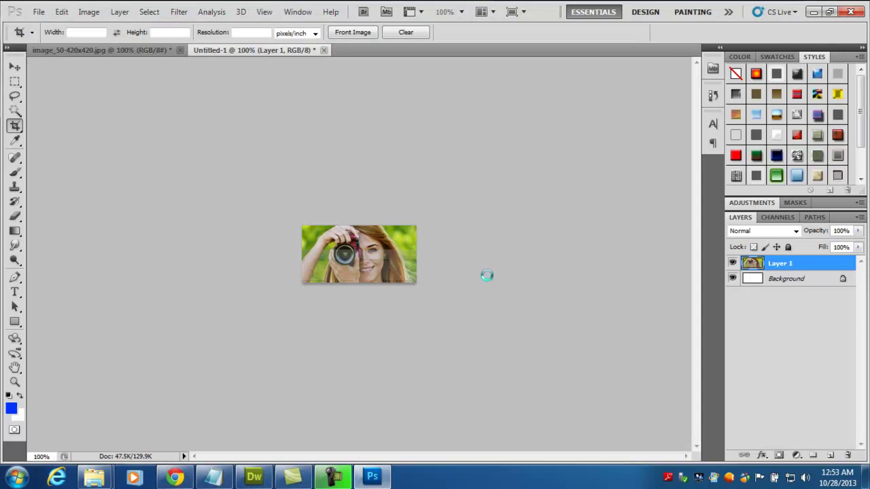
key("ctrl+n")
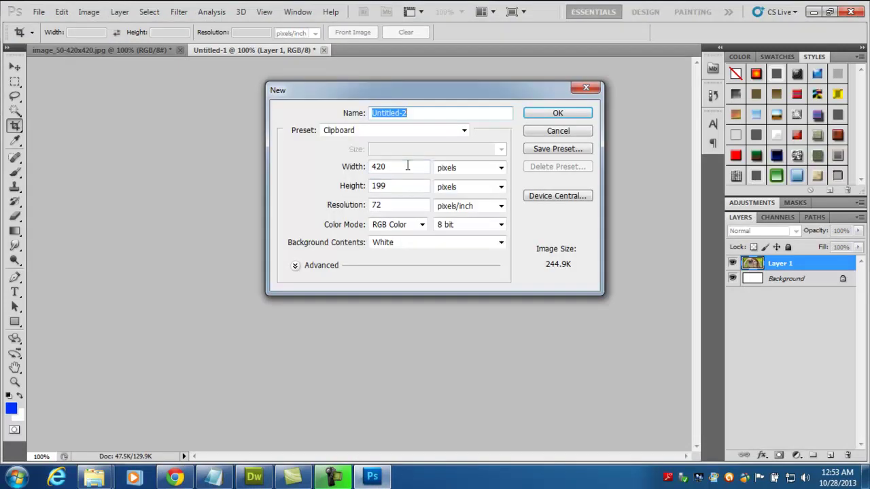
- Create a new Photoshop document 600 pixels wide and 90 pixels high
double_click(401, 166)
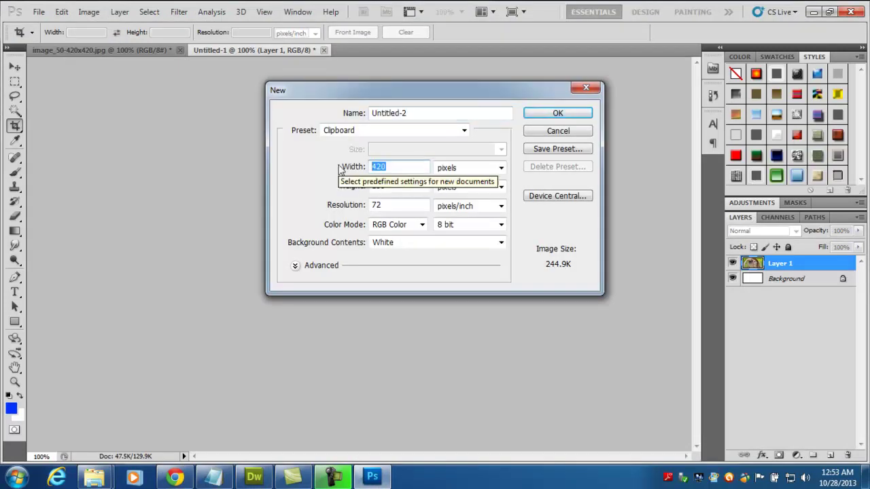
type("700")
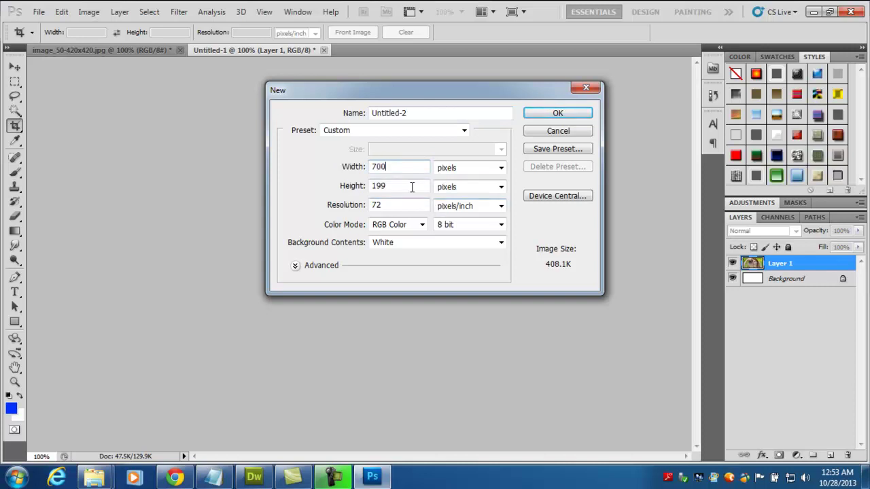
left_click(410, 187)
type("199")
double_click(410, 187)
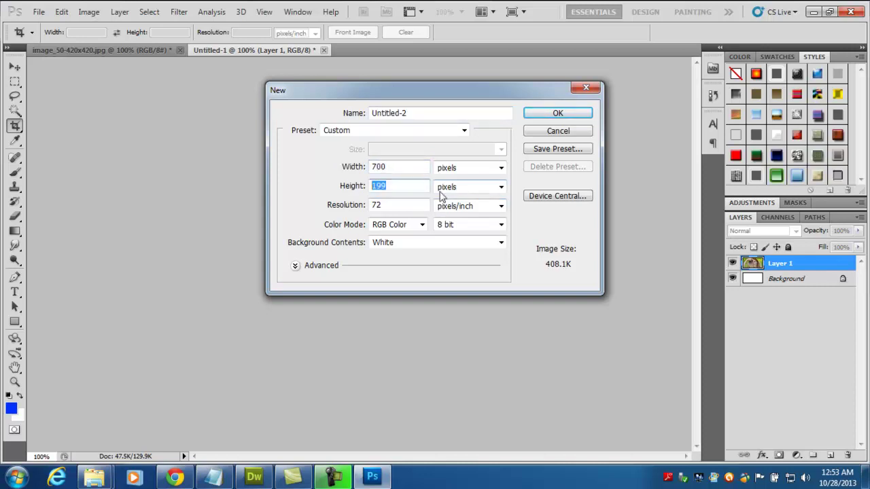
type("90")
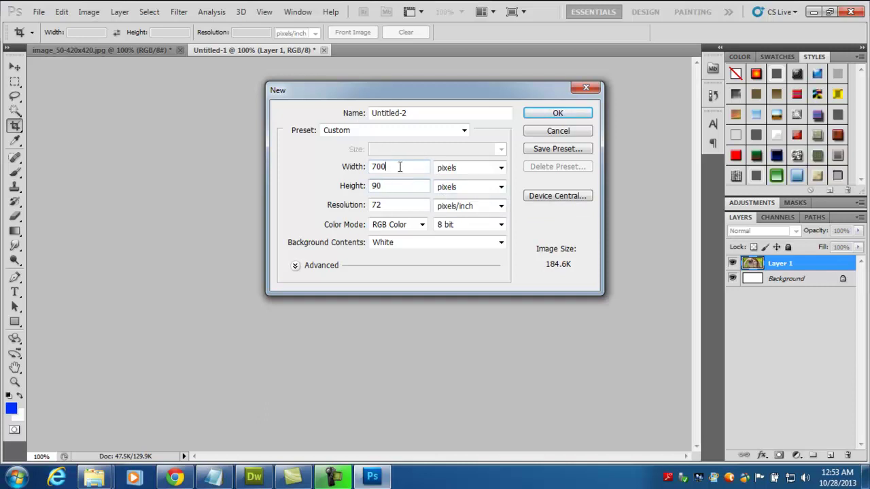
key("BackSpace")
key("BackSpace")
key("BackSpace")
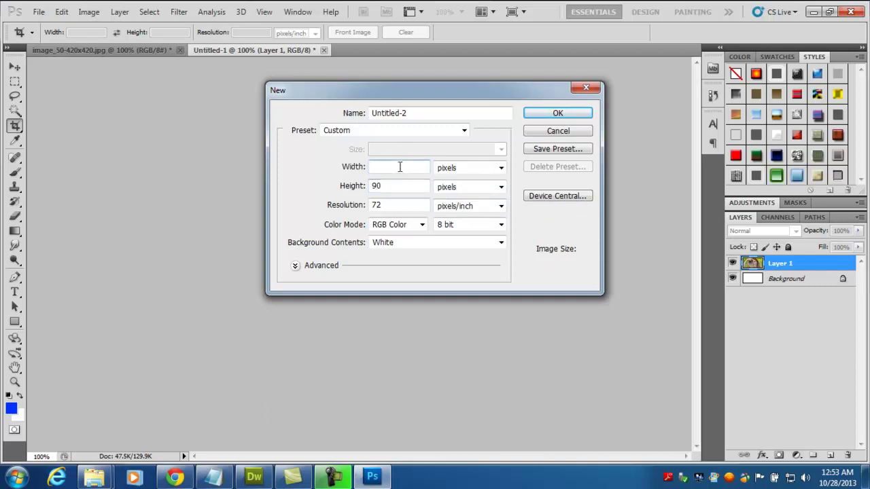
type("600")
left_click(528, 113)
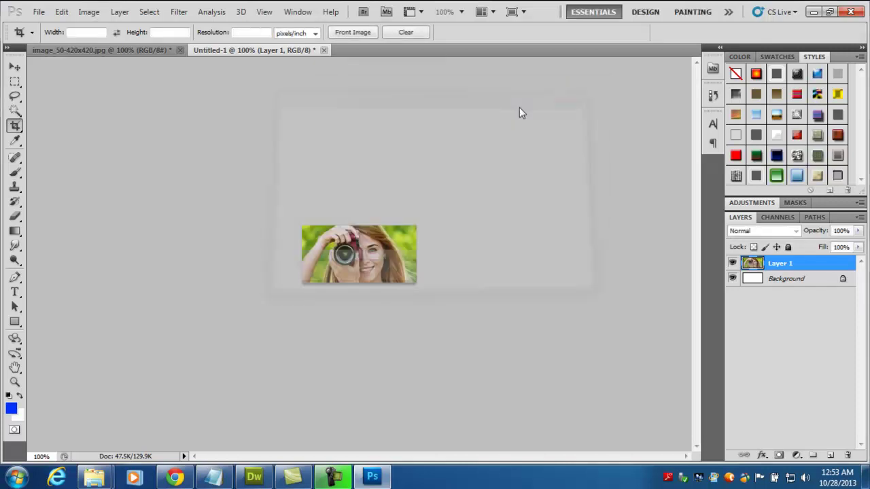
- Open the photo of the woman in the red scarf and crop it
left_click(38, 11)
left_click(54, 38)
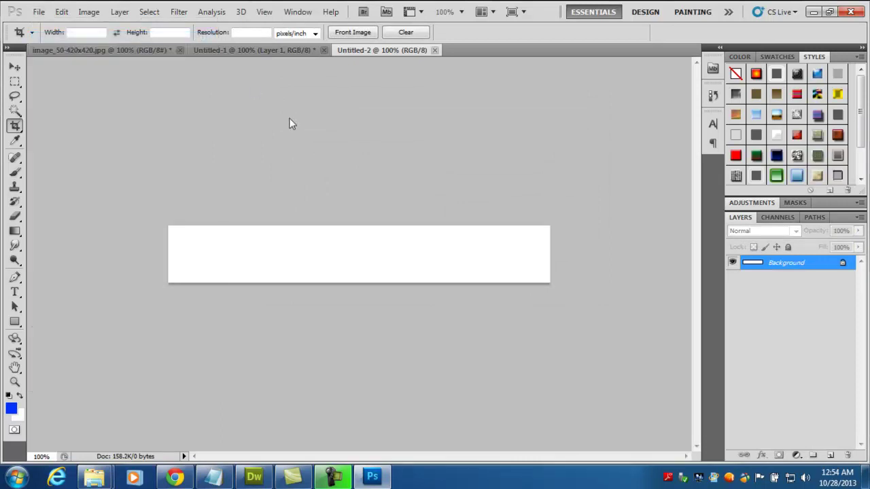
left_click_drag(601, 88, 601, 100)
double_click(554, 110)
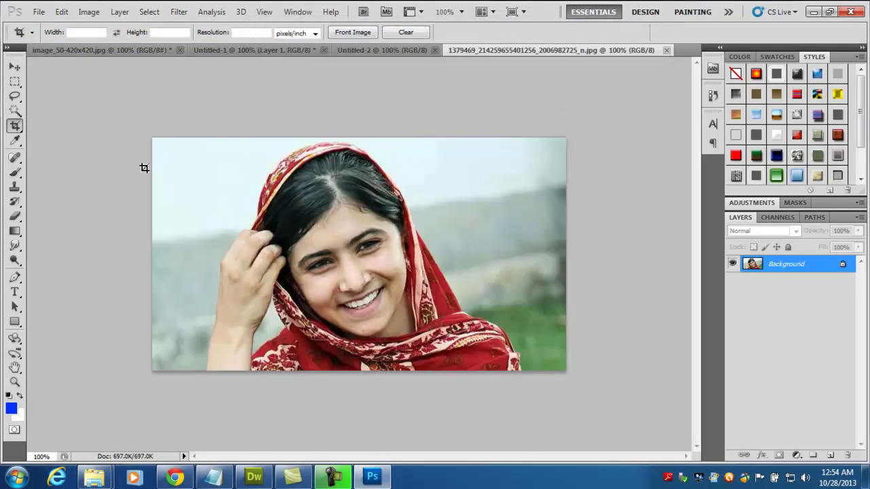
left_click_drag(153, 136, 567, 329)
left_click_drag(566, 345, 565, 346)
key("Return")
- Copy the whole cropped photo and paste it into the blank Untitled-2 banner as Layer 1
key("ctrl+a")
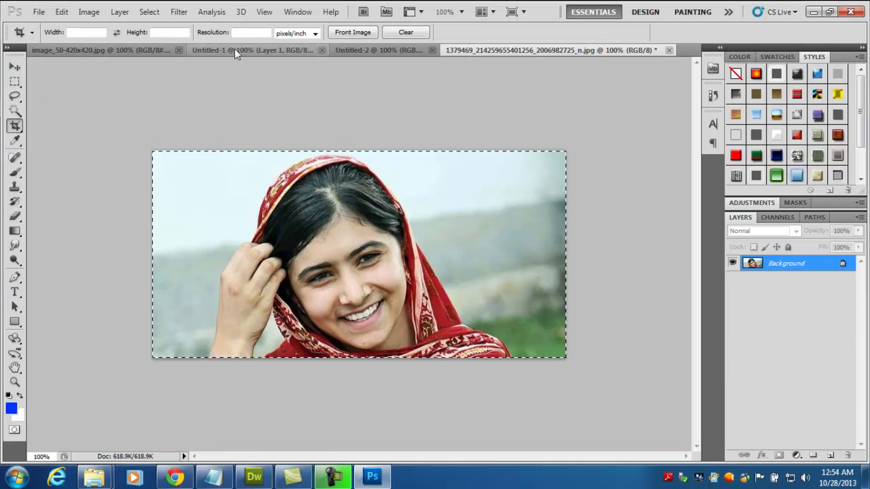
left_click(236, 49)
left_click(393, 51)
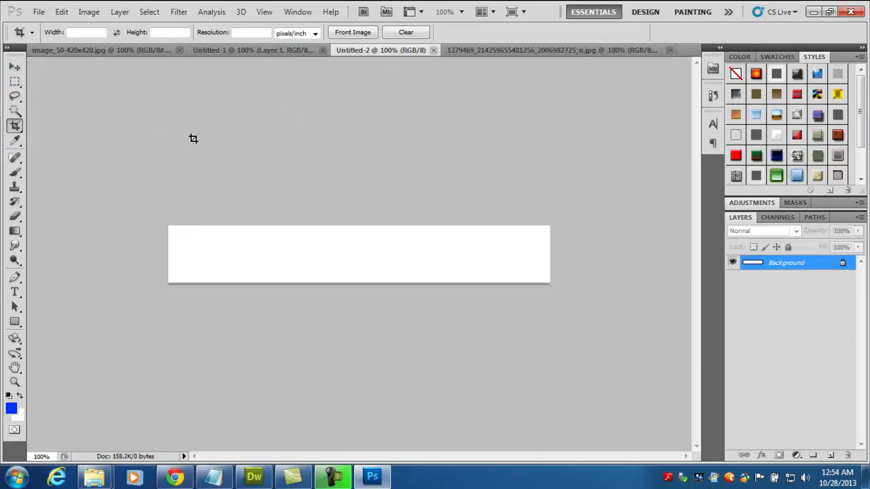
key("ctrl+v")
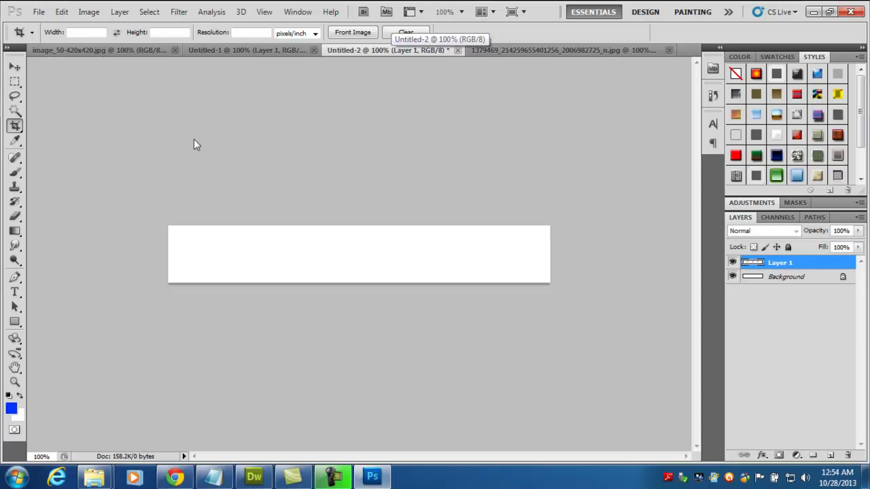
- Free-transform the pasted photo to 94.62% × 53.97%, positioned so her smiling face fills the banner
left_click(14, 68)
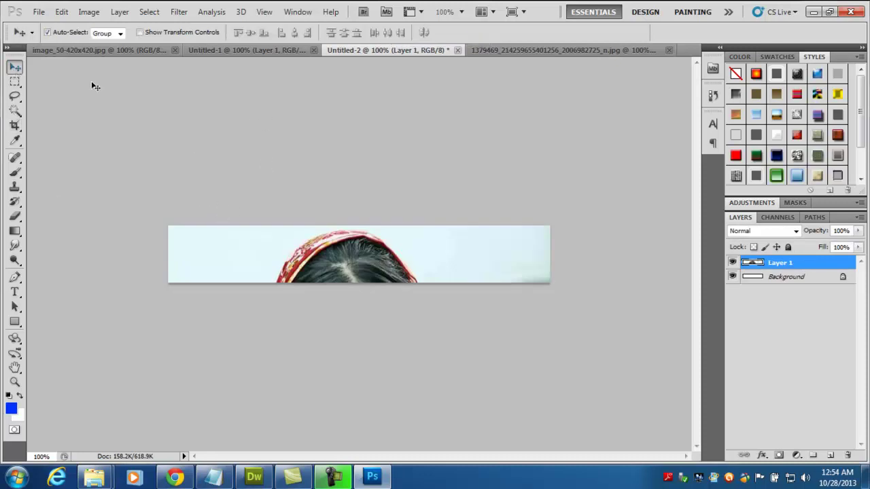
key("ctrl+t")
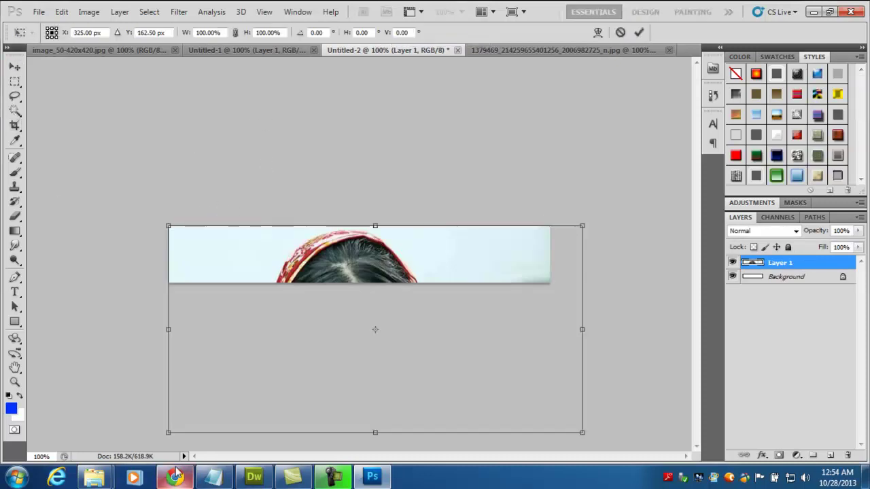
left_click_drag(170, 432, 156, 424)
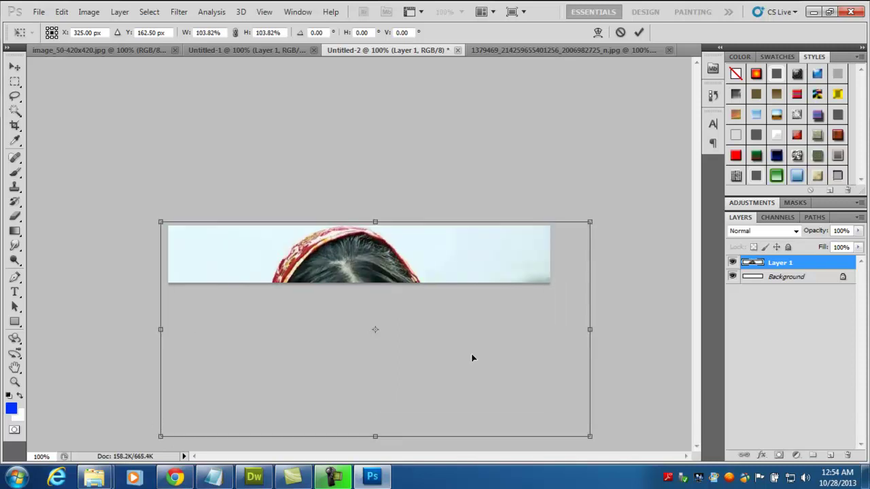
left_click_drag(472, 358, 471, 336)
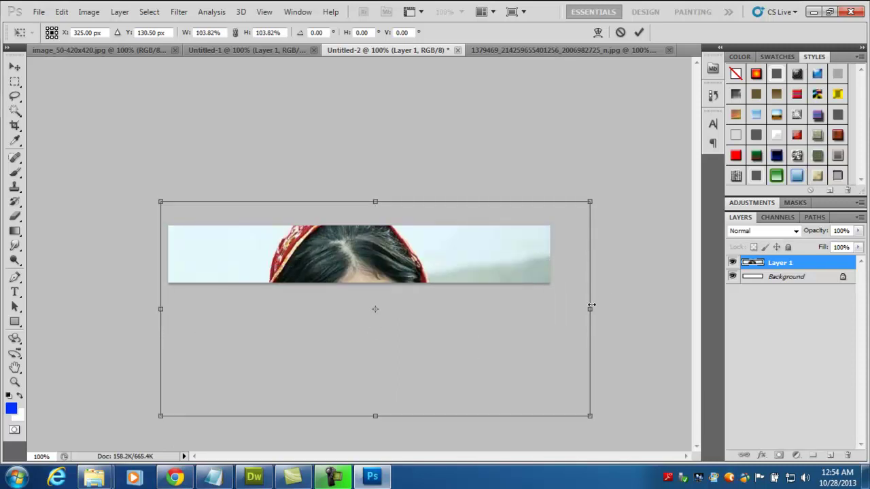
left_click_drag(577, 310, 554, 313)
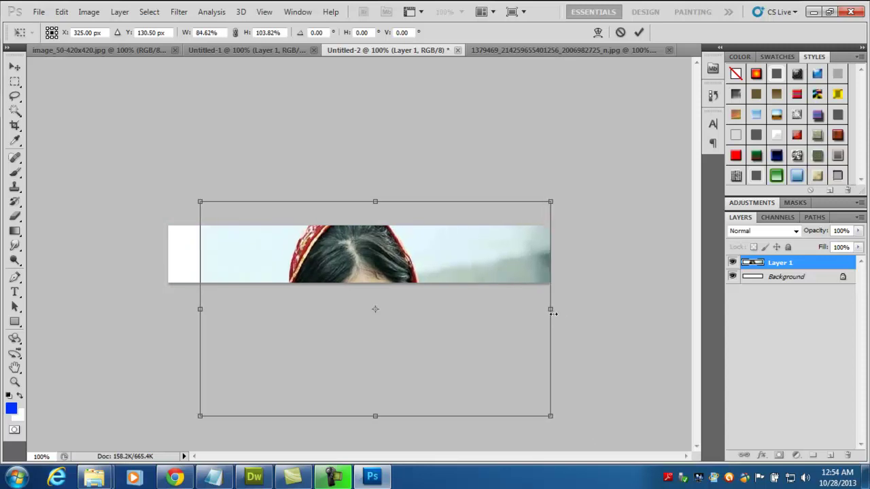
left_click_drag(376, 202, 386, 253)
left_click_drag(410, 319, 383, 249)
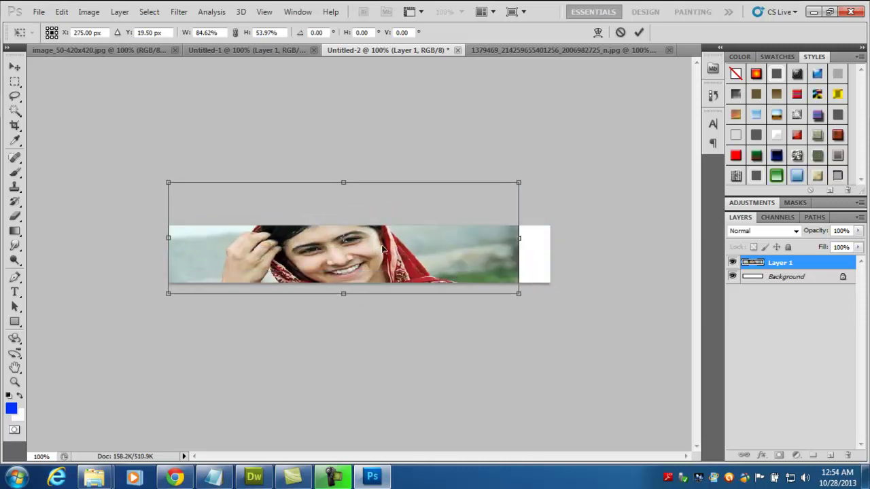
left_click_drag(522, 238, 563, 239)
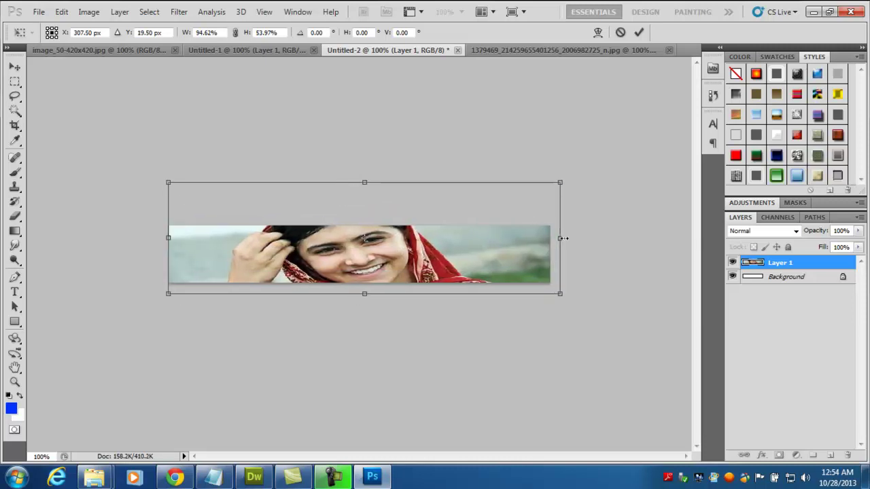
key("Return")
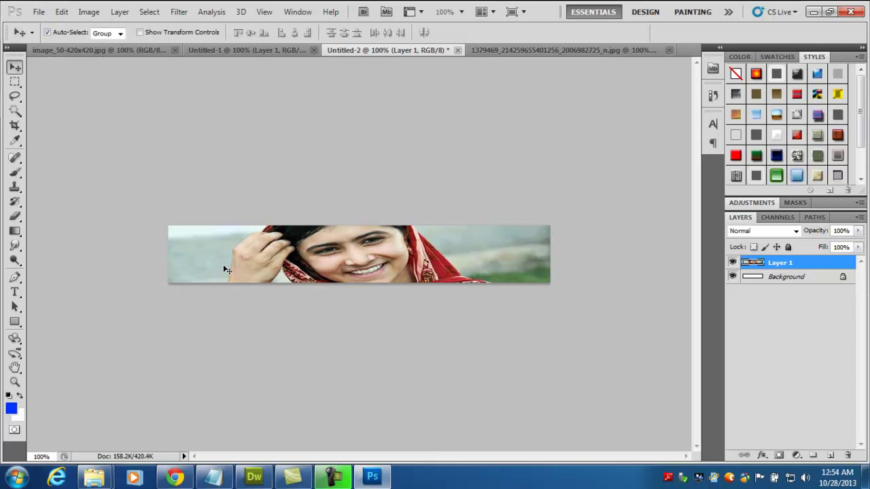
- Export the banner via Save for Web & Devices as a JPEG High file named malala
left_click(38, 11)
left_click(112, 231)
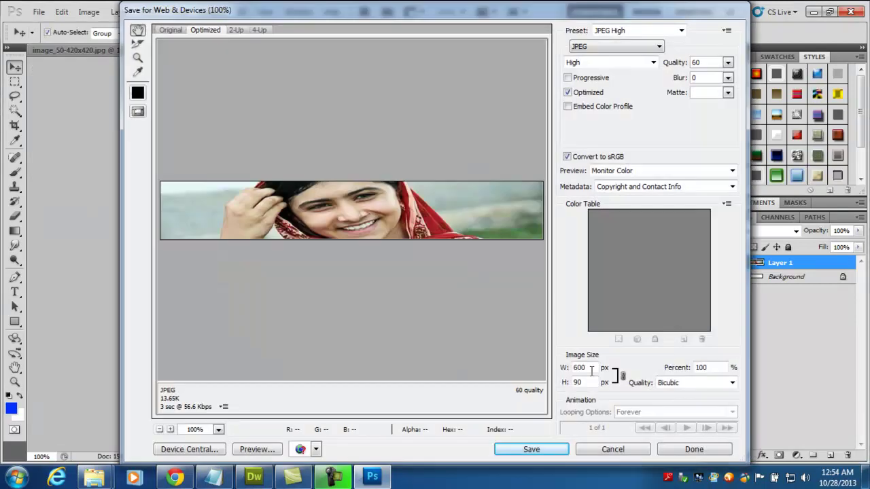
left_click(544, 449)
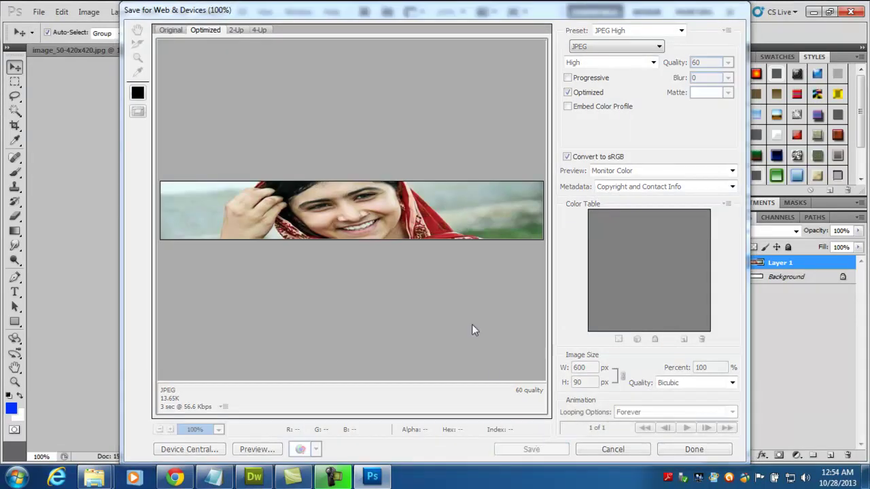
type("malala")
key("Return")
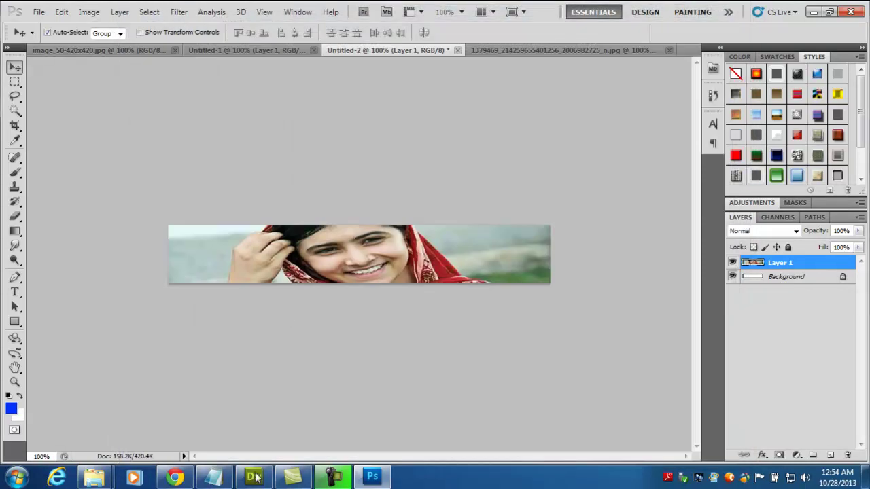
- Preview the page in Chrome, then return to index.dwt and select the header's camera logo
left_click(255, 477)
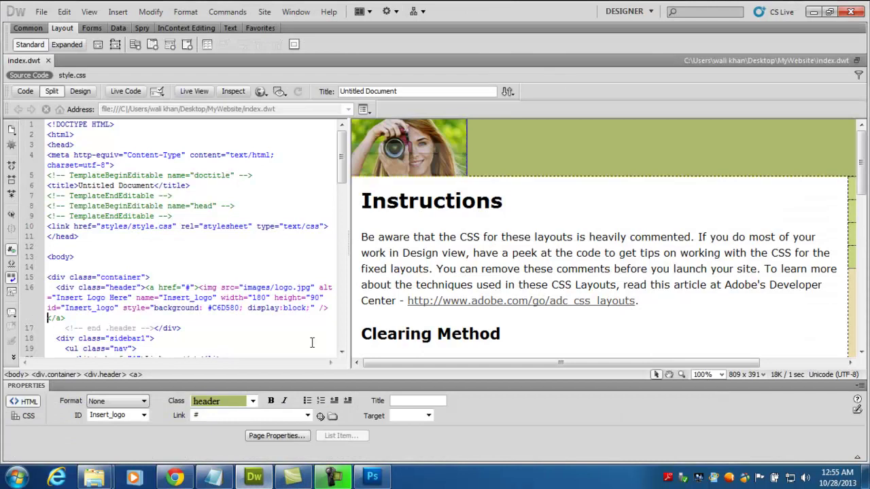
left_click(175, 477)
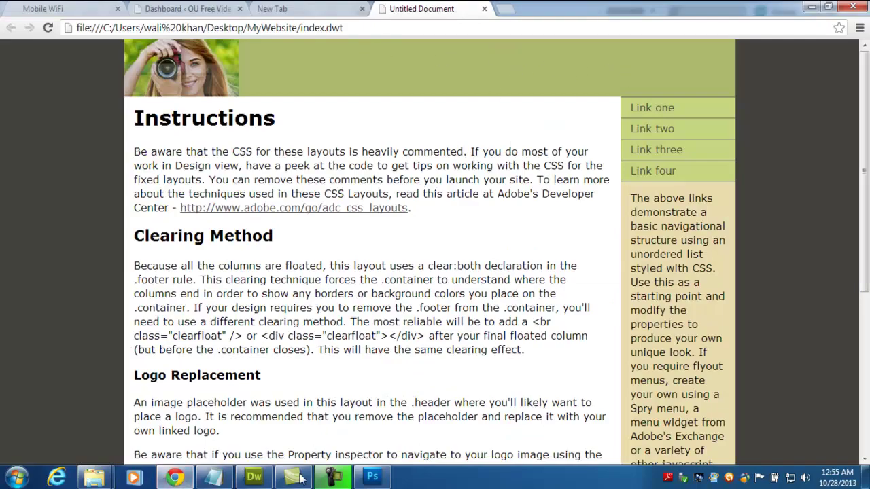
left_click(253, 477)
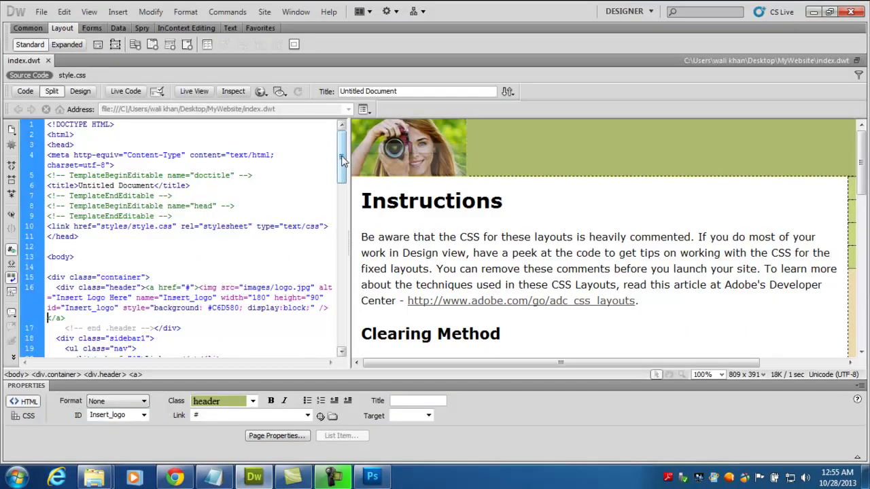
left_click(408, 147)
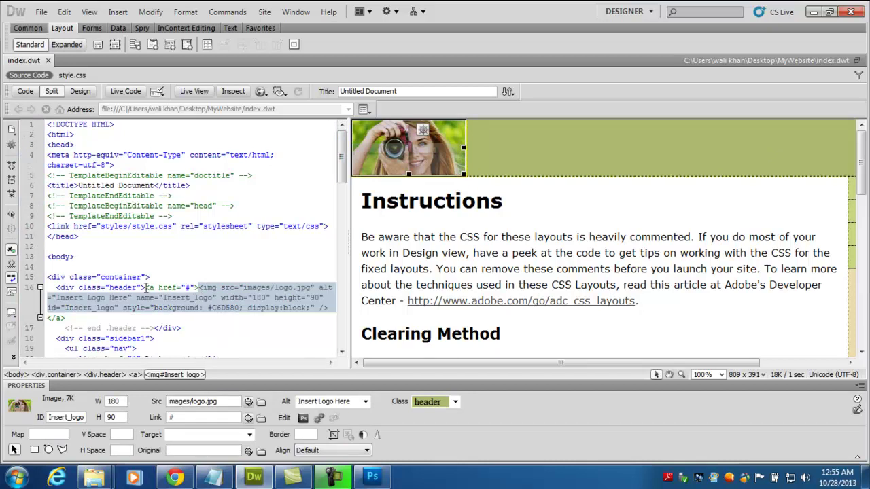
- Add blank lines before the logo link in Code view and begin an <img src=" tag
left_click(145, 287)
key("Return")
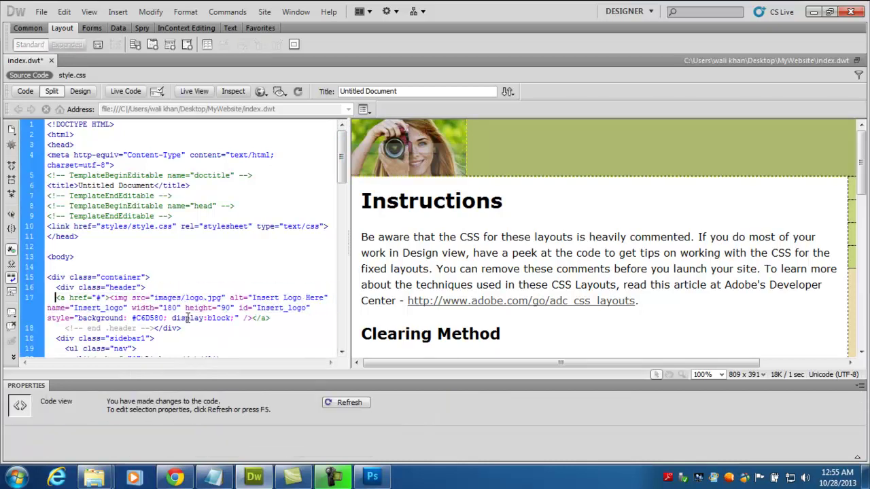
key("Return")
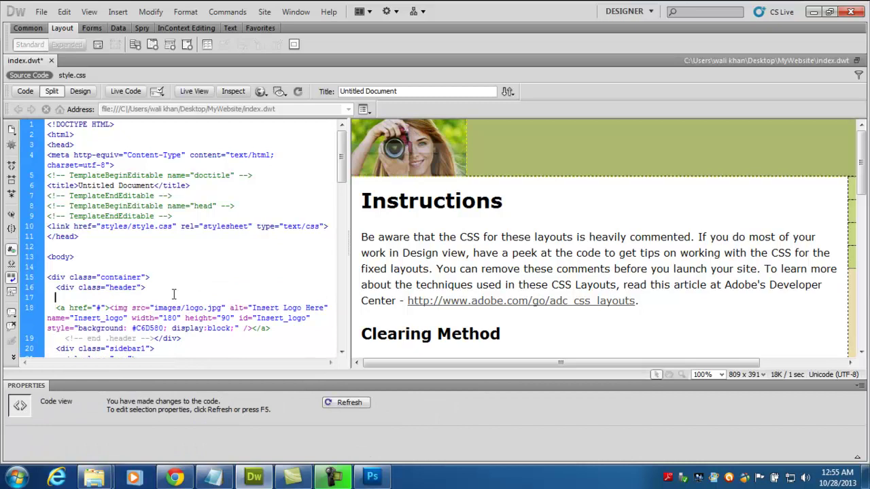
type("<")
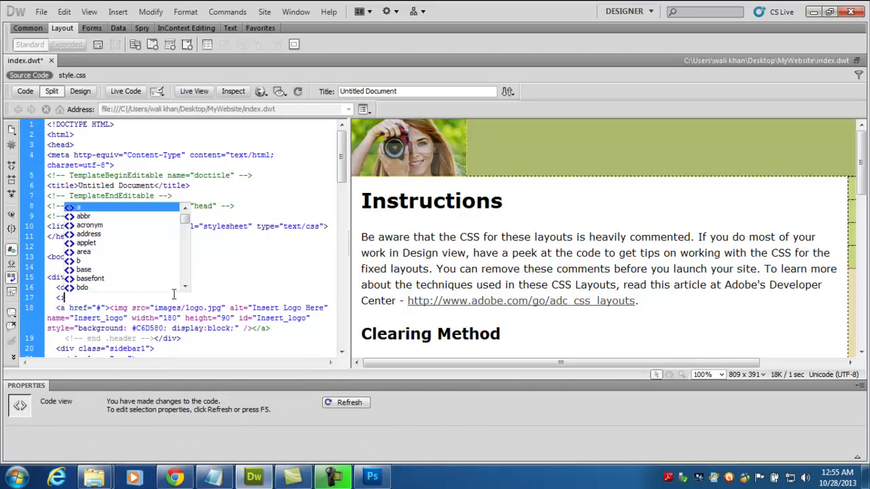
type("img src=")
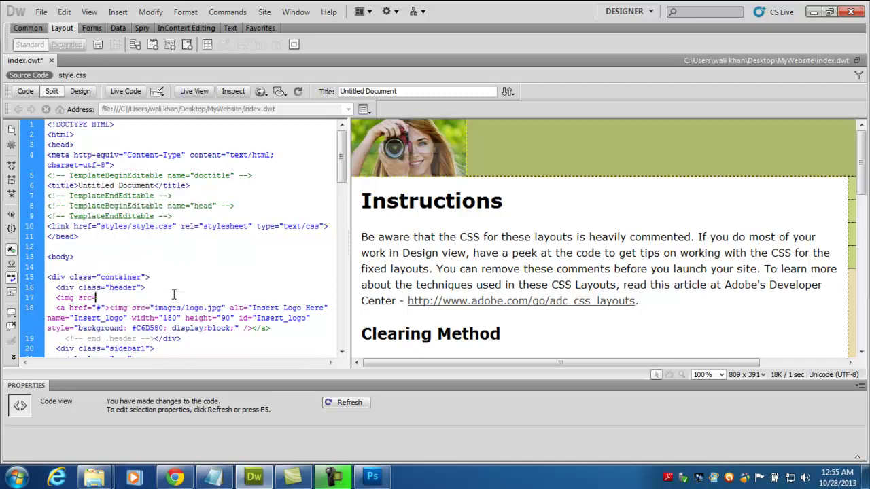
type("\"")
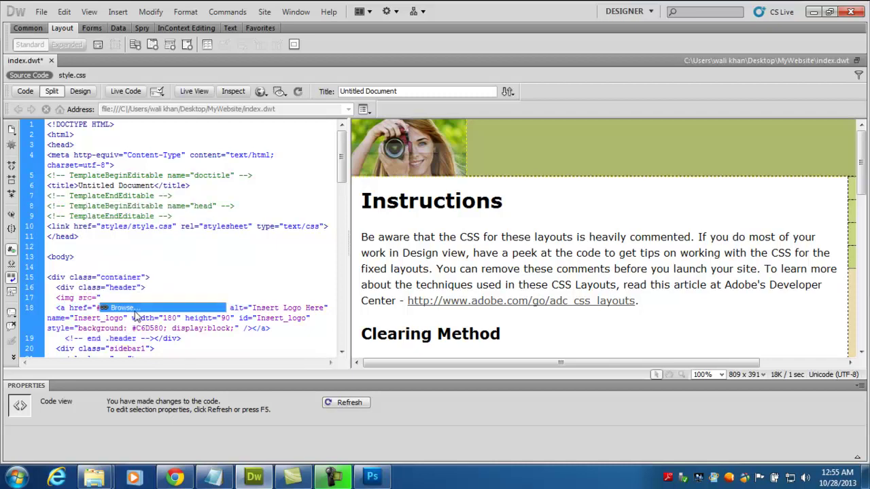
- Set the source to MyWebsite/images/malala.jpg, close the tag with />, and refresh the view
left_click(136, 309)
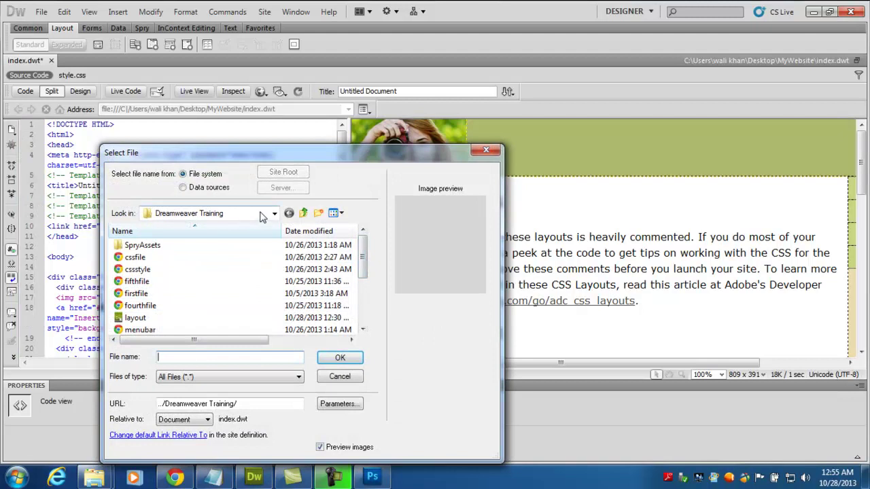
left_click(303, 213)
scroll(204, 292, "down", 5)
left_click(204, 295)
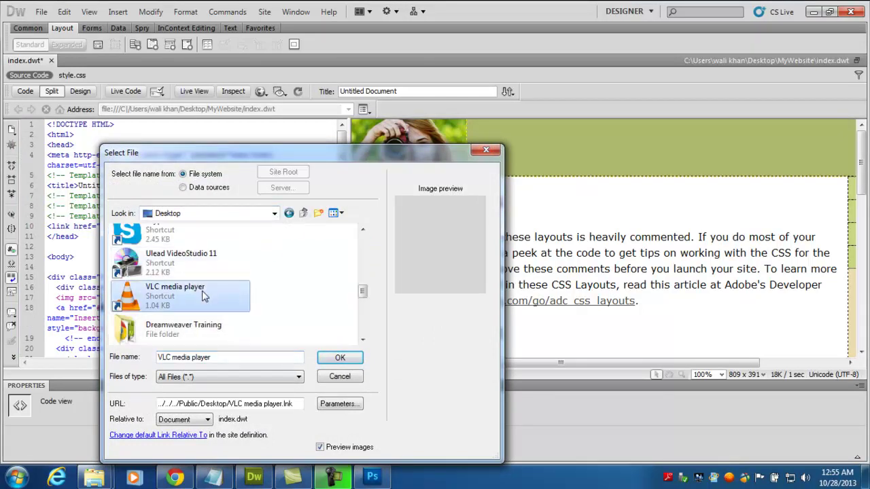
scroll(204, 285, "up", 5)
double_click(211, 232)
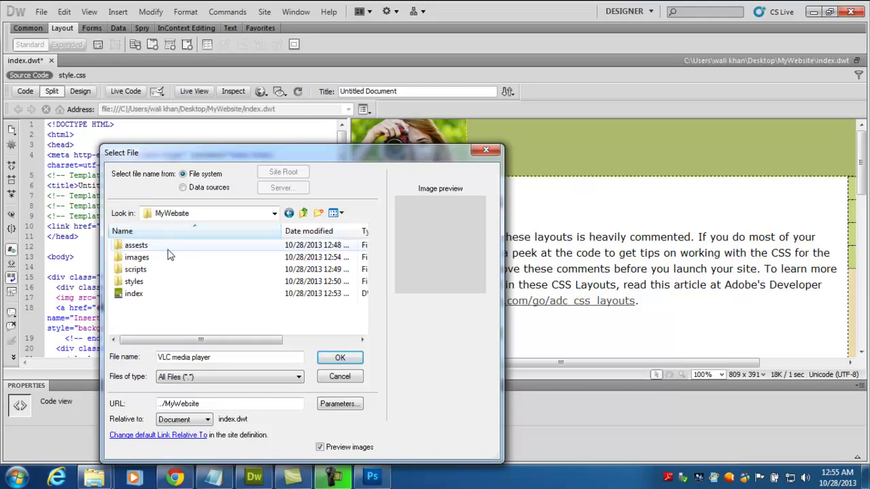
double_click(156, 264)
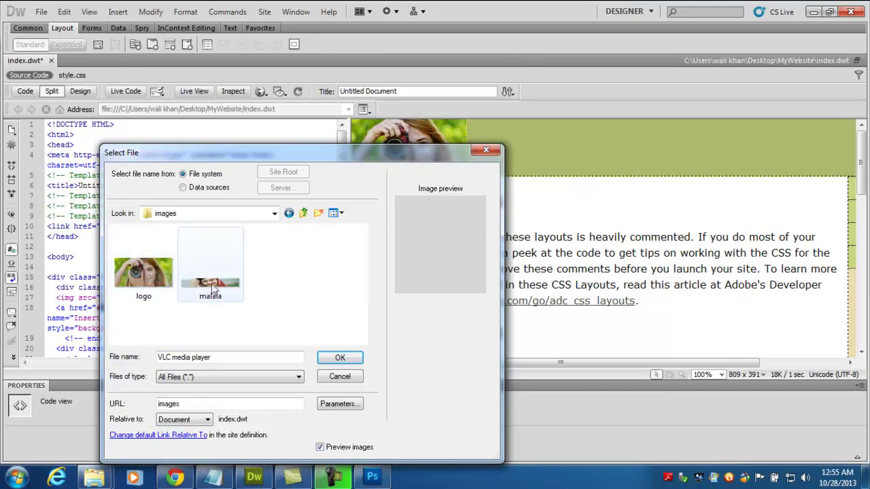
double_click(212, 283)
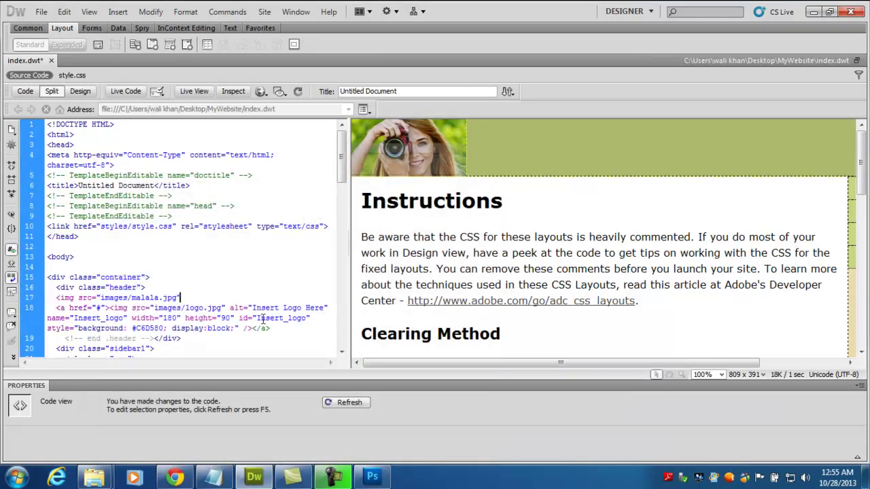
type("/>")
key("F5")
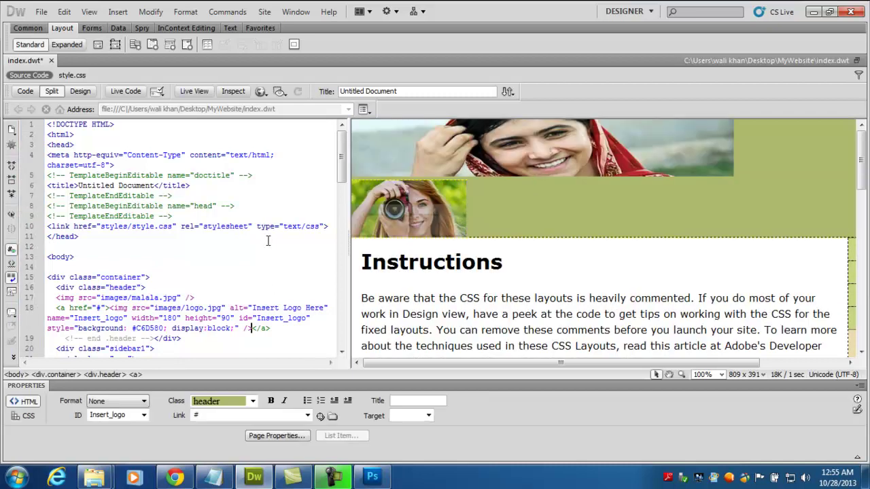
- Add style="float:right;" to the malala img tag and check the banner now sits beside the logo
left_click(56, 298)
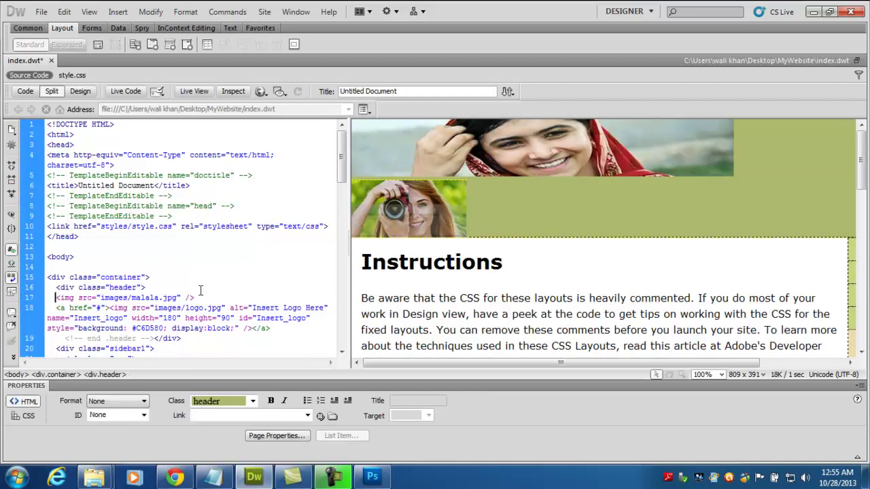
left_click(78, 297)
type("style=\"")
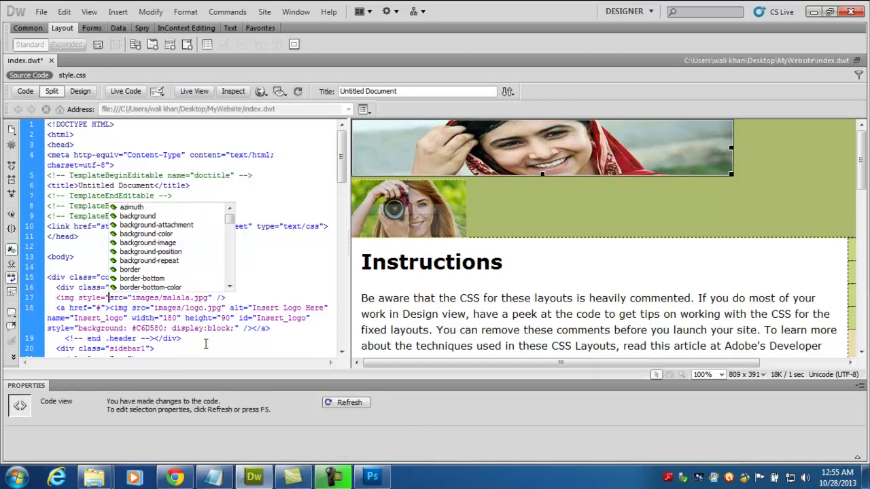
type("float:")
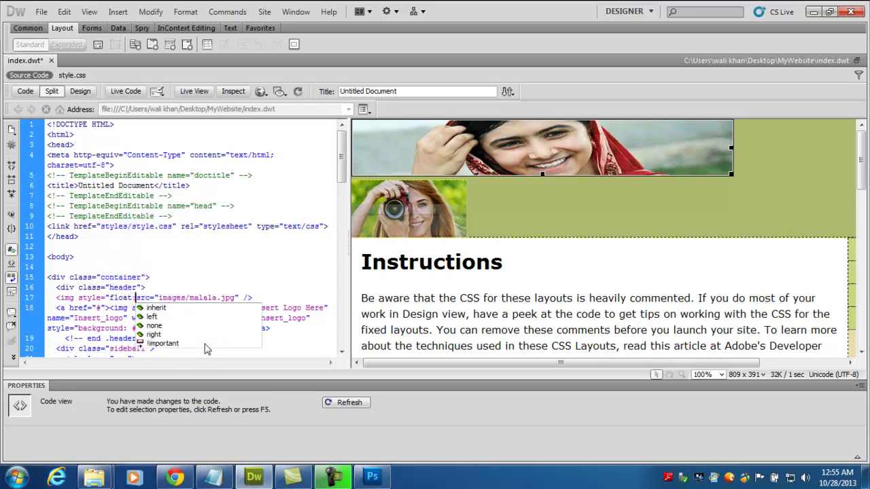
type("right;")
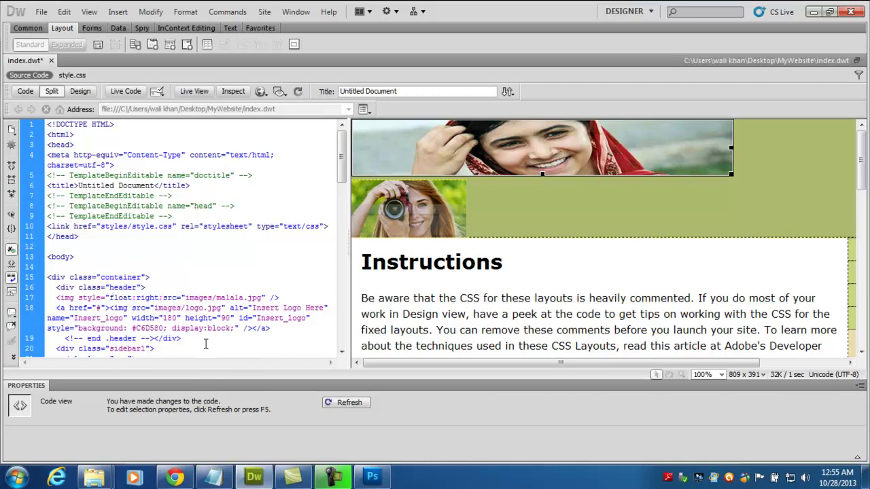
key("Escape")
type("\"")
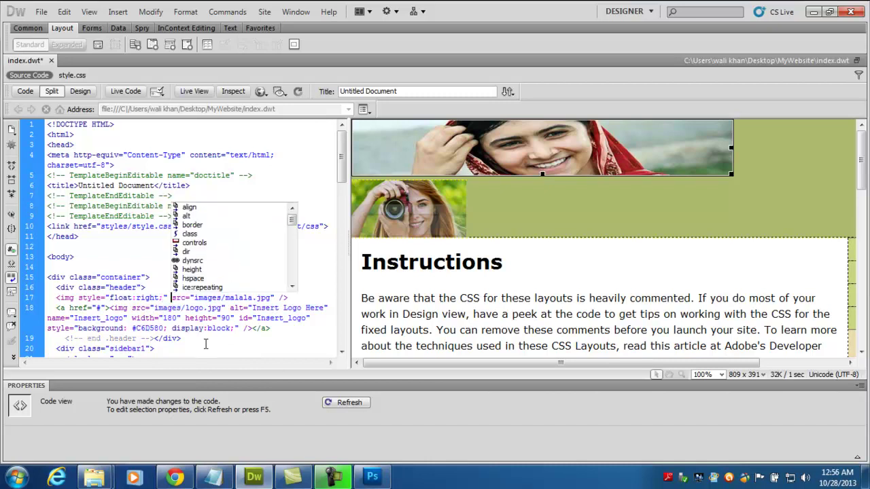
left_click(521, 284)
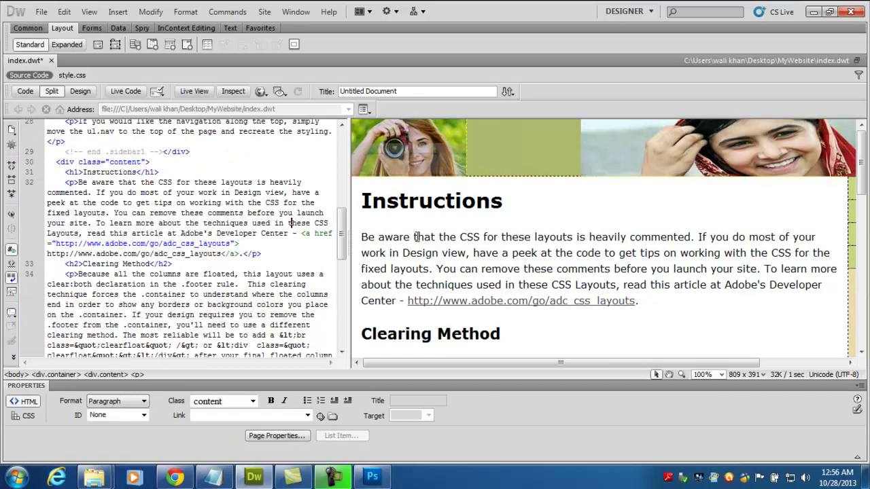
left_click(599, 173)
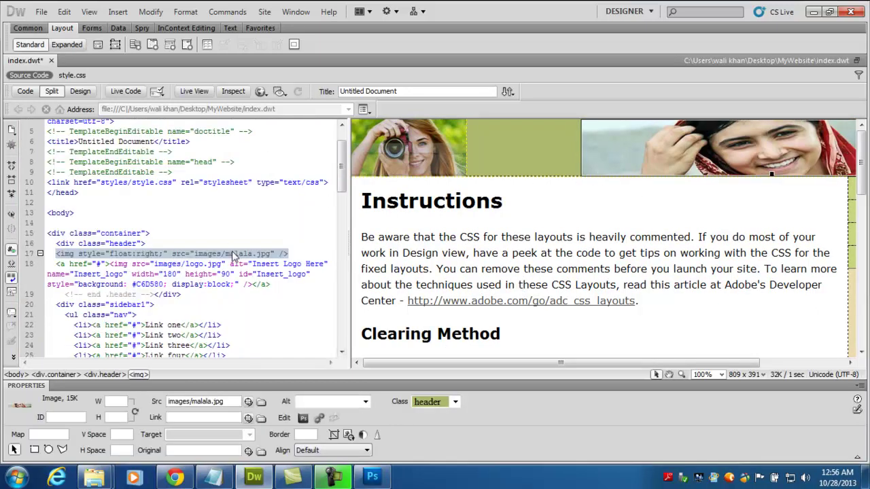
left_click(135, 254)
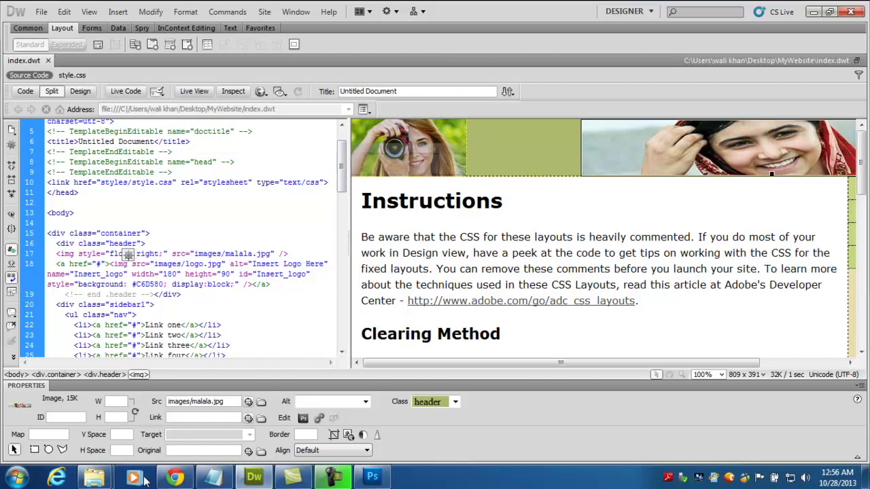
- Reload the page in Chrome to check the banner beside the logo, then return to Photoshop
left_click(175, 477)
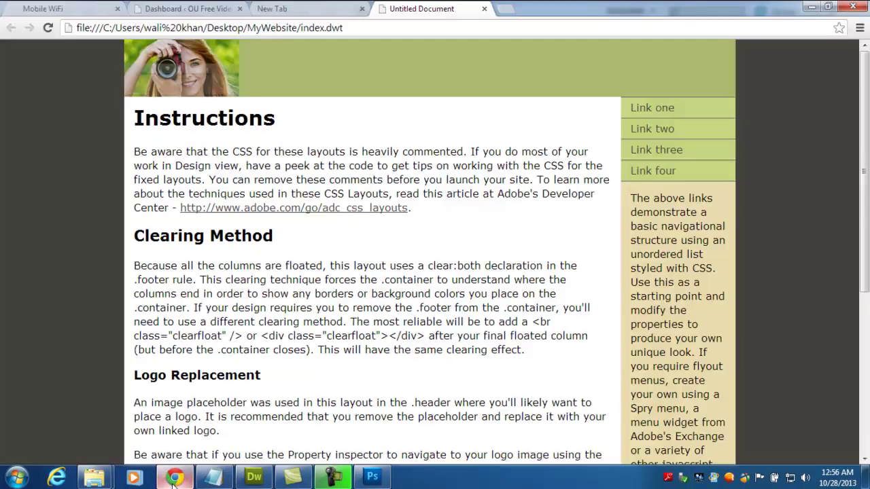
left_click(44, 32)
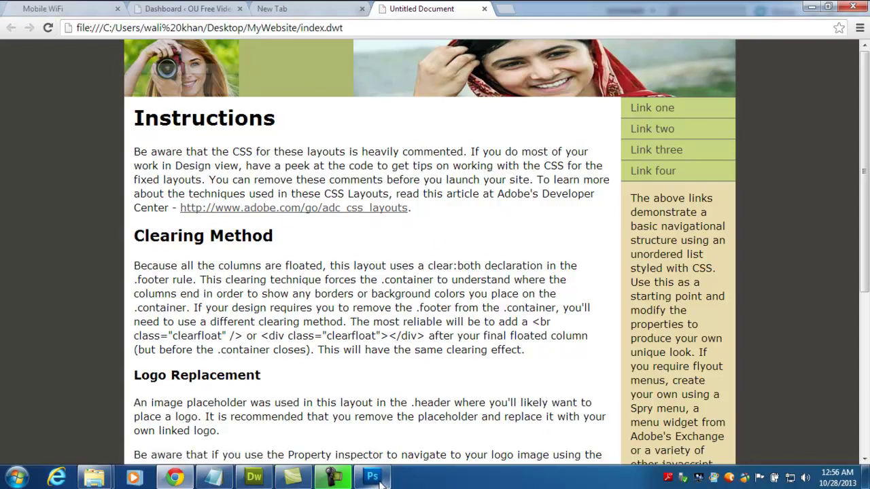
mouse_move(381, 483)
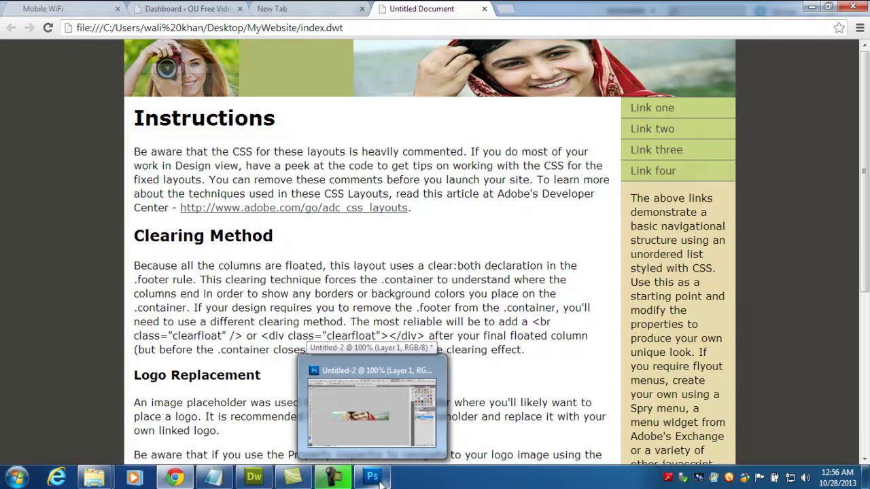
left_click(381, 484)
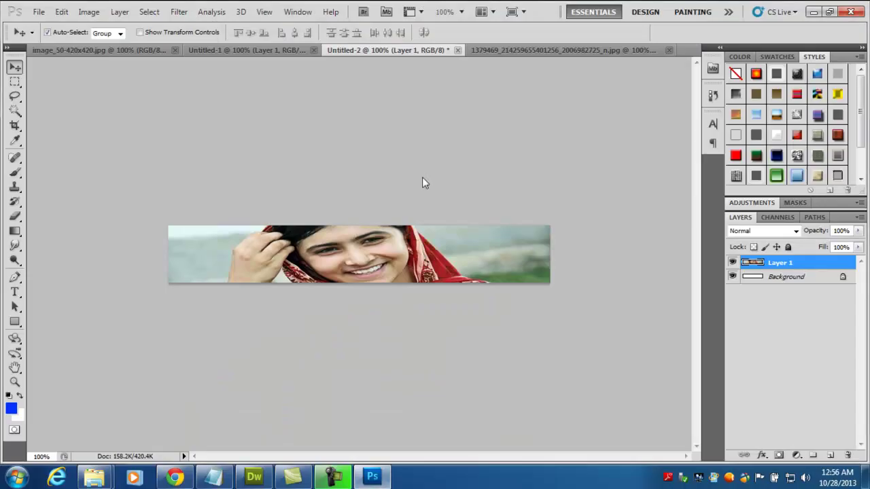
- Widen the canvas from 600 to 800 px, anchored middle-right so it grows leftward
left_click(88, 14)
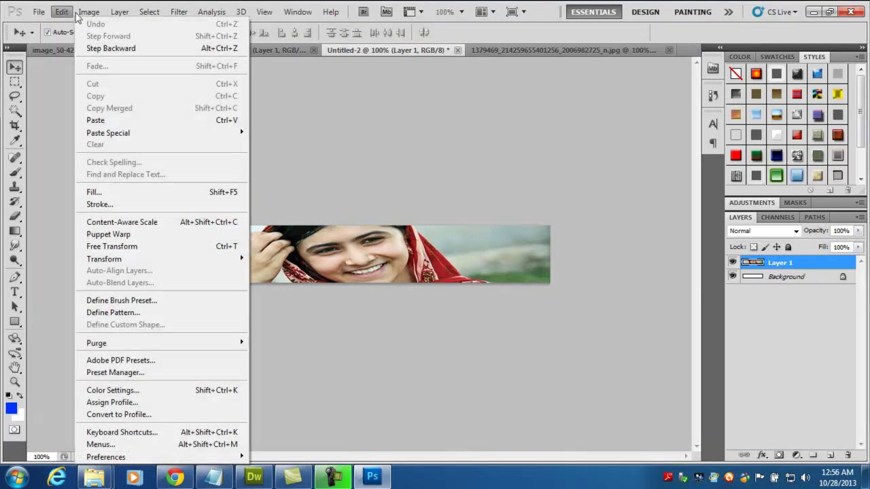
mouse_move(89, 12)
left_click(131, 115)
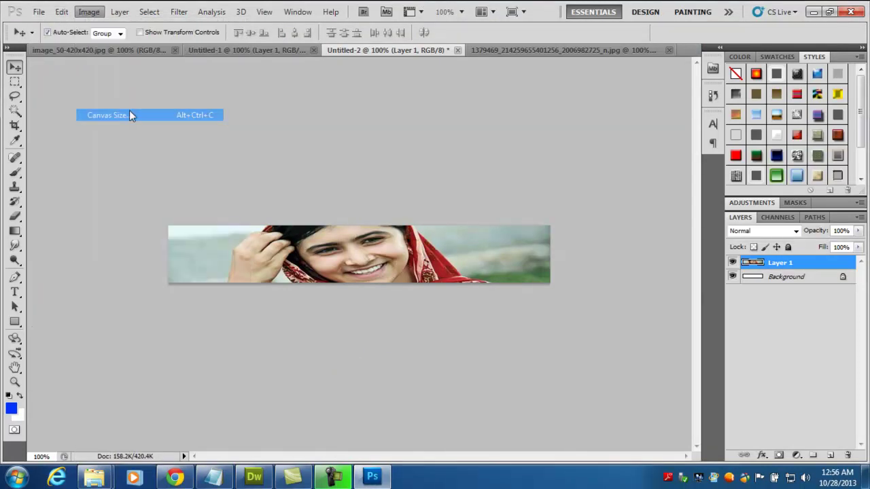
left_click(474, 171)
left_click(469, 193)
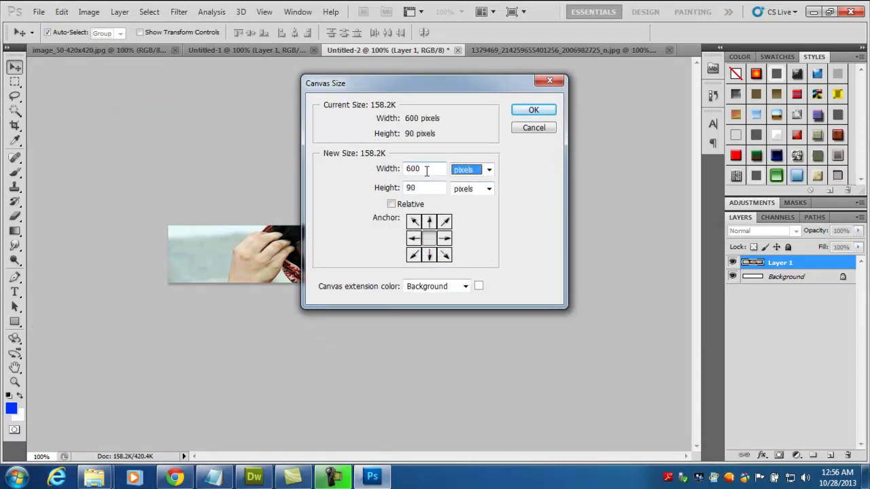
left_click(445, 238)
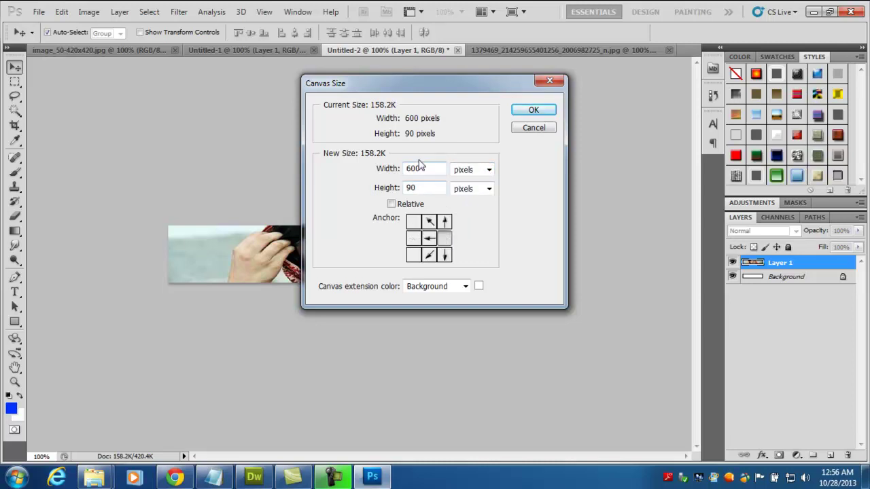
left_click_drag(425, 168, 403, 172)
type("800")
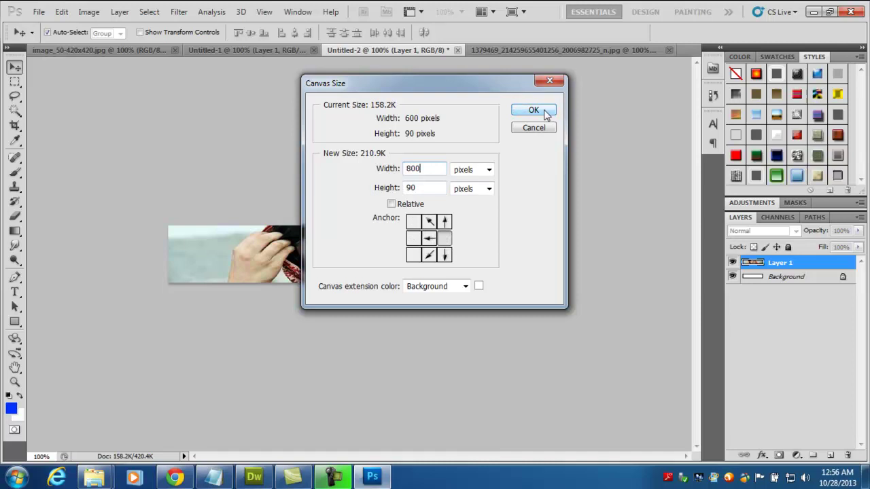
left_click(544, 113)
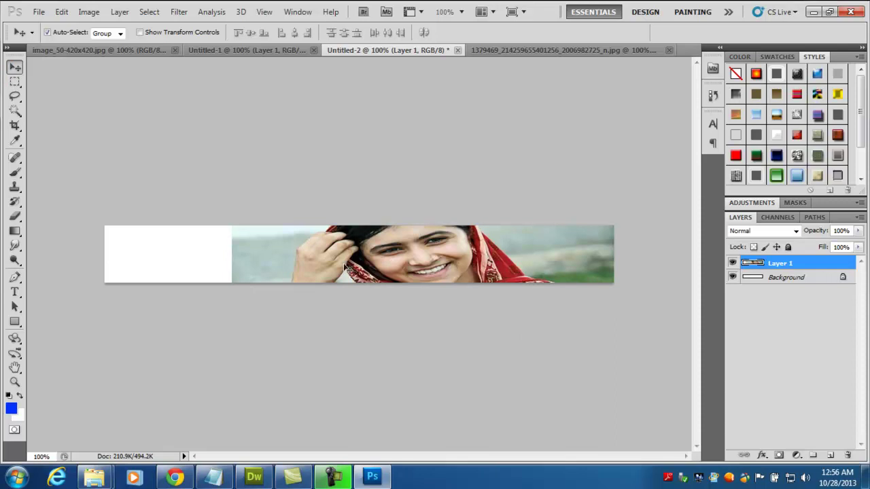
- Move the photo left and stretch it horizontally to about 130.08% to fill the width
left_click_drag(344, 267, 213, 253)
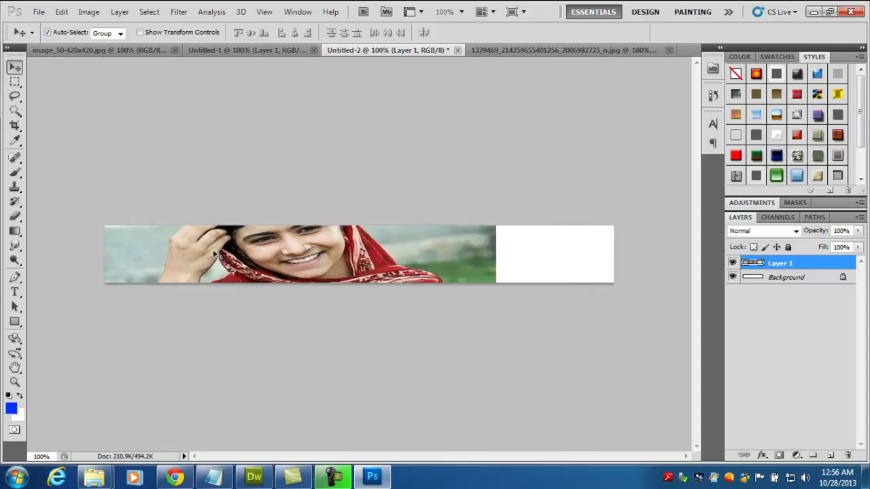
key("ctrl+t")
left_click_drag(500, 231, 614, 229)
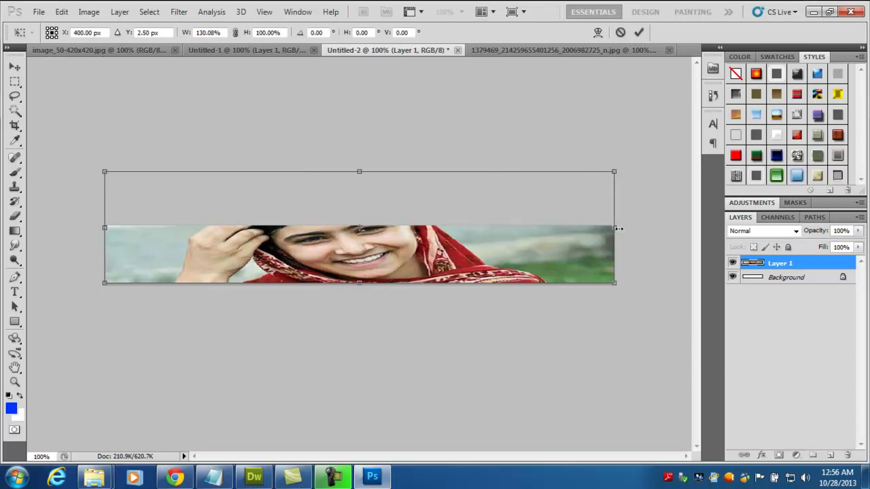
key("Return")
- Save the 800 × 90 banner for web as JPEG, replacing malala.jpg in the images folder
left_click(40, 12)
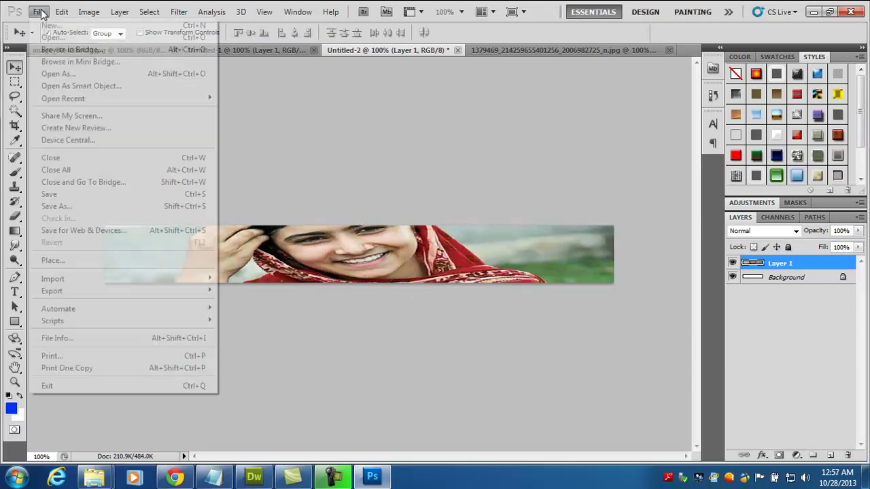
left_click(106, 231)
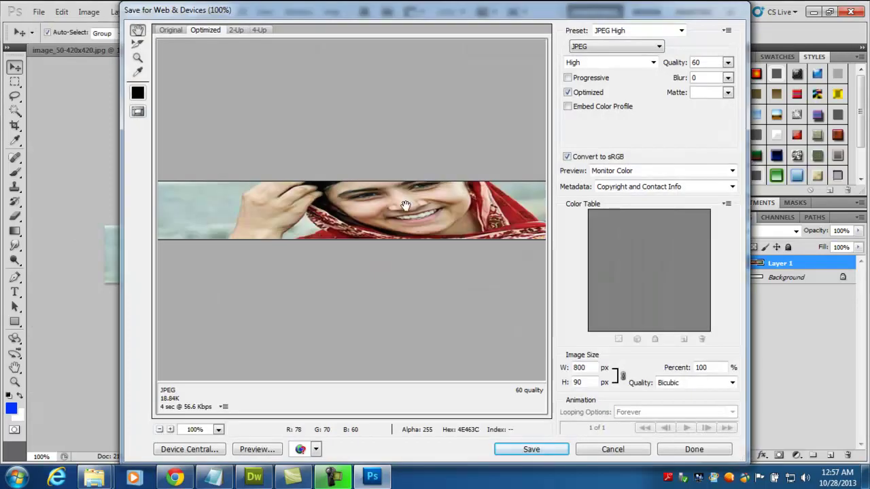
left_click(543, 450)
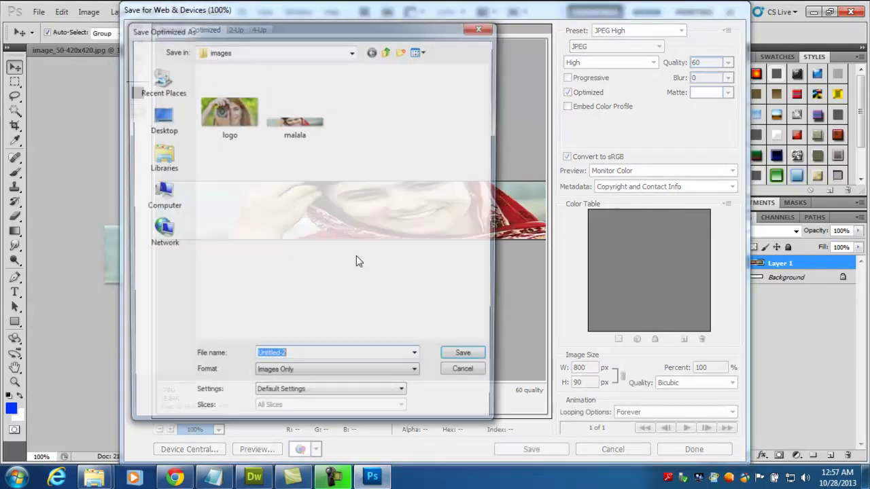
left_click(284, 120)
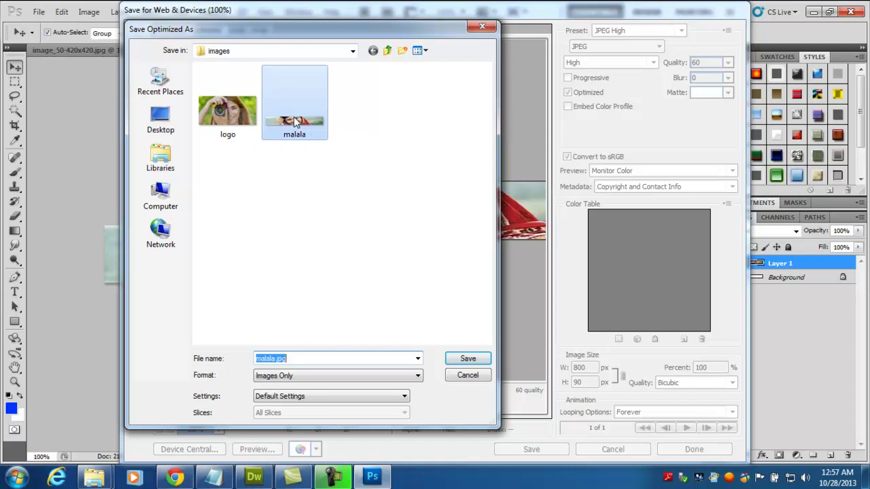
left_click(464, 360)
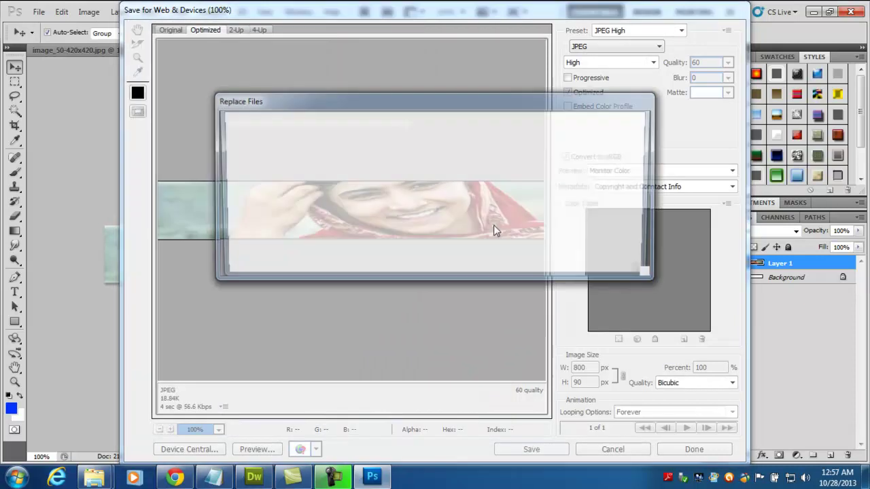
left_click(520, 269)
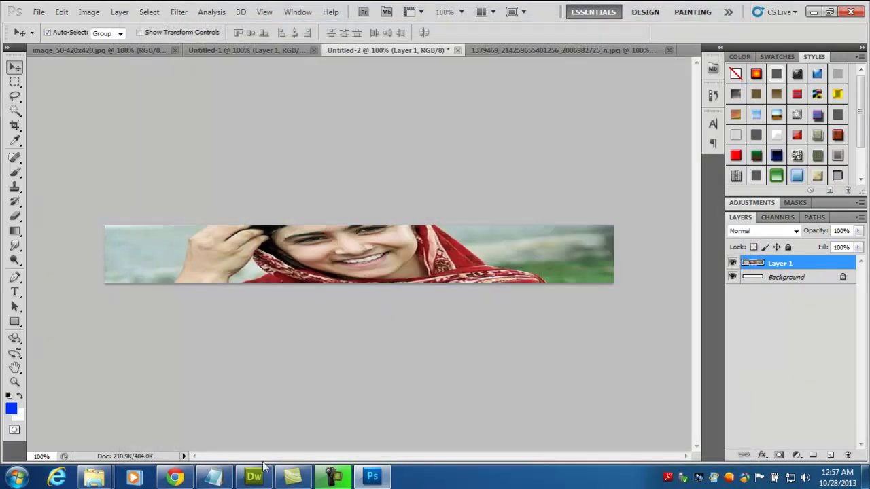
left_click(254, 478)
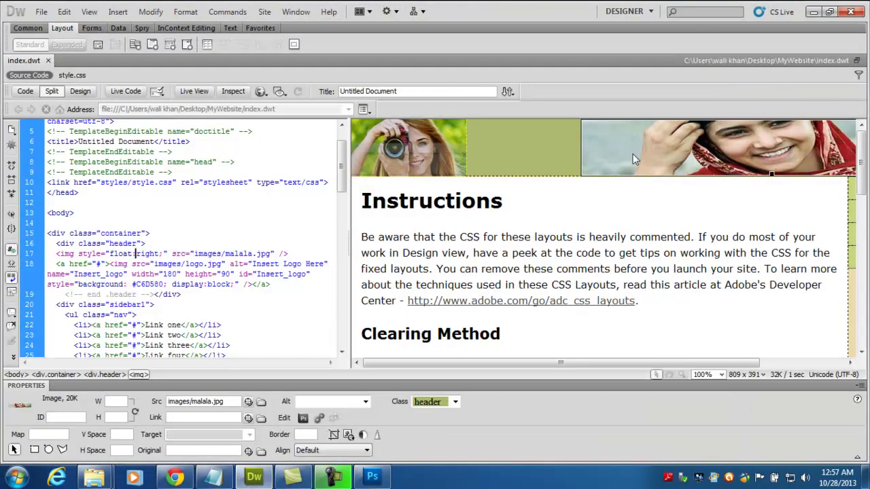
- Reselect malala.jpg as the header image source, confirm the widened banner in Chrome, then return to Photoshop
double_click(605, 159)
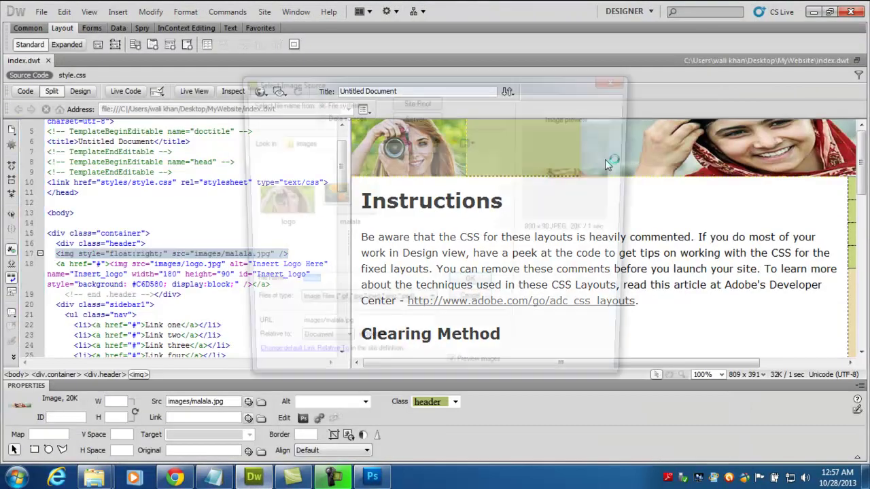
double_click(357, 202)
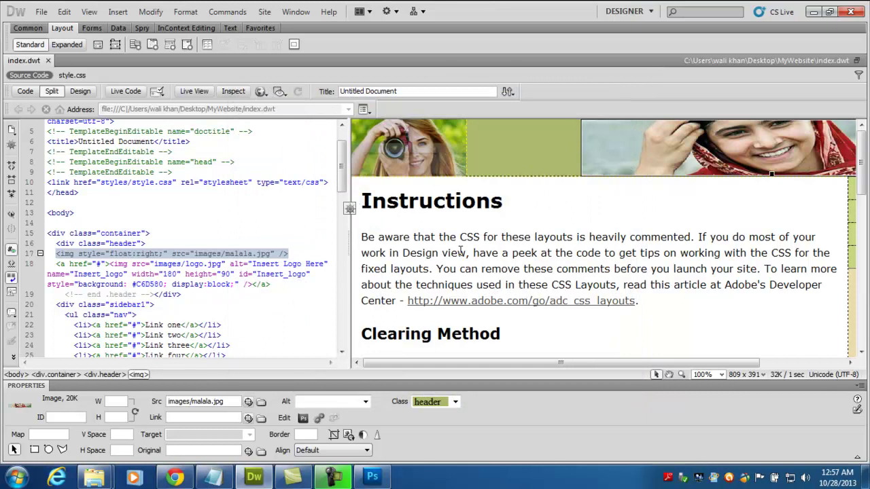
left_click(176, 478)
left_click(48, 28)
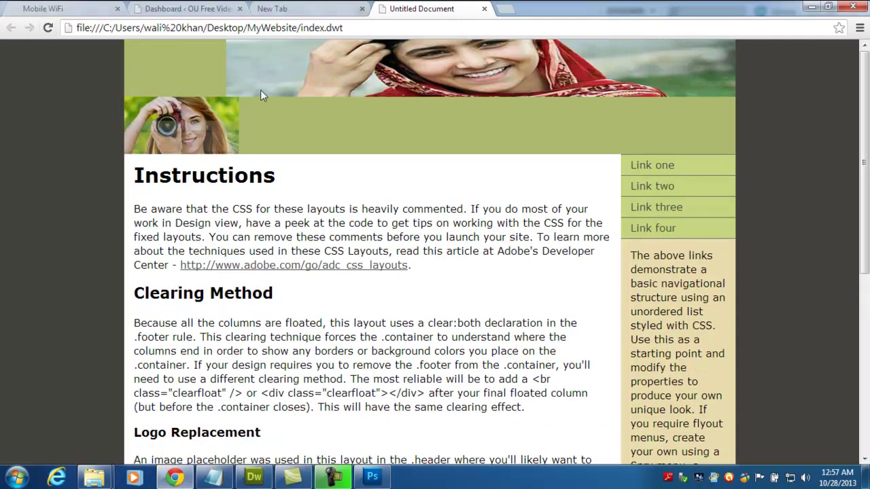
left_click(254, 476)
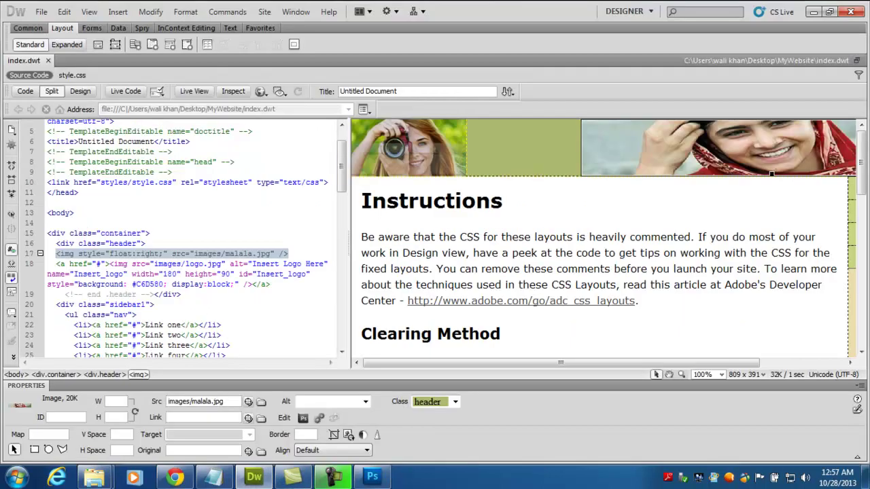
left_click(373, 476)
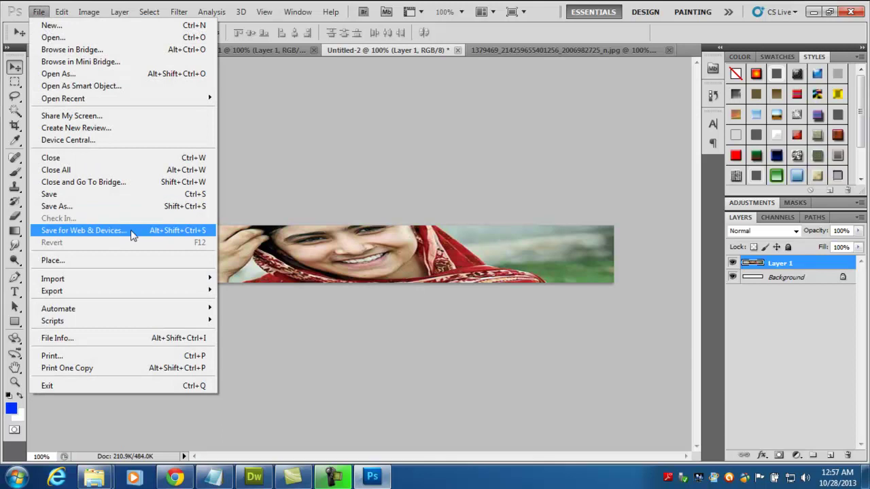
- Set the Save for Web banner width to 750 px with proportions unlinked
left_click(130, 230)
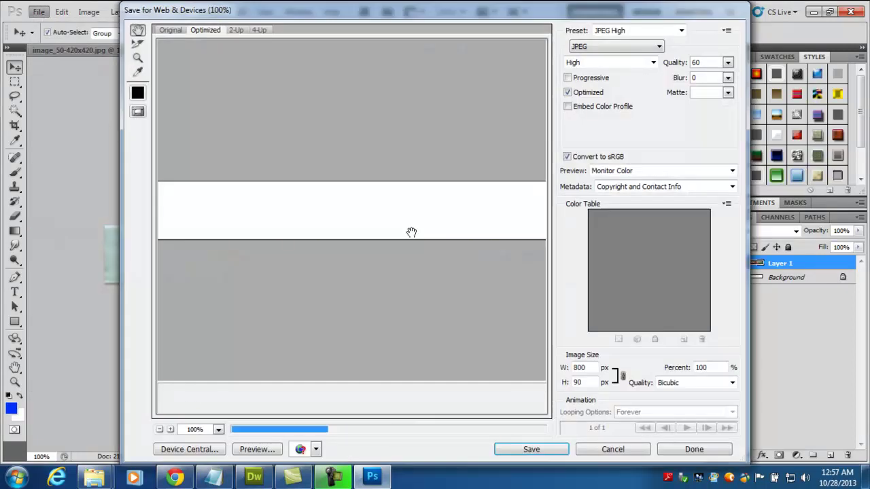
left_click_drag(589, 368, 568, 369)
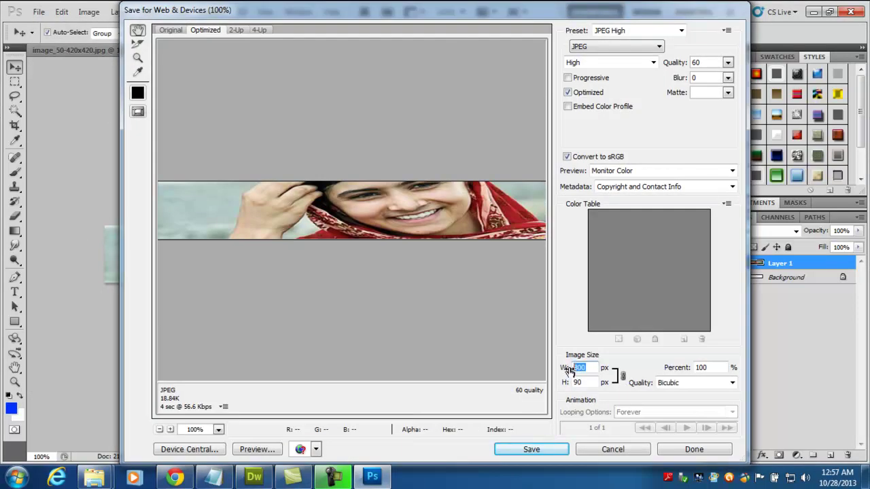
left_click(622, 375)
type("750")
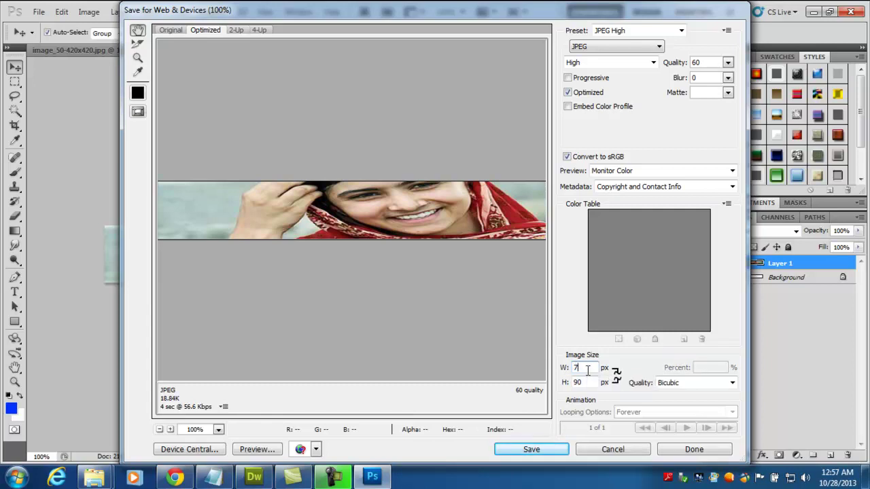
- Save the 750×90 banner over malala.jpg, replacing the old file
left_click(558, 449)
left_click(299, 119)
left_click(479, 361)
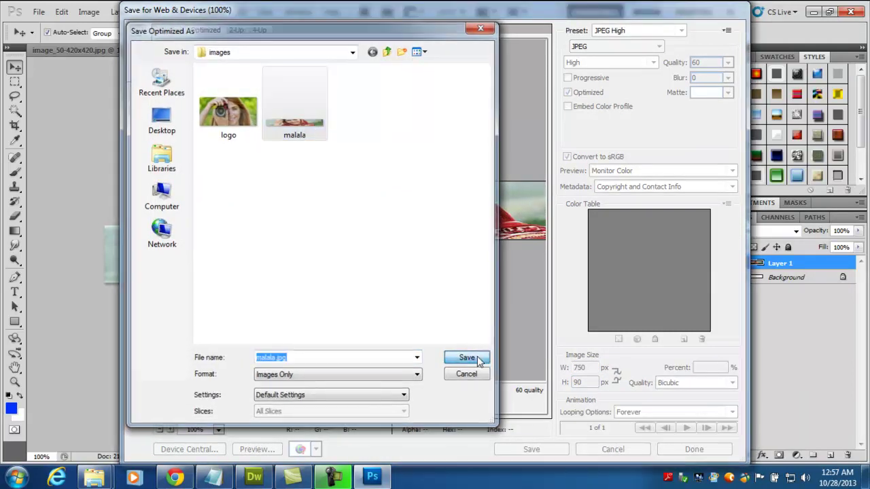
left_click(523, 262)
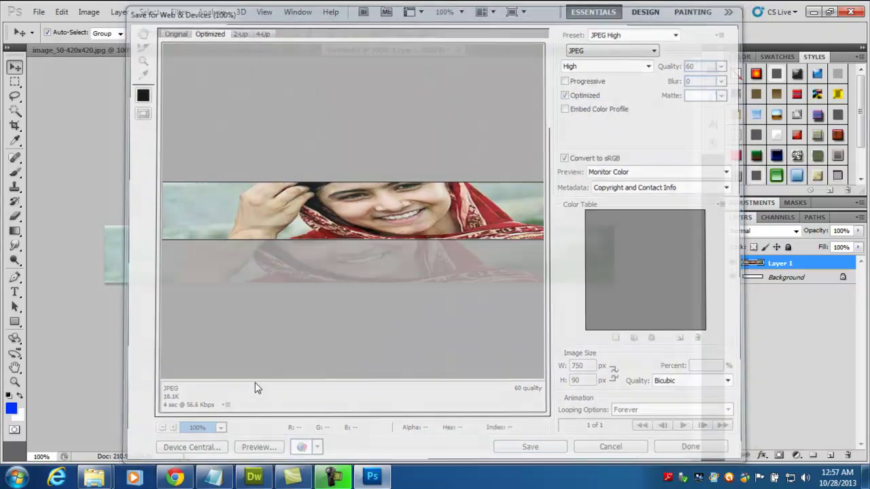
left_click(253, 477)
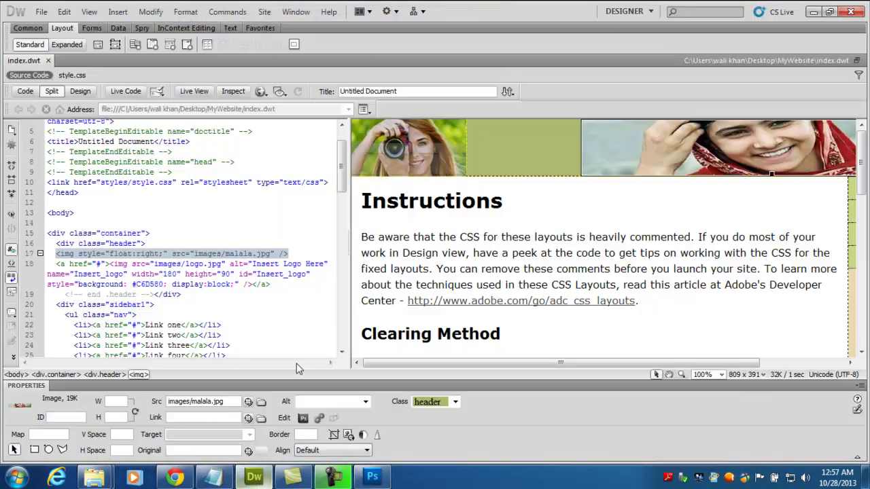
- Reselect malala.jpg as the header image source in the template
double_click(621, 155)
left_click(352, 216)
double_click(353, 215)
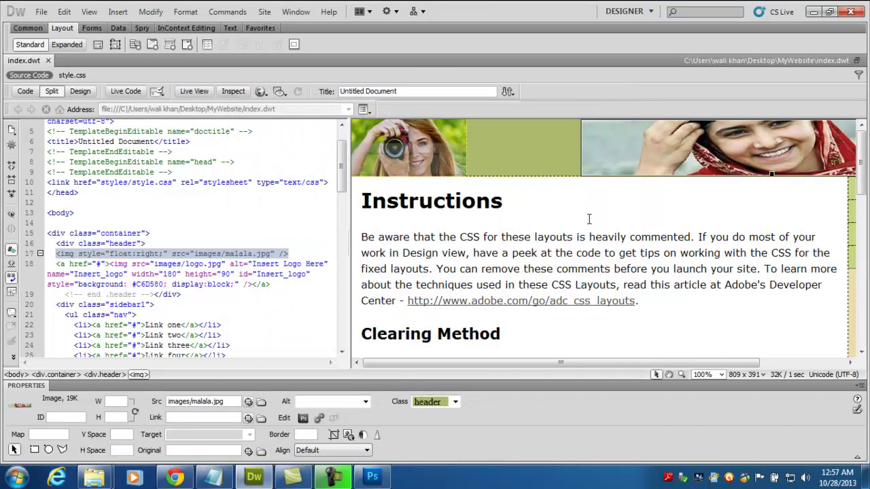
- Reload the page in Chrome and check the logo and banner share one header row
key("F12")
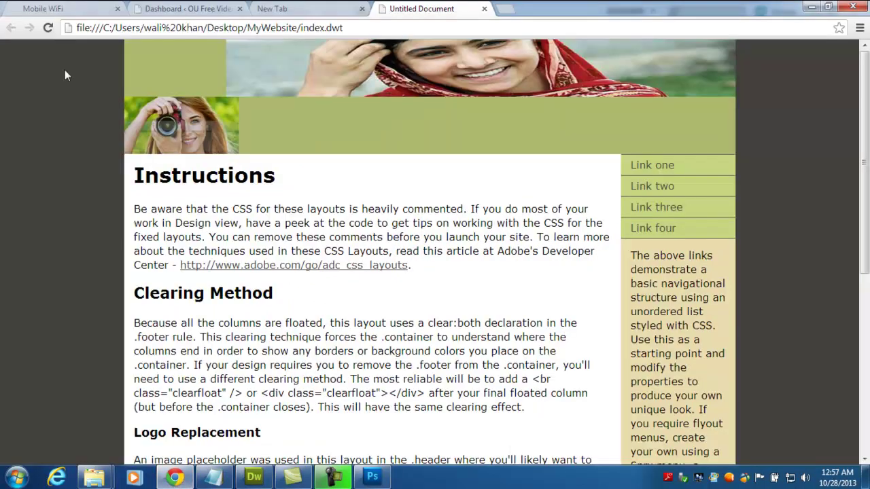
left_click(45, 30)
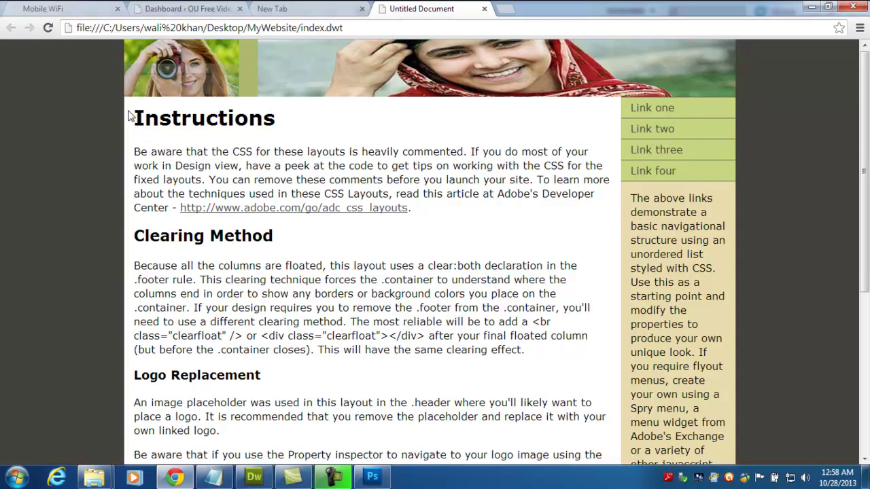
left_click_drag(134, 118, 314, 386)
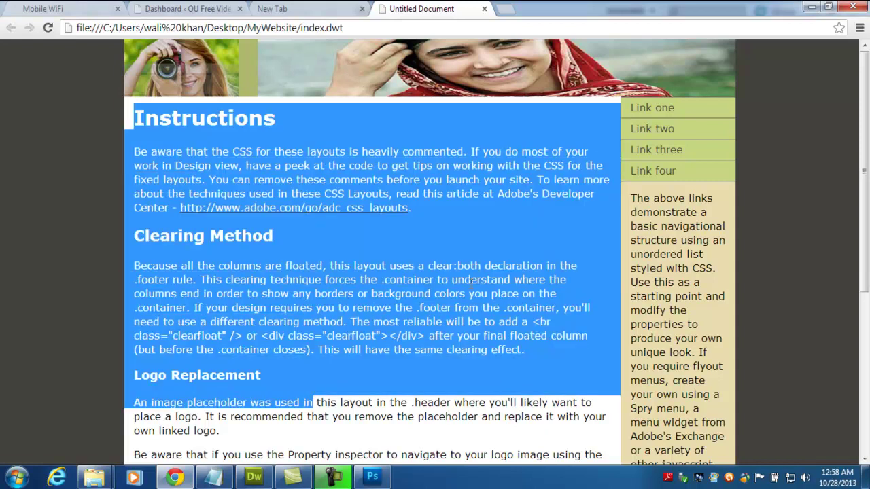
left_click(272, 257)
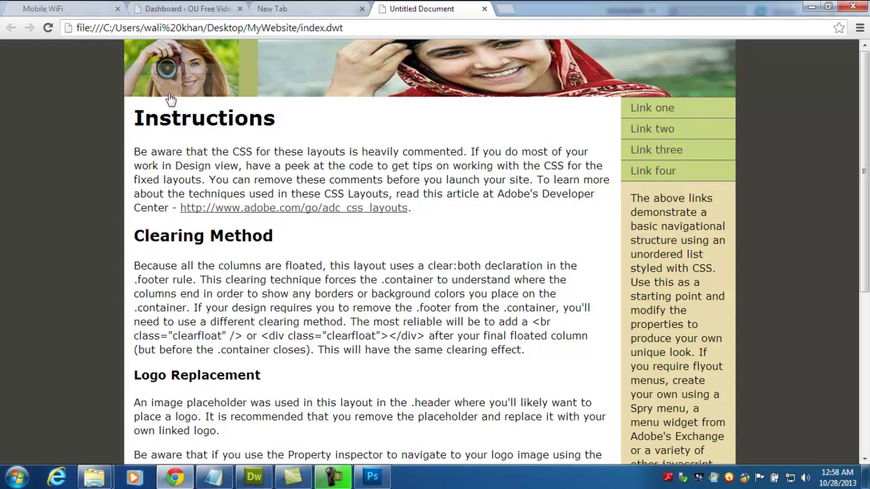
left_click_drag(276, 121, 510, 266)
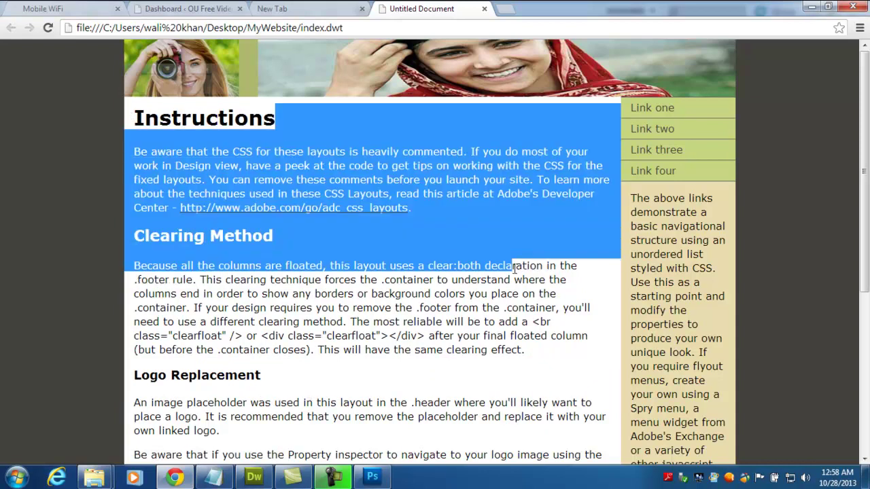
left_click(511, 266)
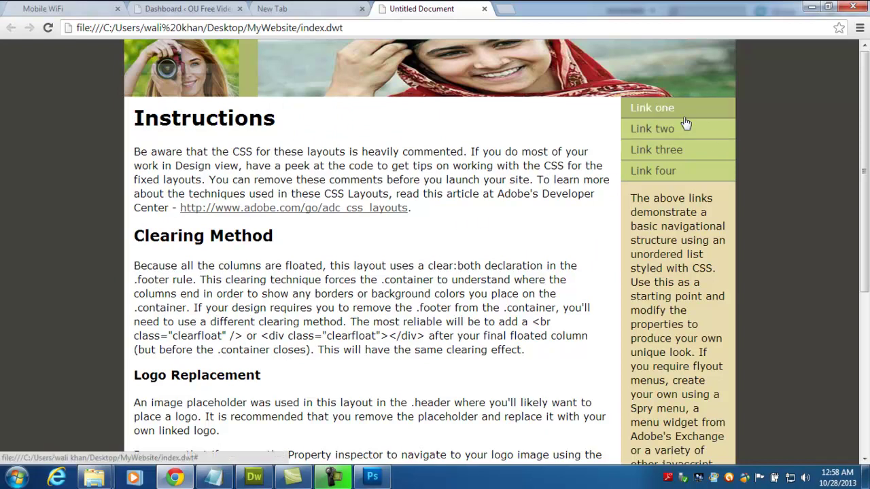
left_click(254, 477)
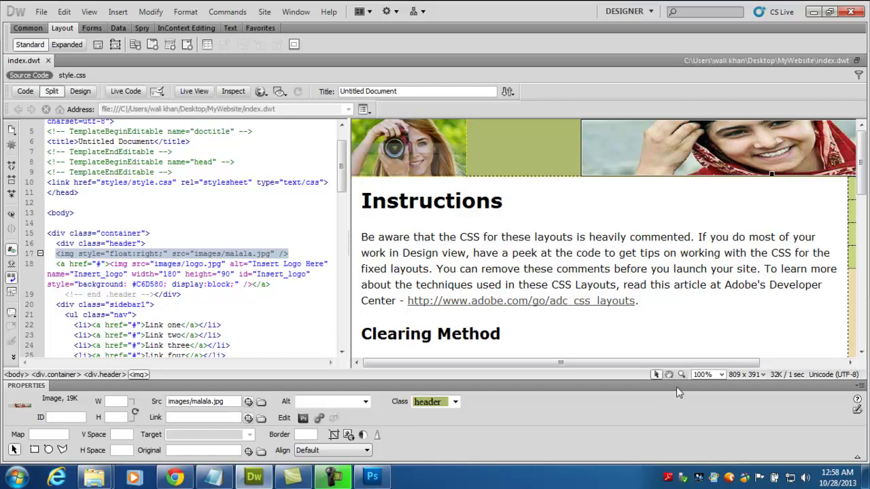
- Replace 'Link one' with 'Contact Me' in the first sidebar link's code
left_click_drag(658, 363, 743, 363)
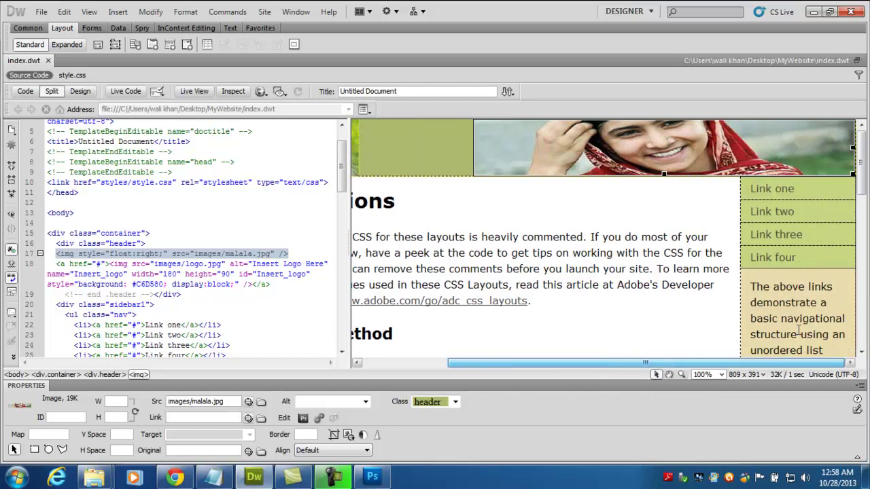
left_click(771, 189)
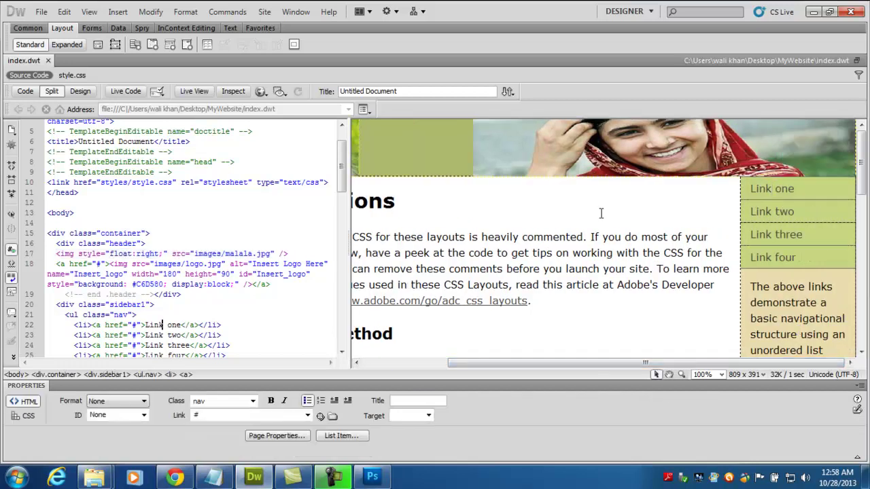
left_click_drag(182, 326, 145, 326)
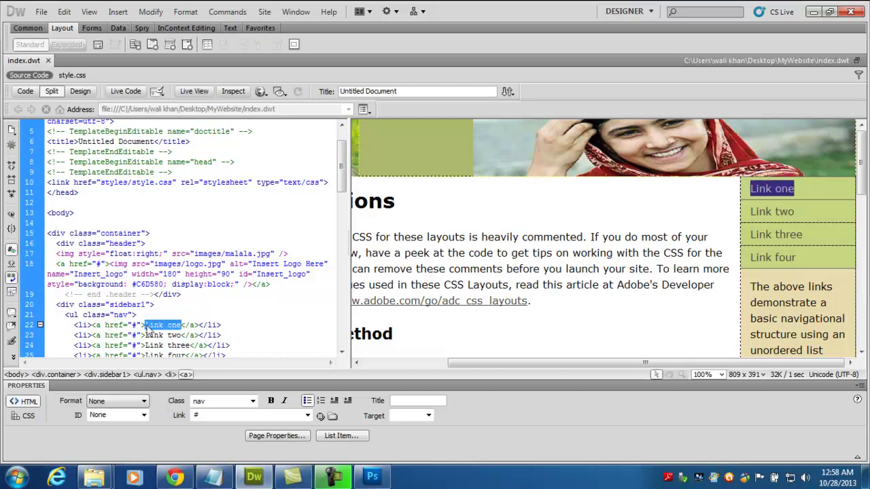
type("Contact")
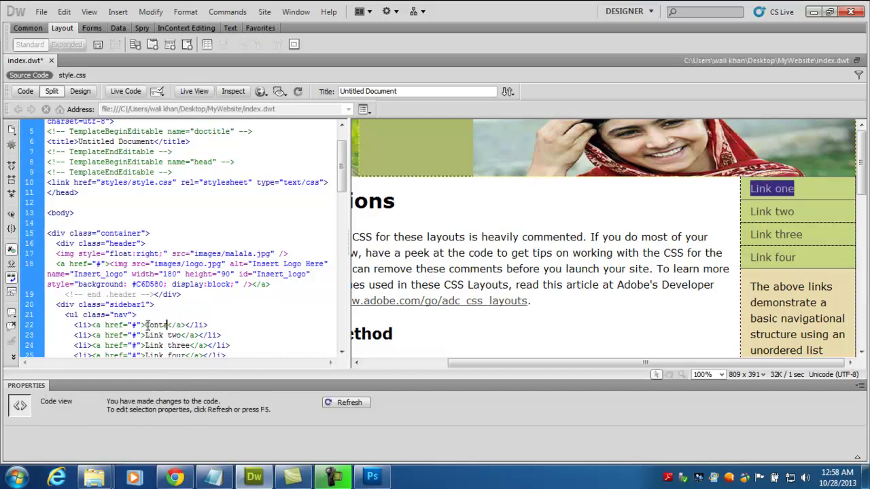
type(" Me")
left_click(595, 267)
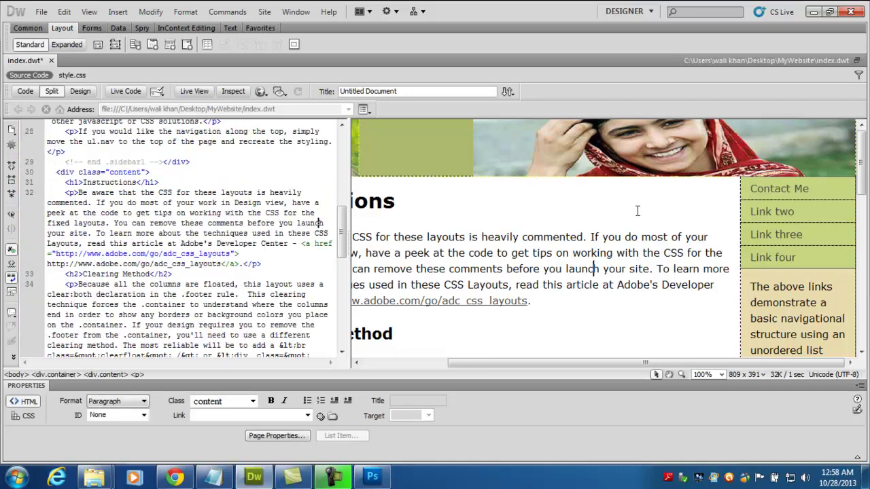
left_click(780, 188)
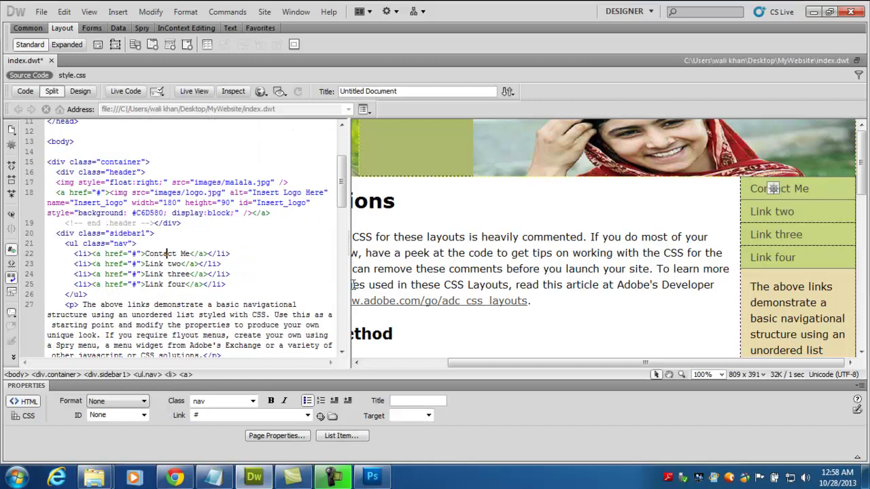
key("ctrl+n")
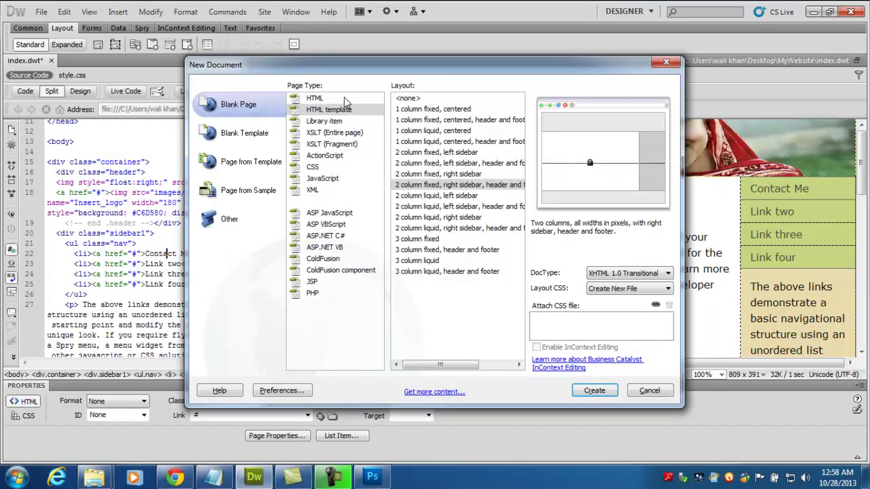
- Try a blank HTML page with a CSS layout, cancelling the style sheet save and the dialog
left_click(345, 99)
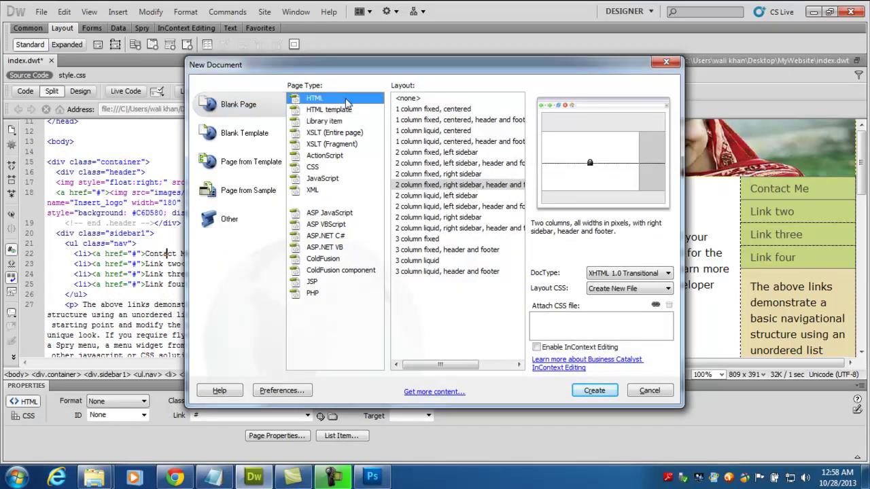
left_click(601, 393)
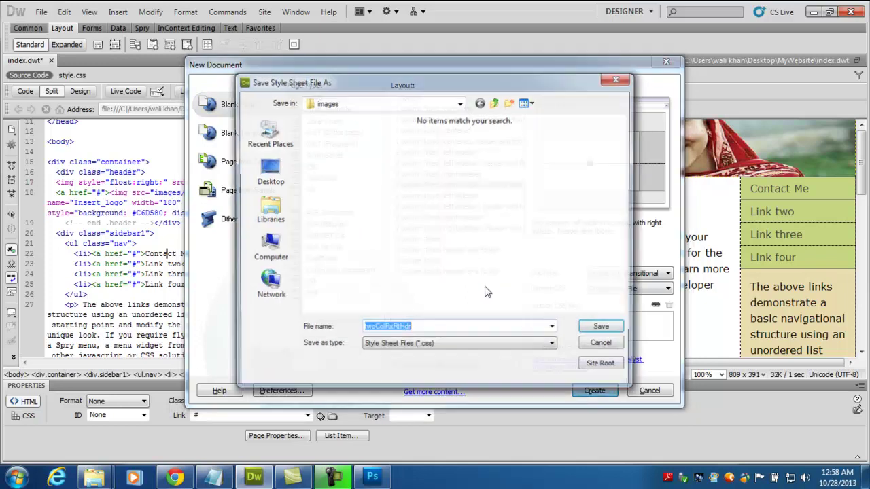
left_click(494, 102)
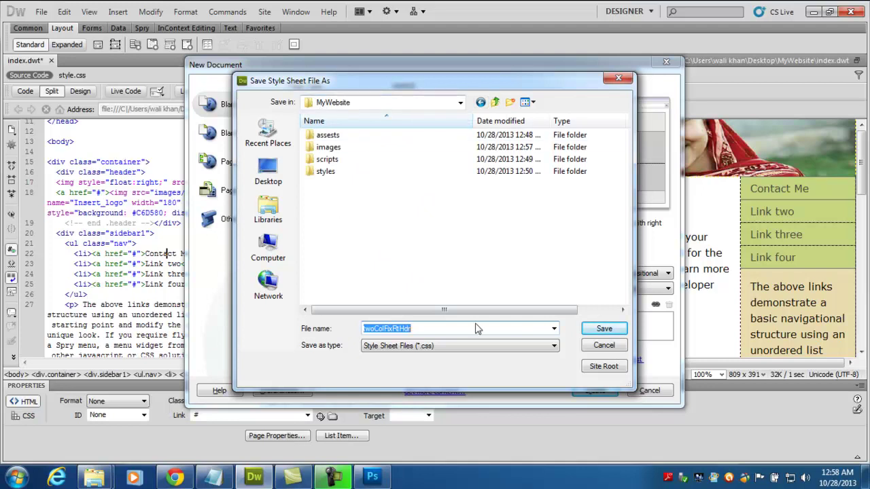
type("contact")
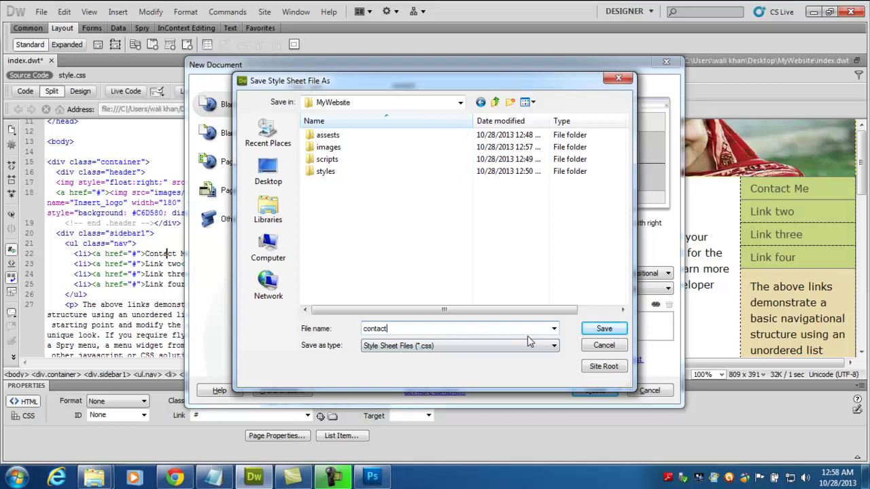
left_click(506, 345)
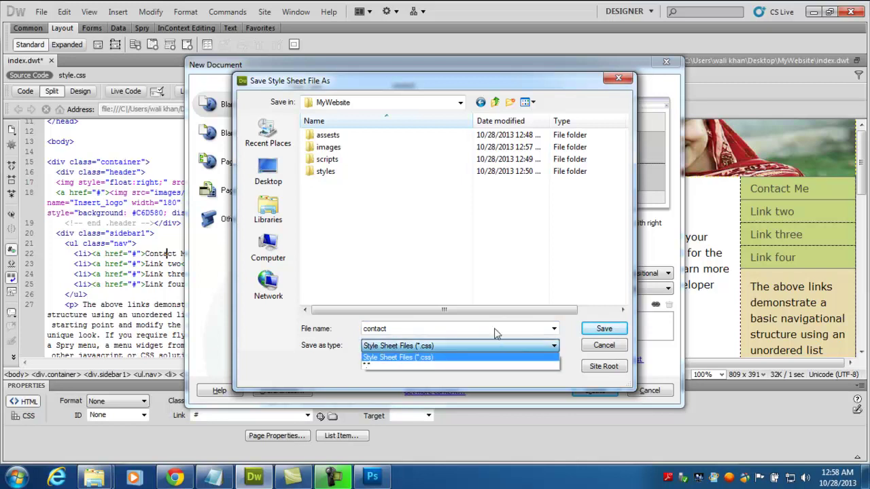
left_click(495, 329)
left_click(499, 346)
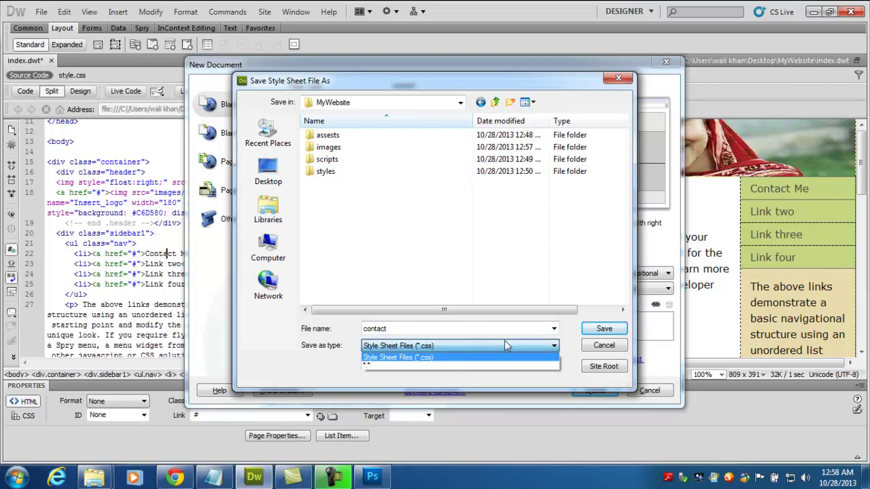
left_click(603, 348)
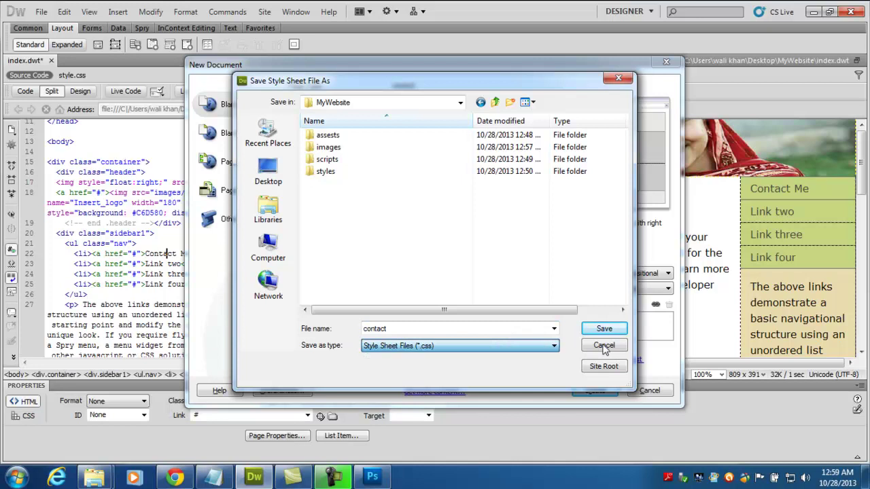
left_click(605, 346)
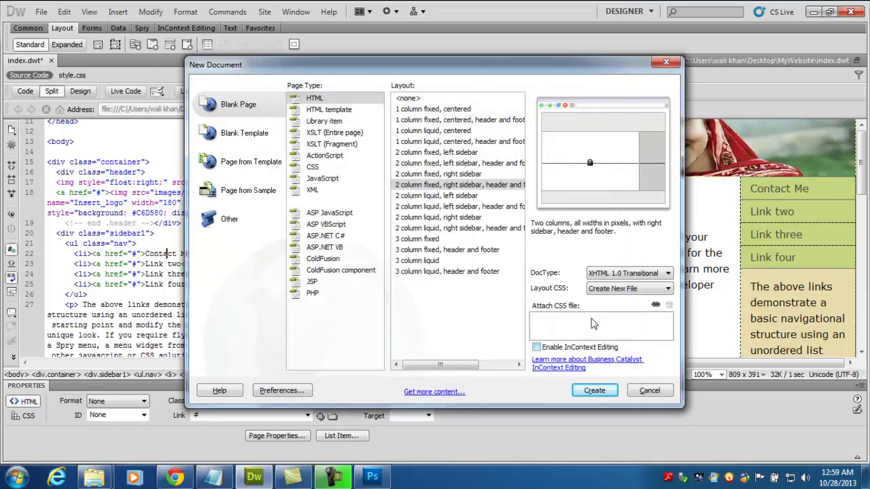
left_click(309, 99)
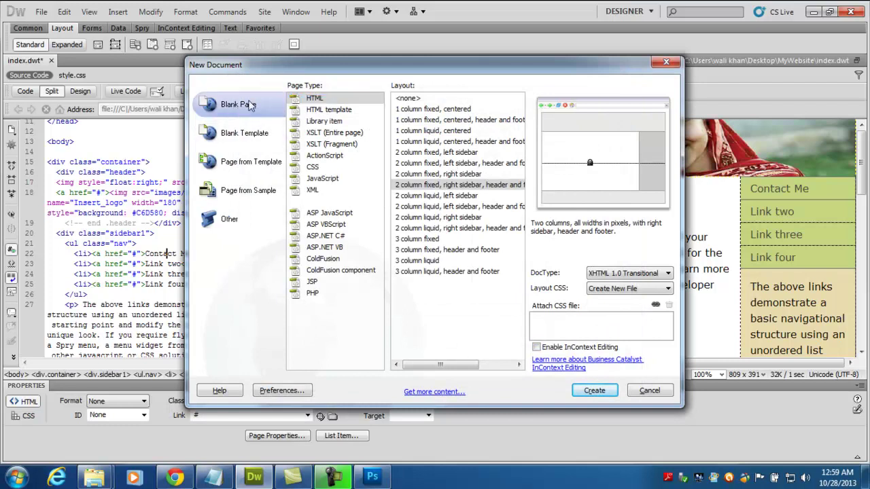
left_click(632, 290)
left_click(627, 301)
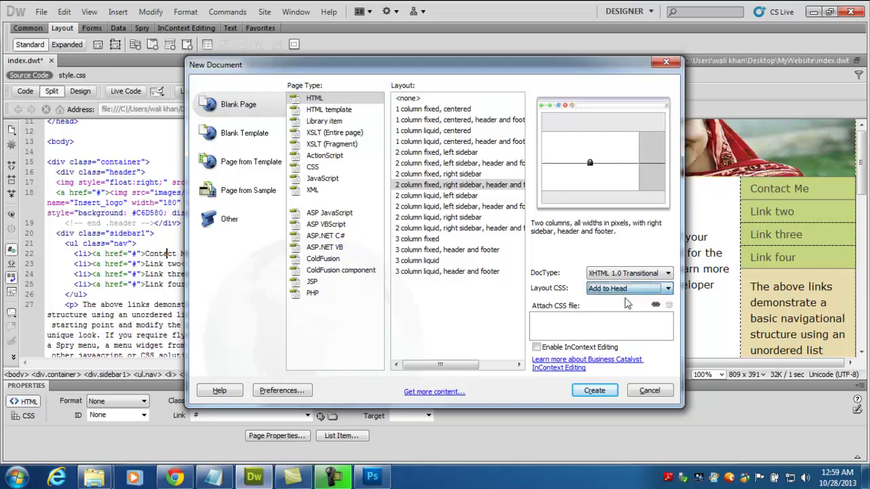
left_click(651, 391)
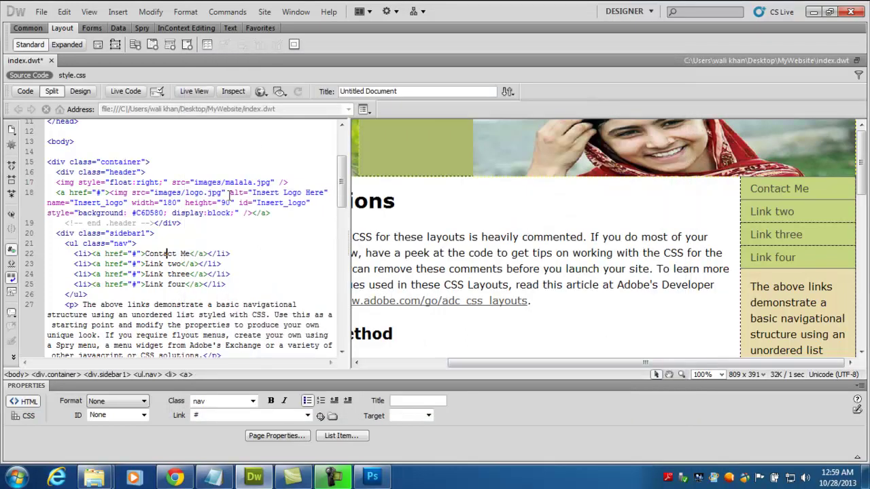
- Create a blank HTML page with Layout set to <none>
key("ctrl+n")
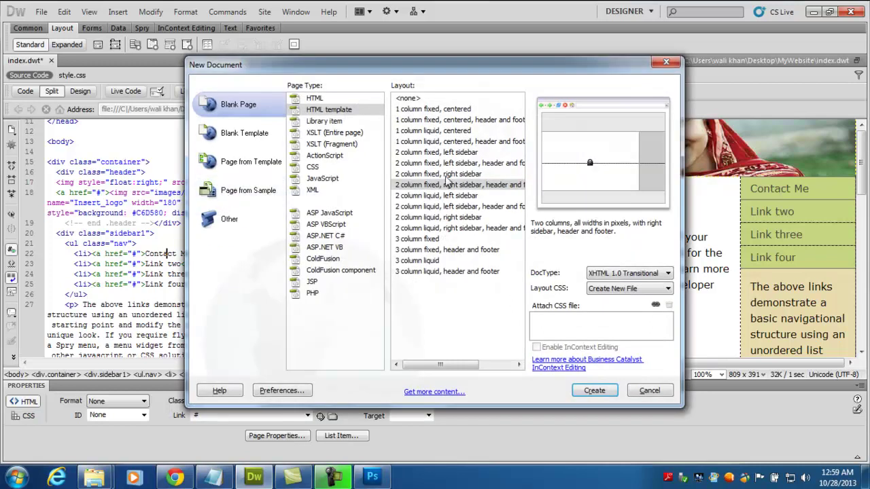
double_click(355, 107)
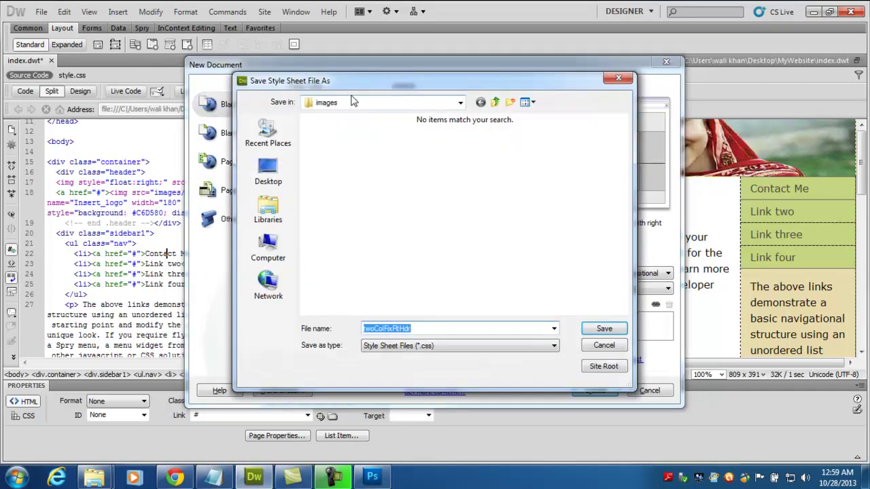
left_click(603, 345)
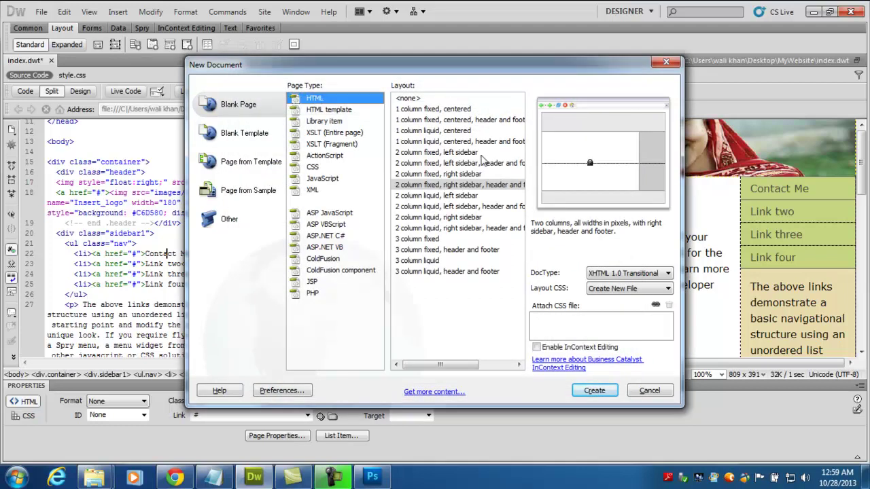
left_click(415, 99)
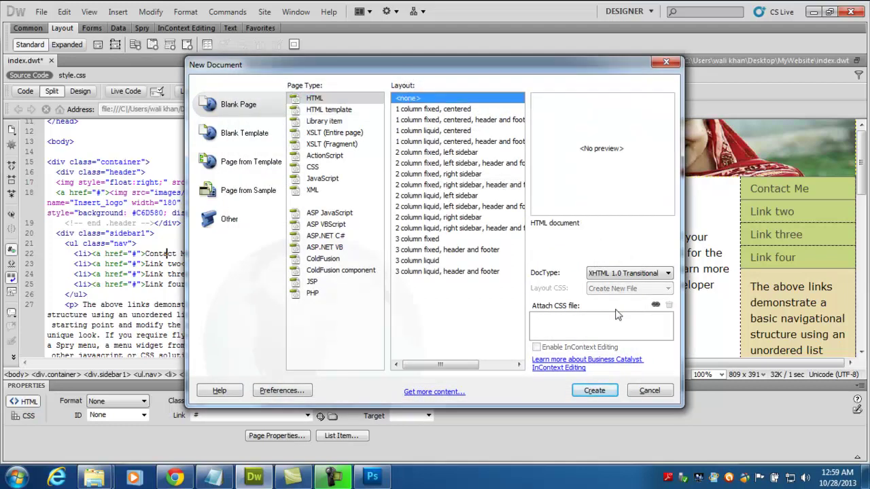
left_click(605, 394)
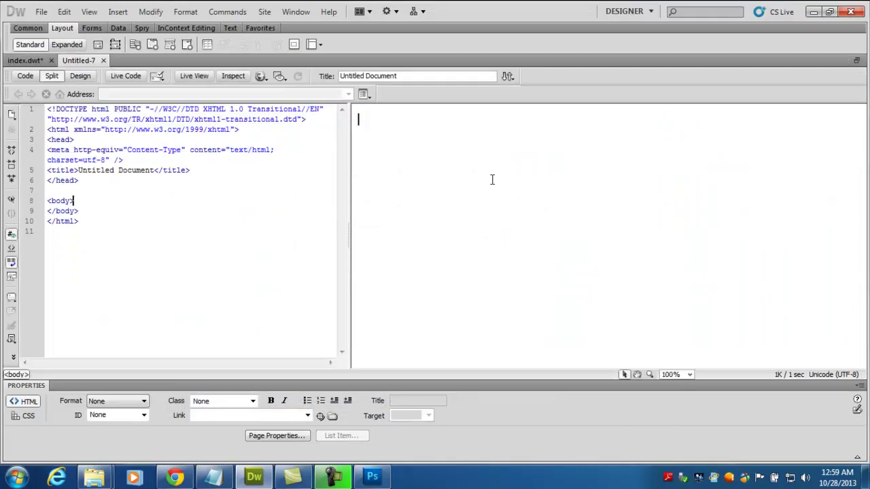
- Type 'Contact Us:' with an Email line and a Mob No line giving the contact details
type("Co")
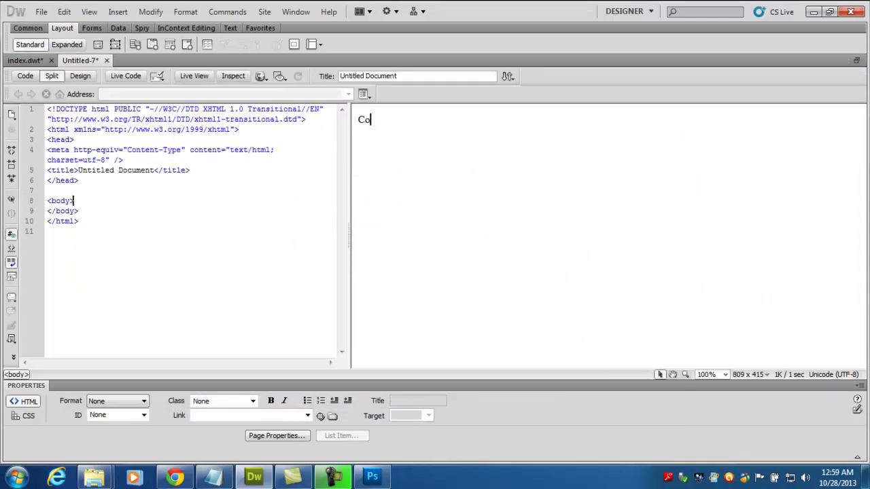
type("ntact Us: Em")
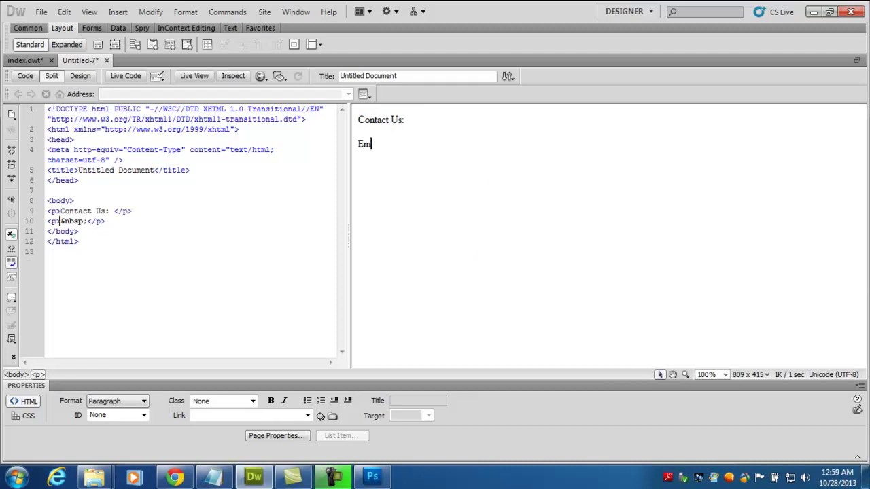
type("ail: cic")
key("BackSpace")
key("BackSpace")
key("BackSpace")
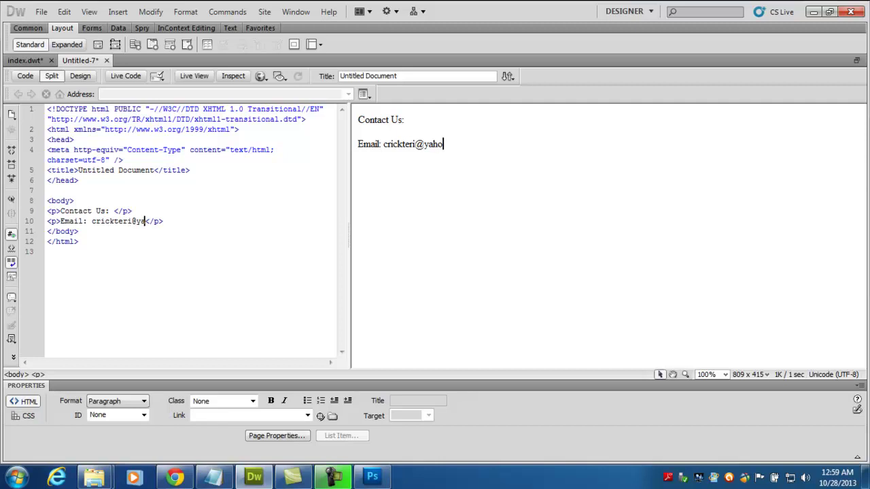
key("Return")
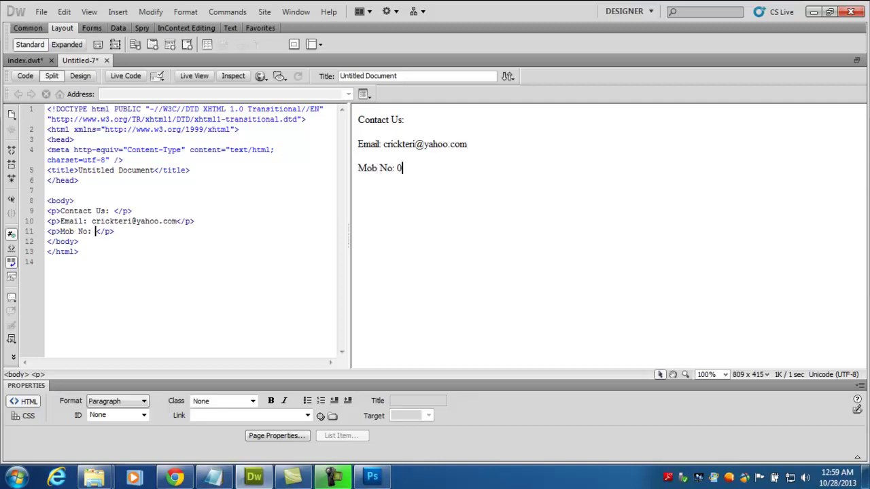
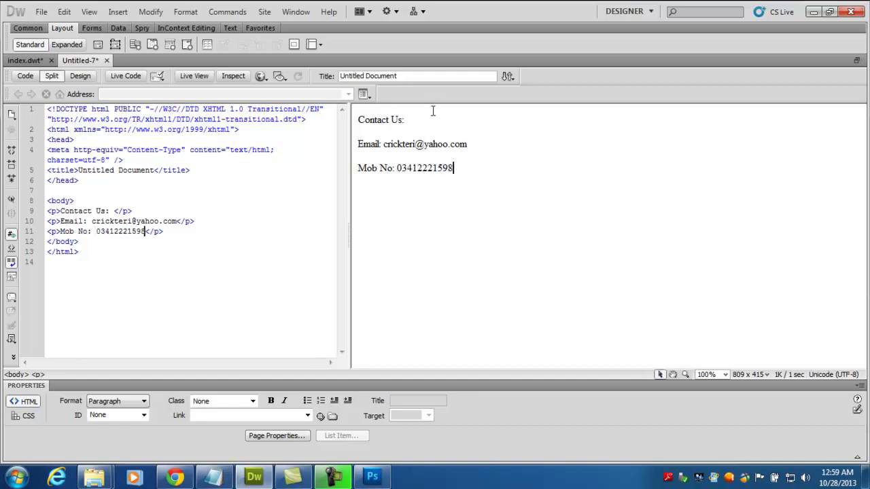
- Make 'Contact Us:' bold and format it as Heading 1
left_click_drag(427, 120, 358, 120)
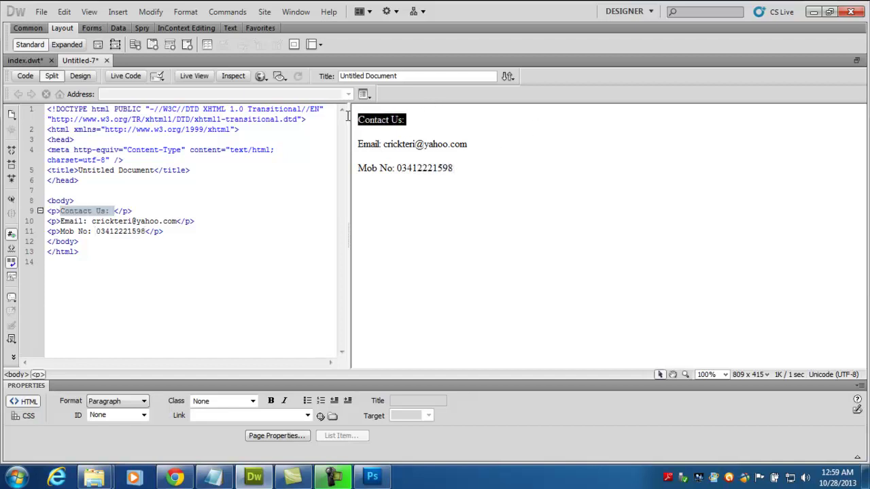
left_click(272, 401)
left_click(143, 402)
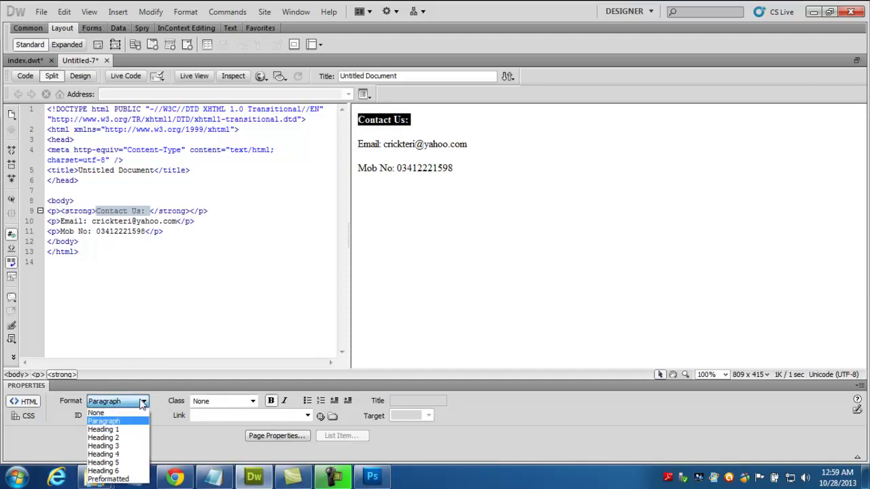
left_click(137, 431)
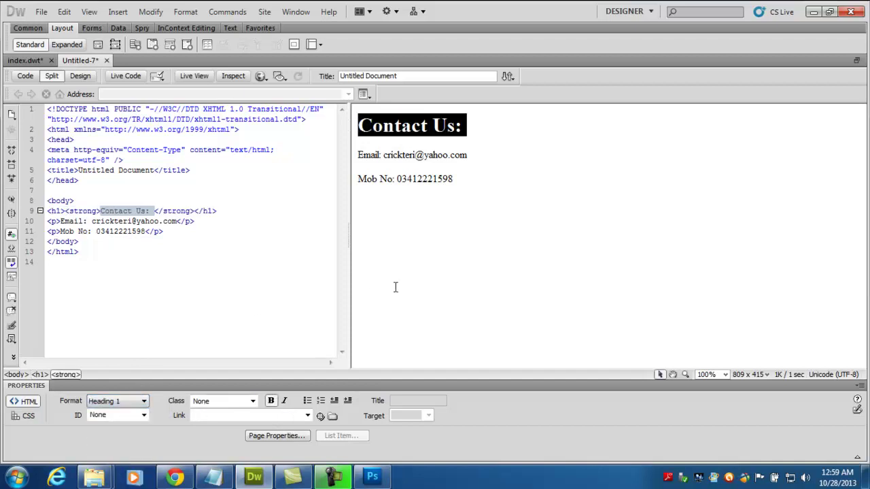
left_click(361, 285)
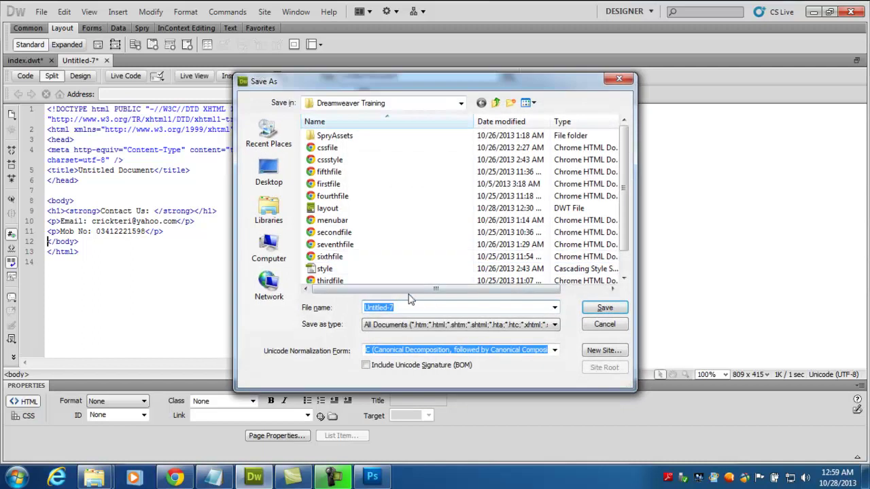
- Save the new page as contact in the MyWebsite folder
left_click(269, 173)
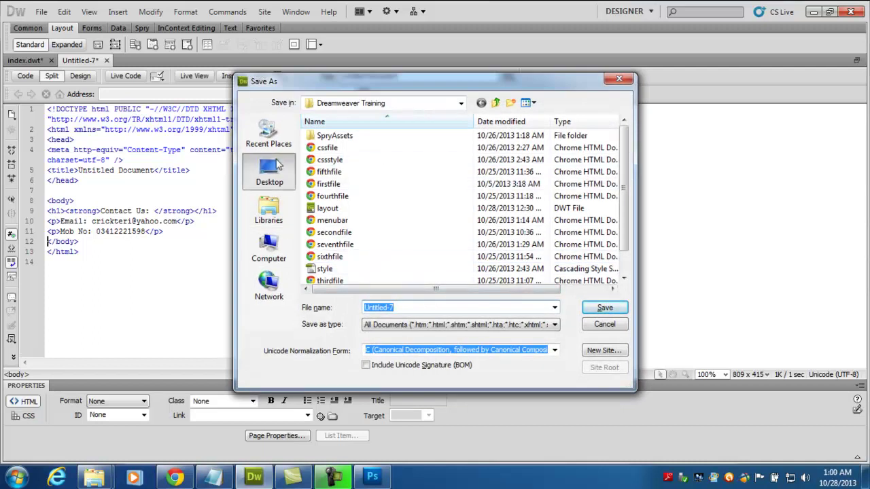
left_click(352, 157)
key("m")
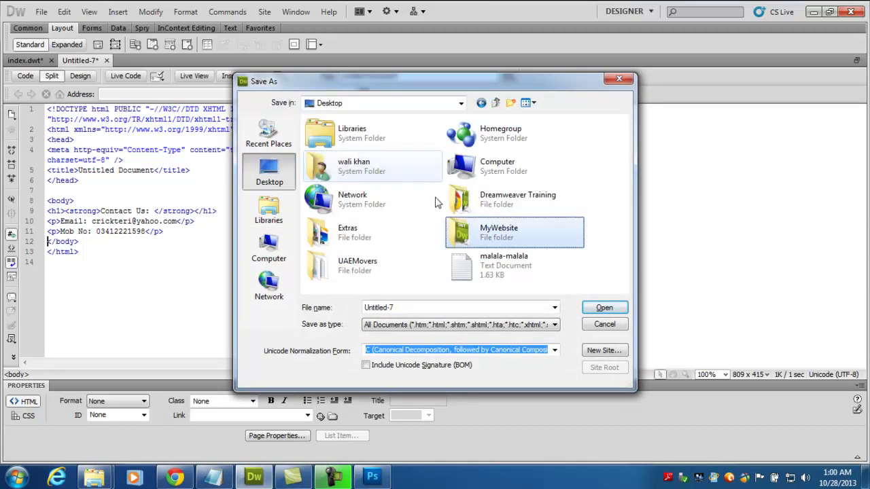
double_click(478, 240)
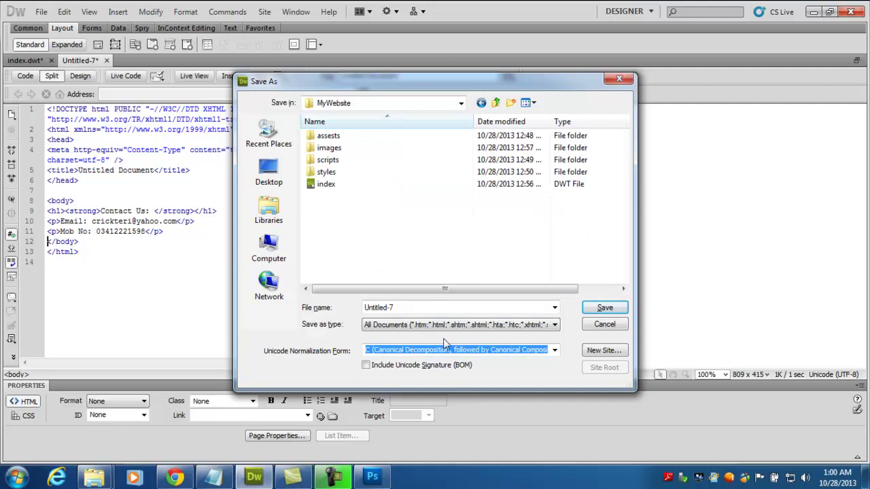
left_click(434, 308)
type("contact")
key("Return")
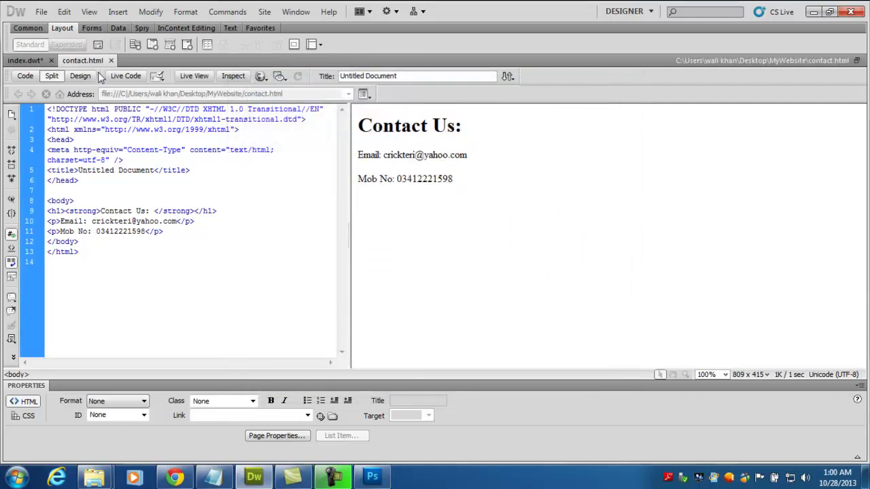
- Change the template's Contact Me link target from # to contact.html and save
left_click(26, 60)
left_click(804, 189)
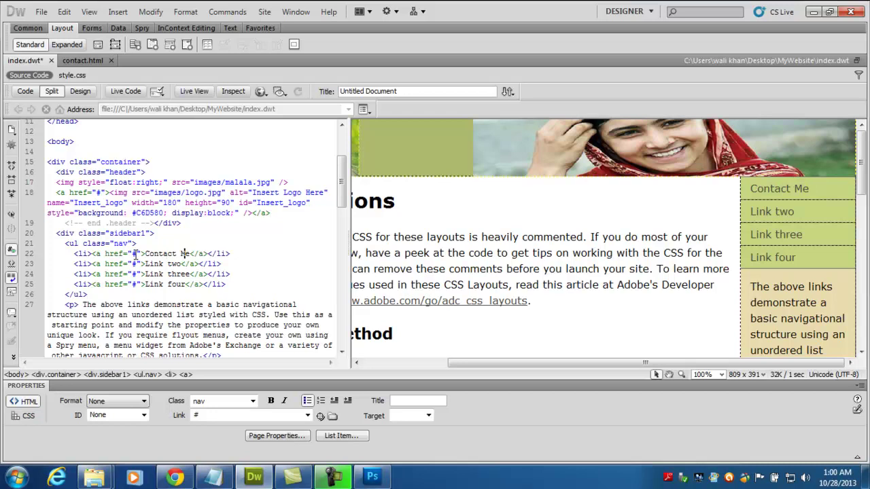
left_click(135, 254)
key("BackSpace")
type("contac")
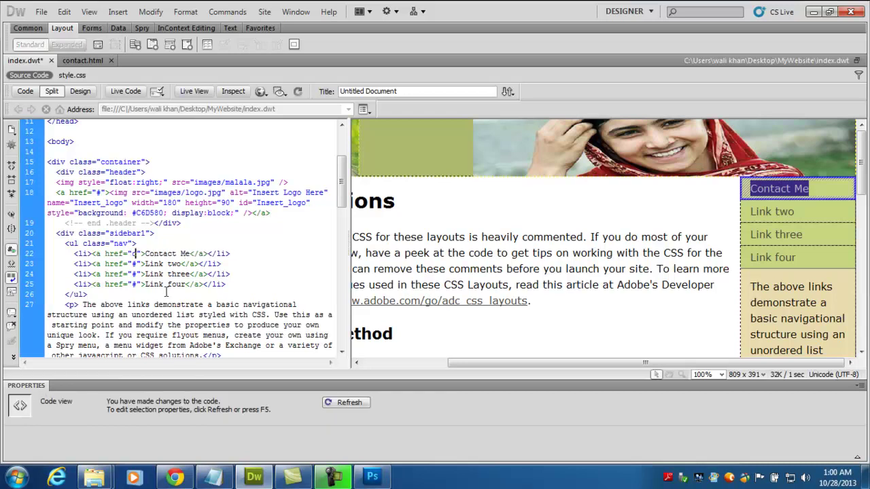
type("t.html")
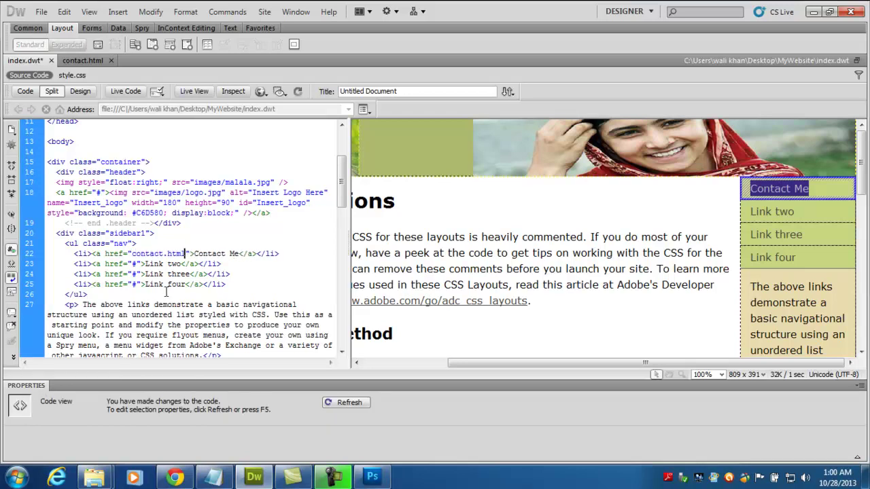
key("F5")
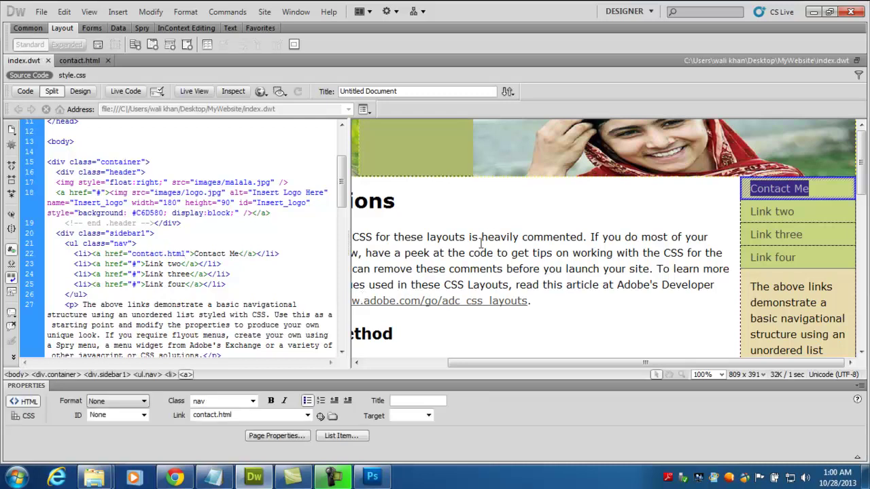
left_click(180, 477)
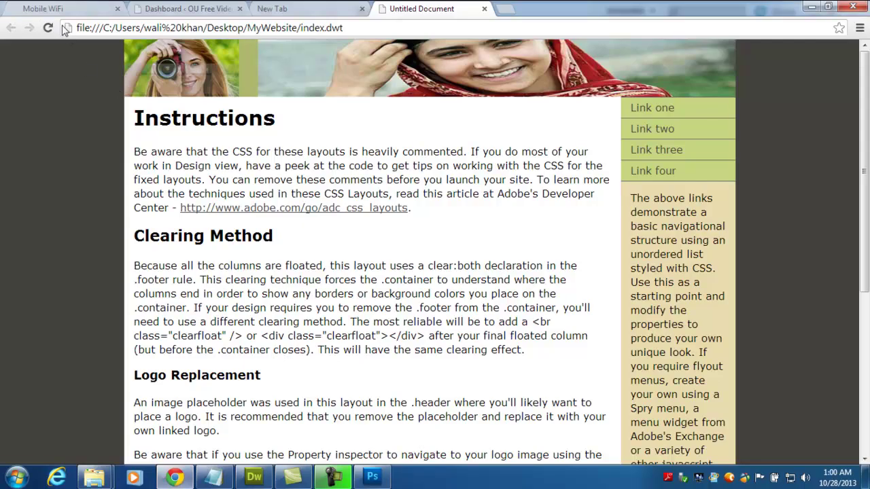
- Follow Contact Me in Chrome and confirm contact.html shows the Contact Us heading and details
left_click(651, 110)
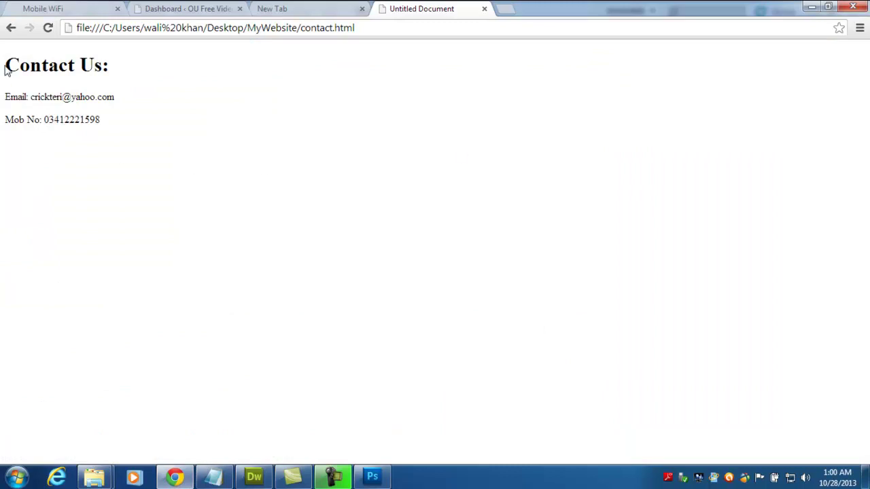
left_click_drag(5, 70, 116, 128)
left_click(125, 134)
left_click(253, 477)
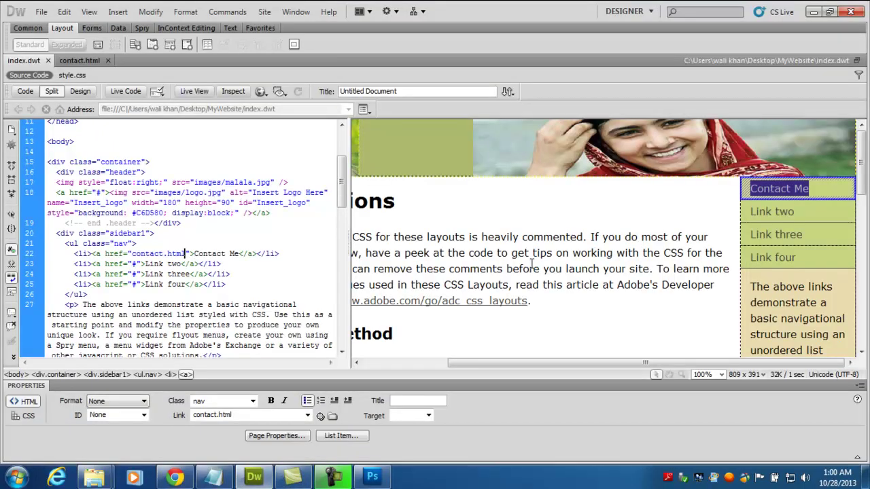
left_click(175, 477)
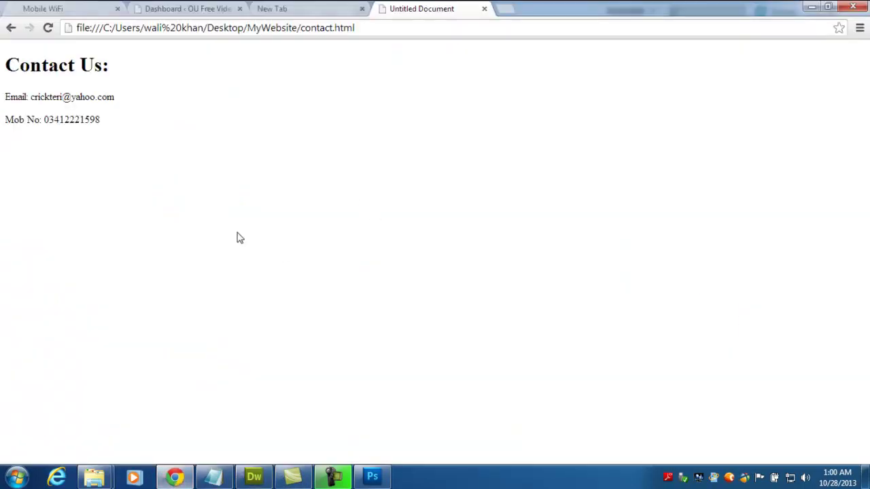
left_click(254, 475)
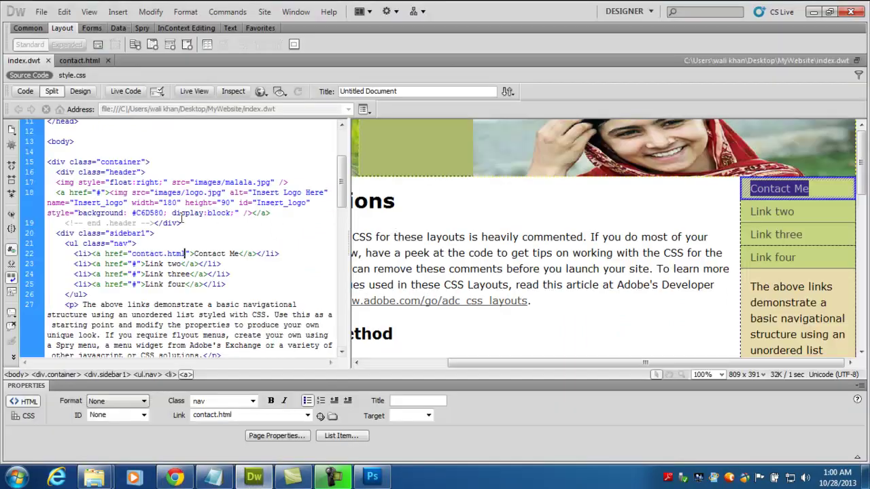
- Save the template as contact, overwriting the existing contact page
left_click(41, 12)
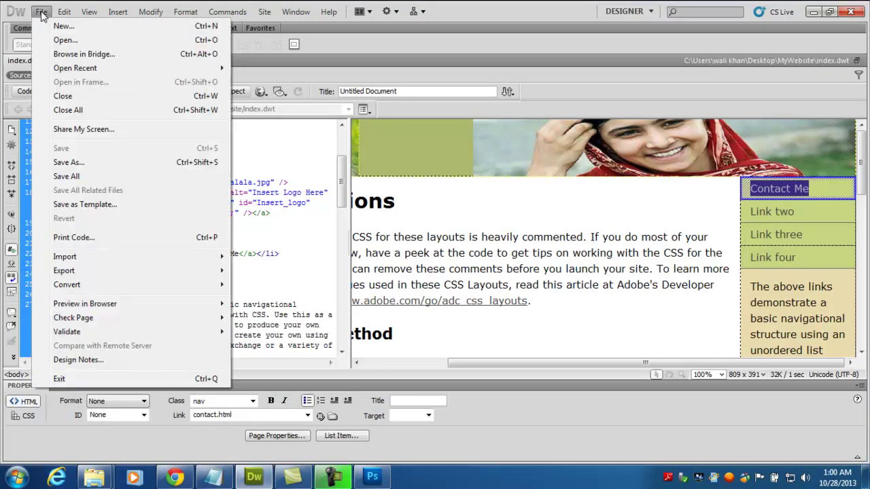
left_click(98, 166)
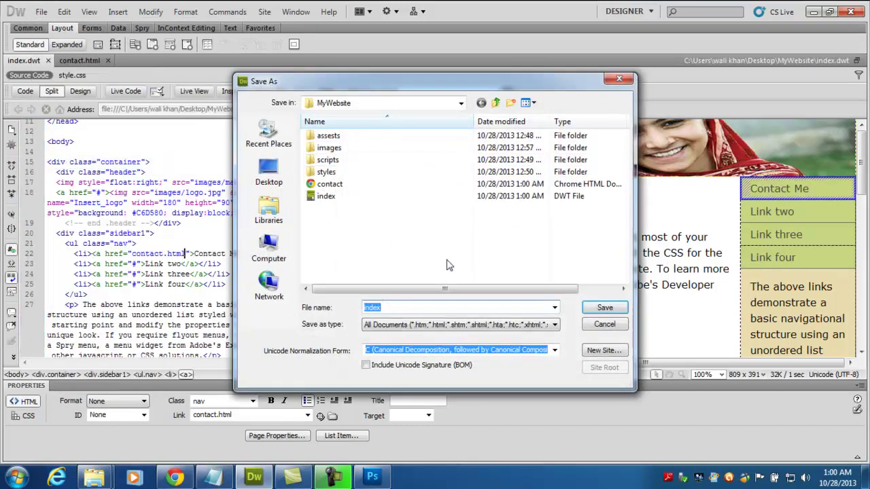
left_click(329, 183)
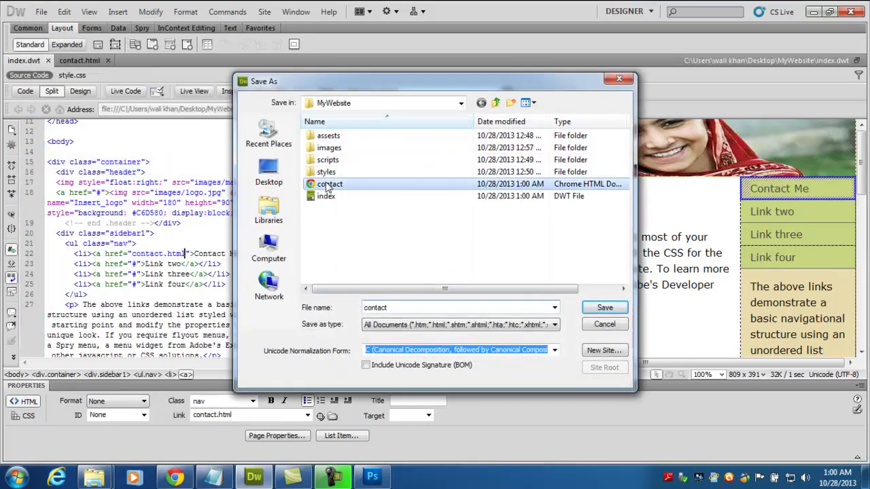
left_click(606, 309)
left_click(444, 270)
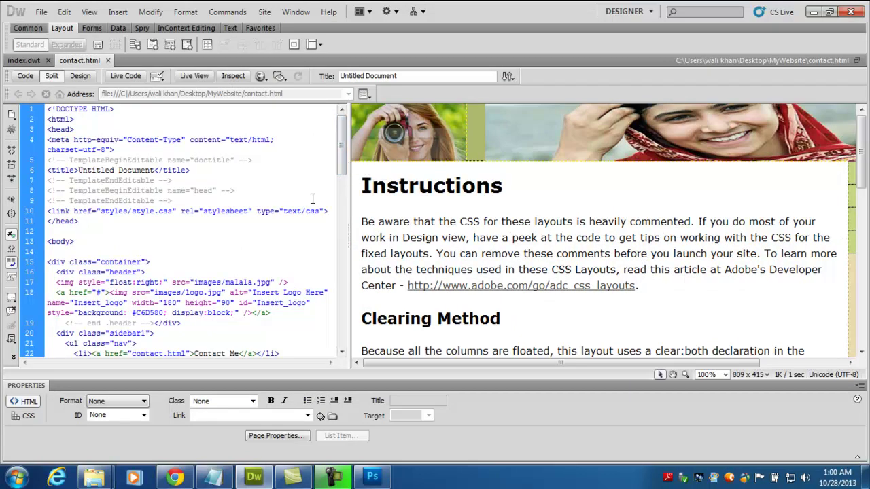
- Replace the placeholder instruction text with the heading 'Contact us:'
left_click_drag(361, 184, 588, 285)
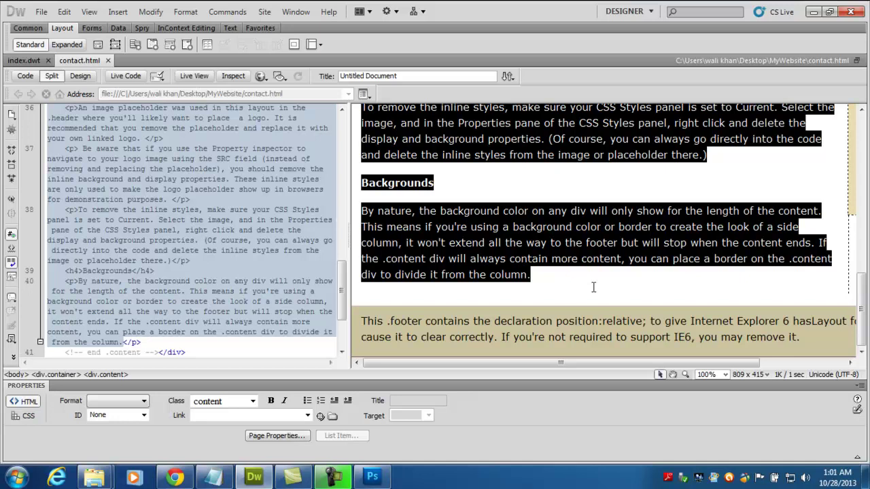
key("Delete")
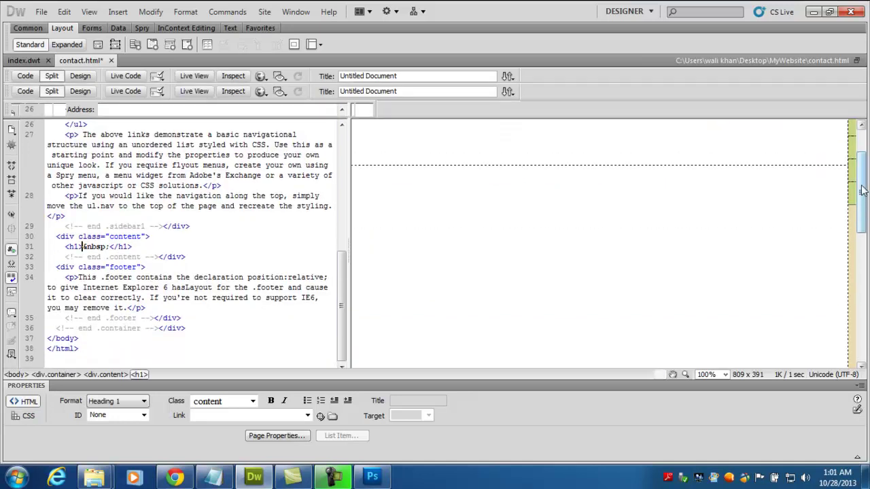
type("Conta")
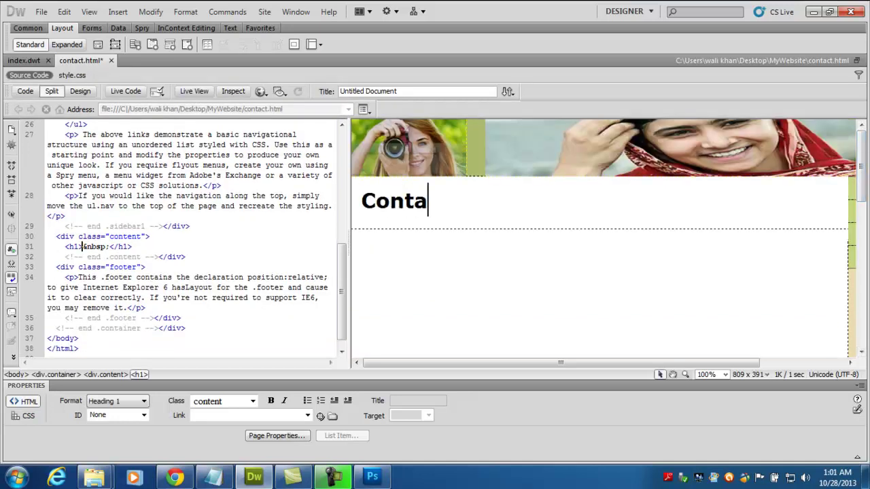
type("ct us:")
key("Return")
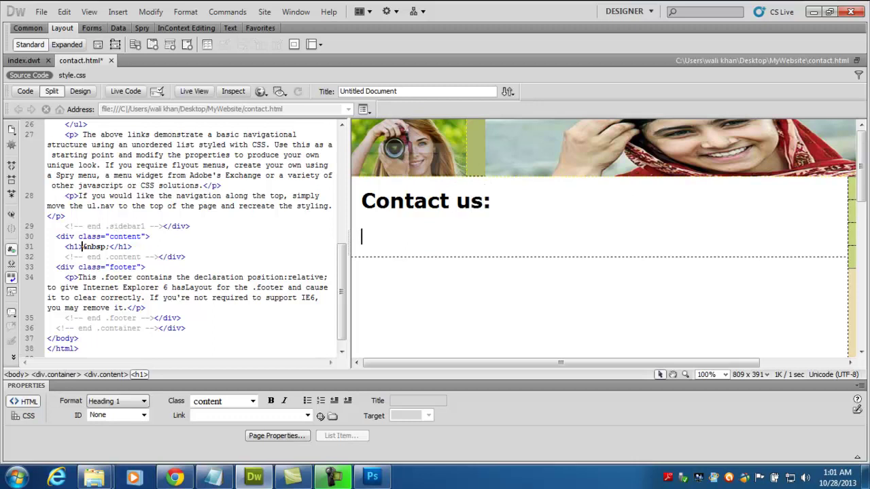
type("Cell")
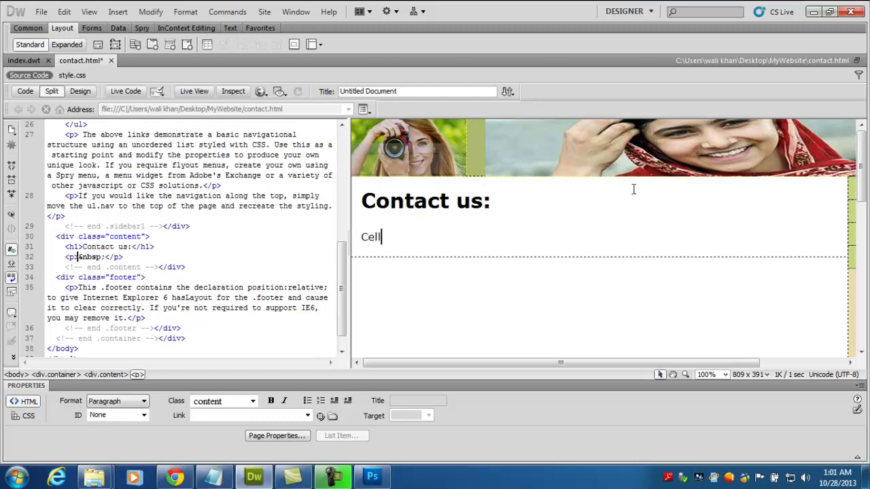
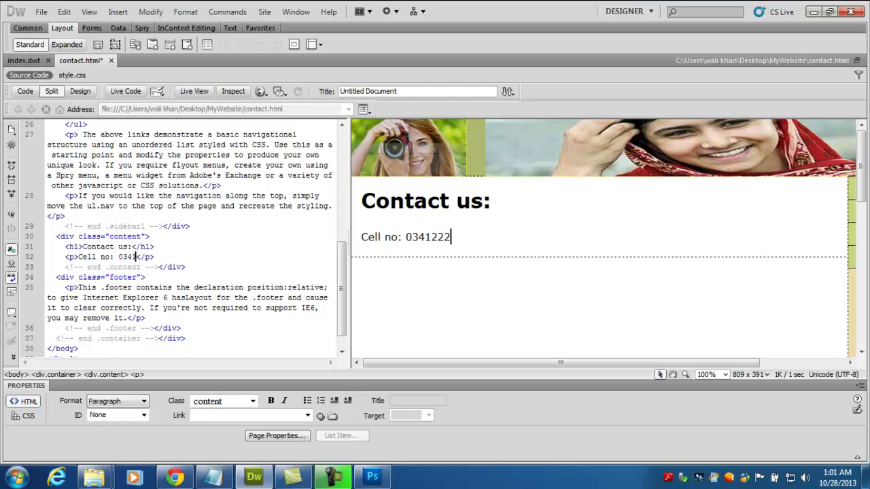
key("Return")
type("E")
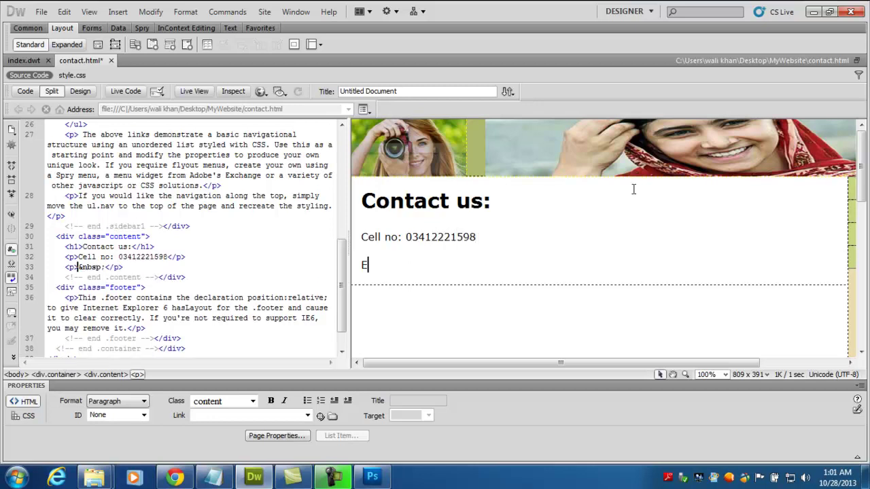
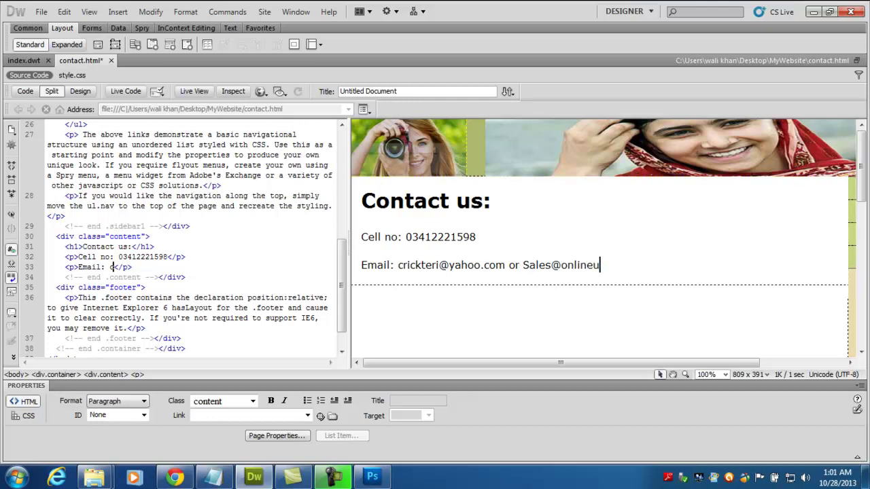
key("Return")
type("We")
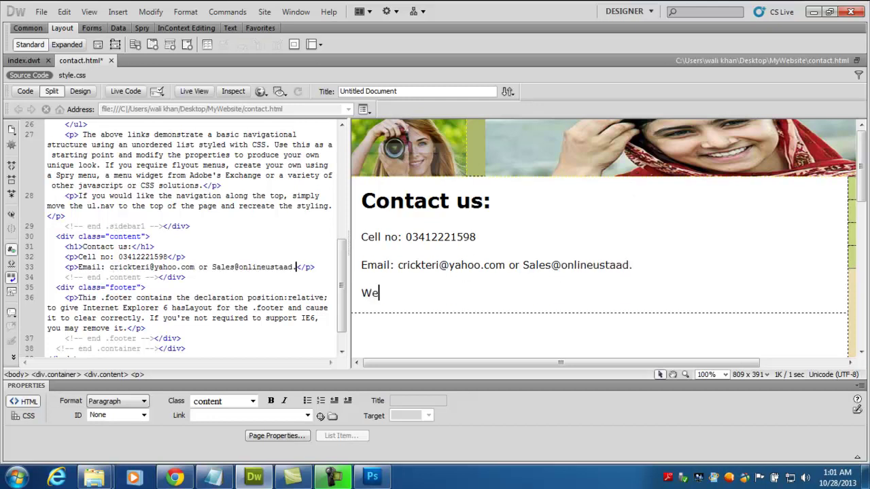
type("bsite: www.onlineustaad.com")
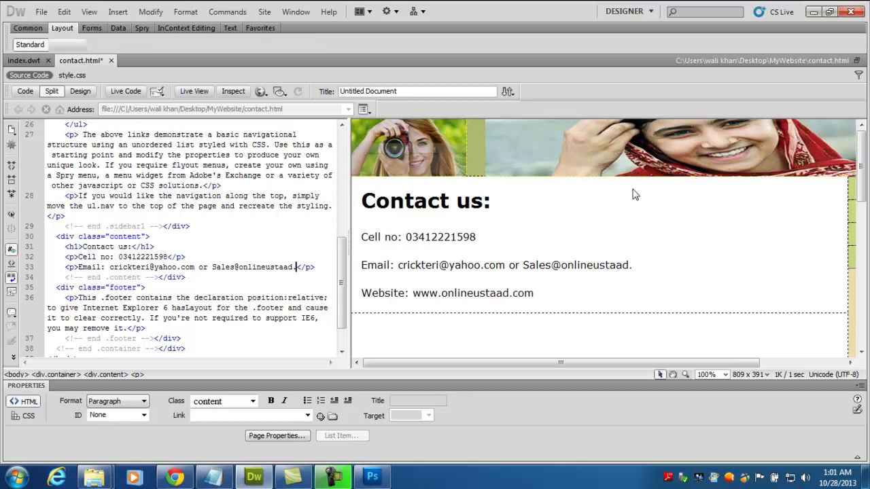
key("ctrl+s")
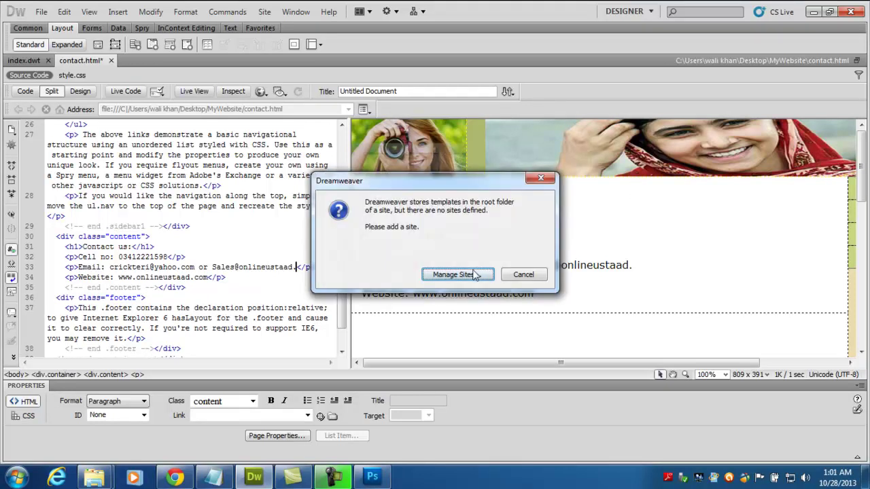
- Dismiss the no-sites prompt and retest the Contact Me link to contact.html in Chrome
left_click(518, 275)
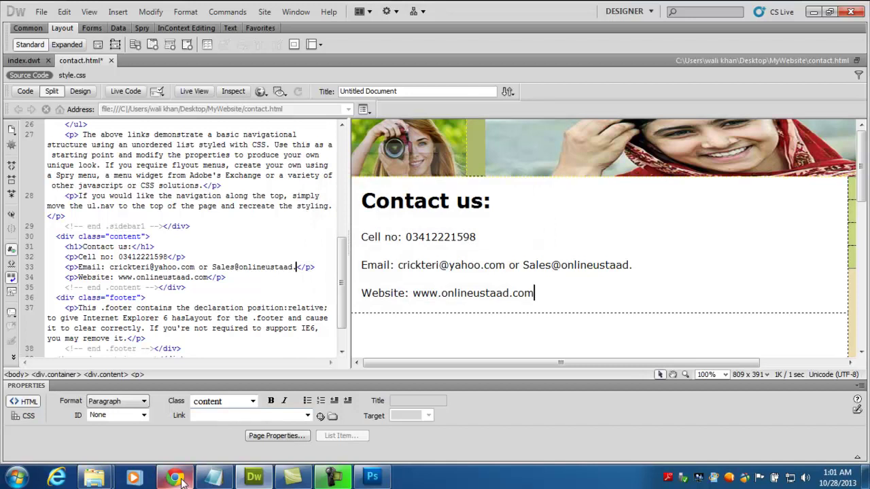
left_click(175, 477)
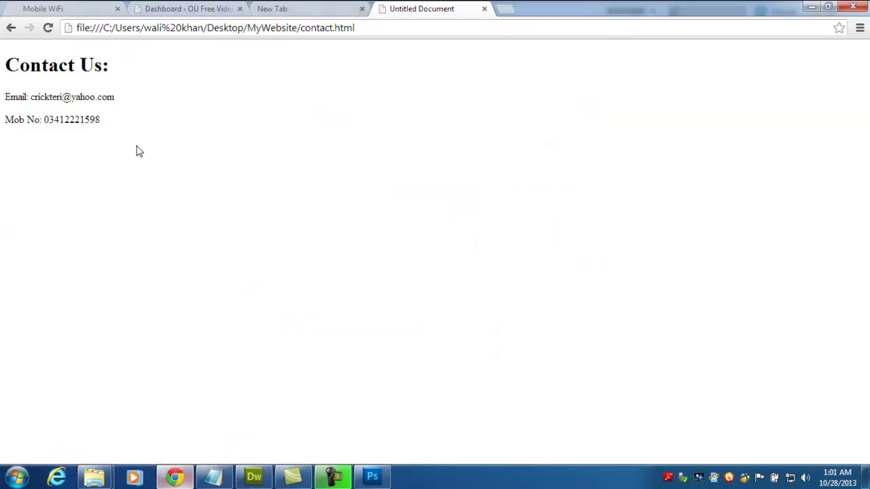
left_click(13, 29)
left_click(47, 28)
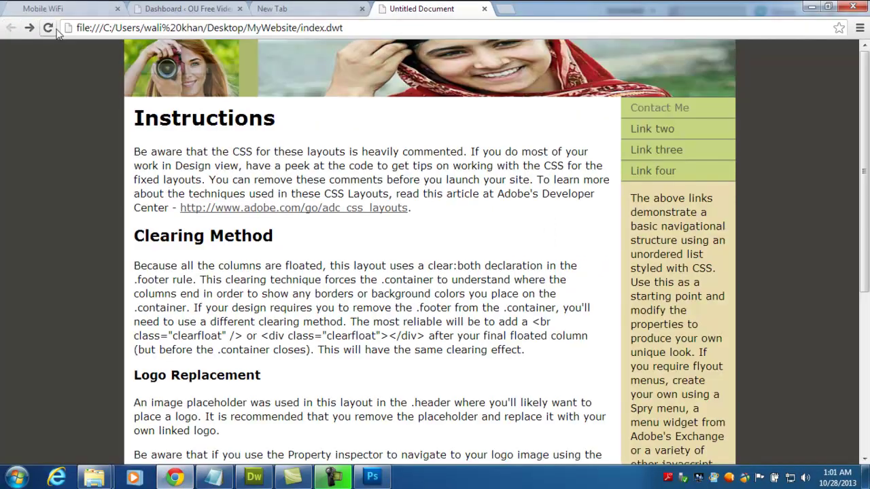
left_click(677, 118)
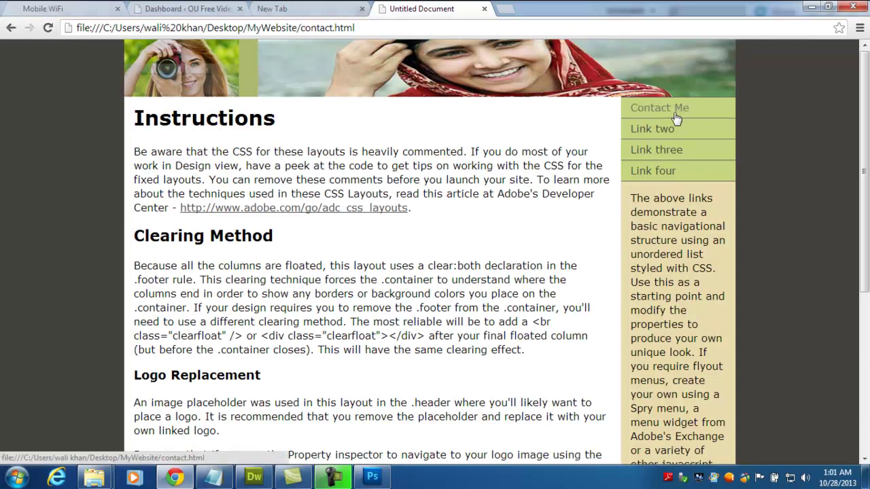
left_click(657, 114)
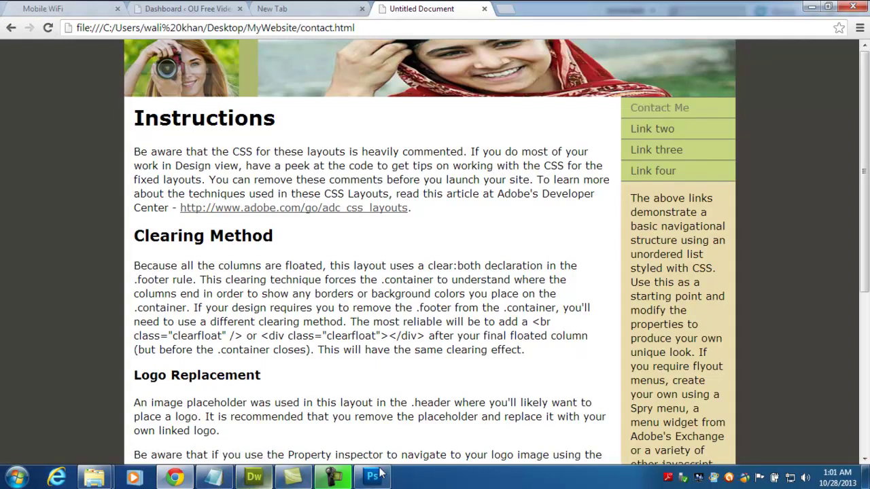
left_click(253, 477)
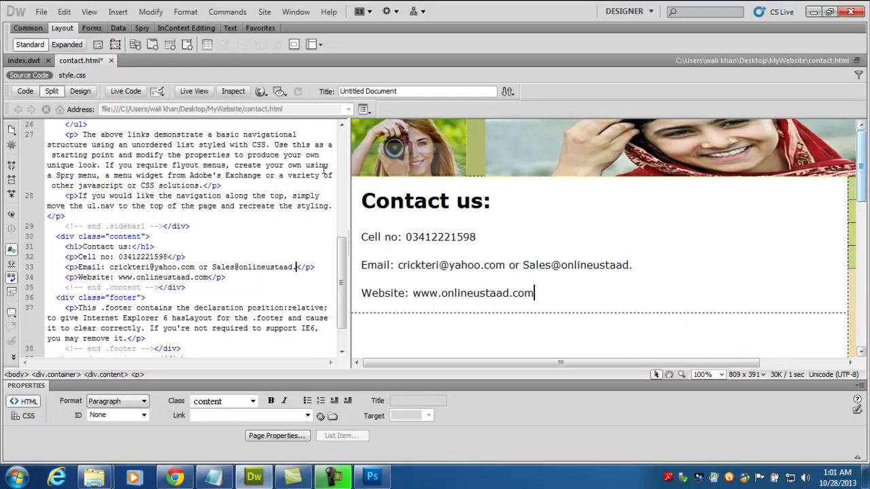
- Preview the index.dwt template in Chrome with F12, then return to Dreamweaver
left_click(39, 61)
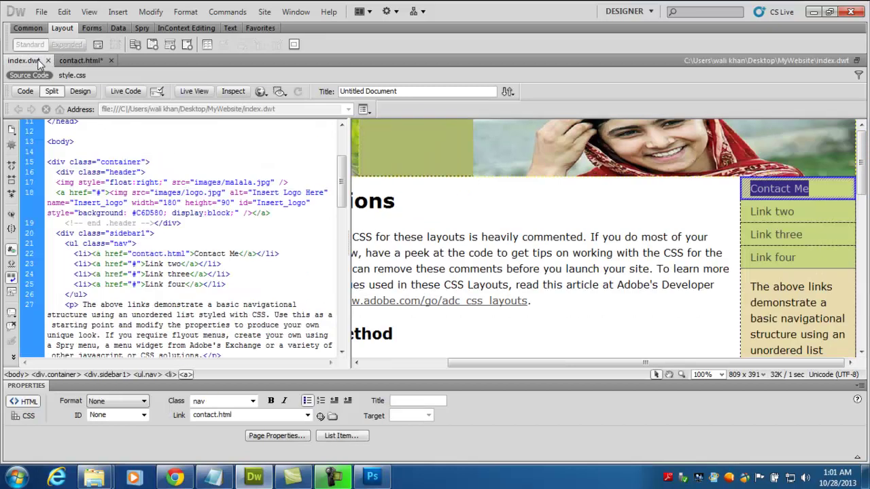
left_click(586, 235)
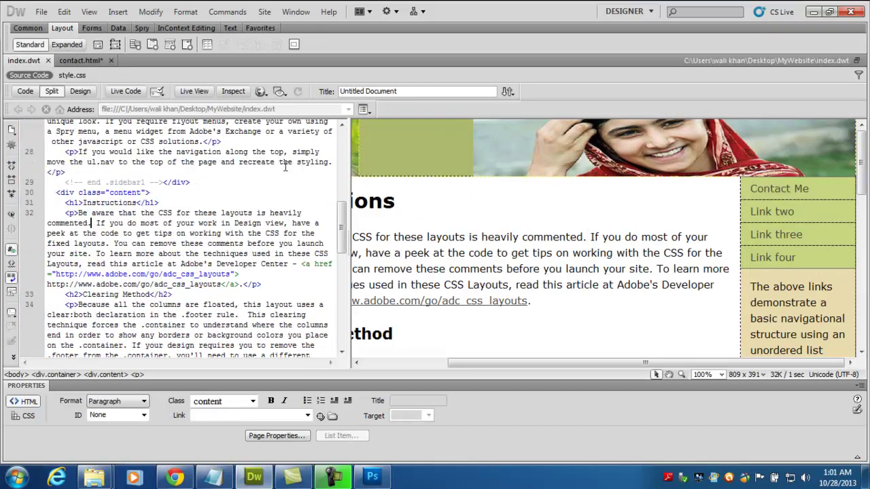
left_click(80, 59)
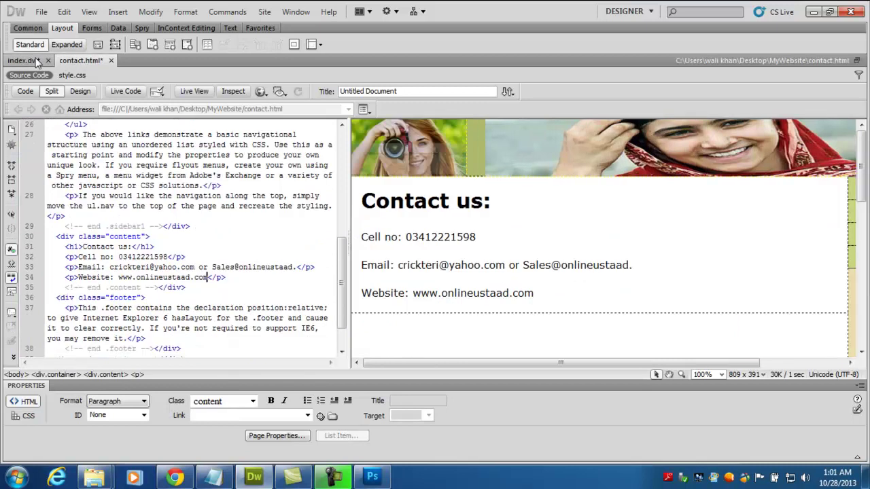
left_click(37, 61)
key("F12")
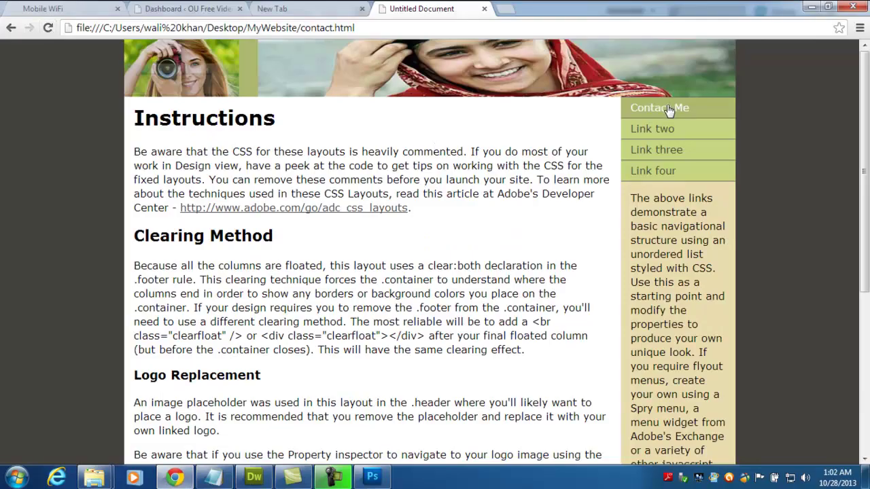
left_click(256, 478)
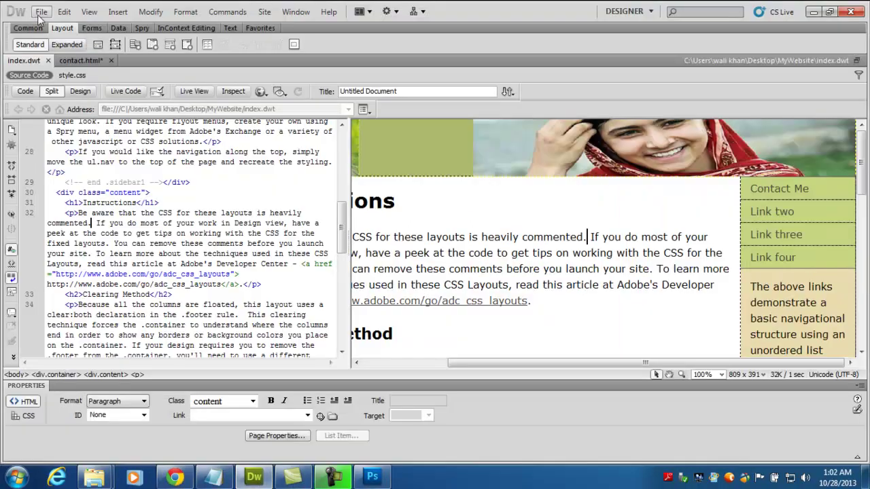
- Use File > Save All so contact.html's changes are saved
left_click(41, 12)
left_click(100, 177)
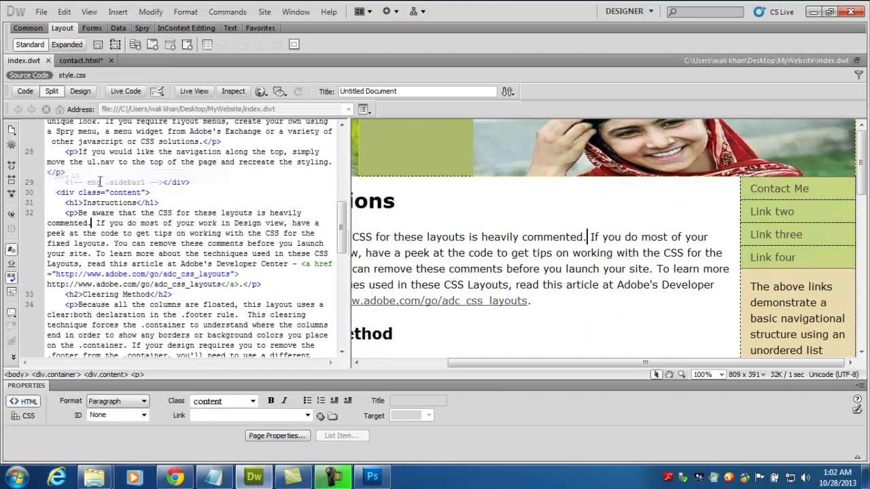
left_click(175, 478)
- Reload contact.html in Chrome, then load index.dwt from the address bar
left_click(48, 27)
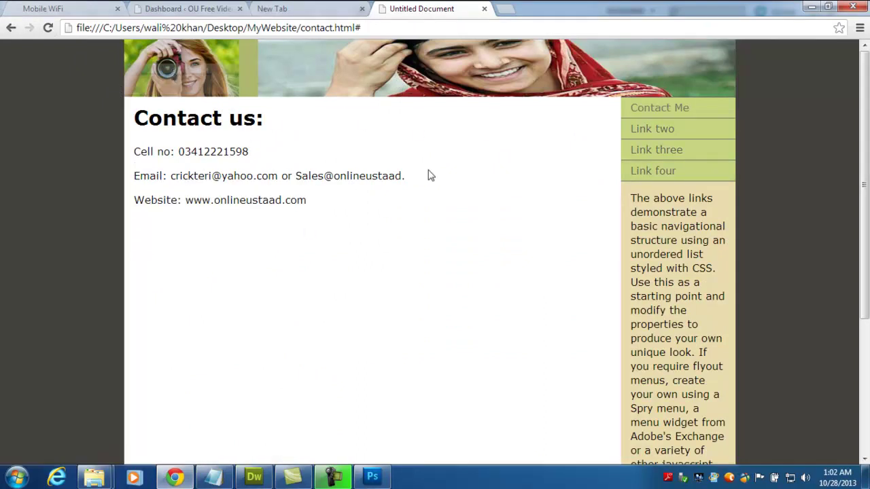
left_click_drag(867, 109, 868, 111)
left_click_drag(302, 32, 406, 33)
type("index")
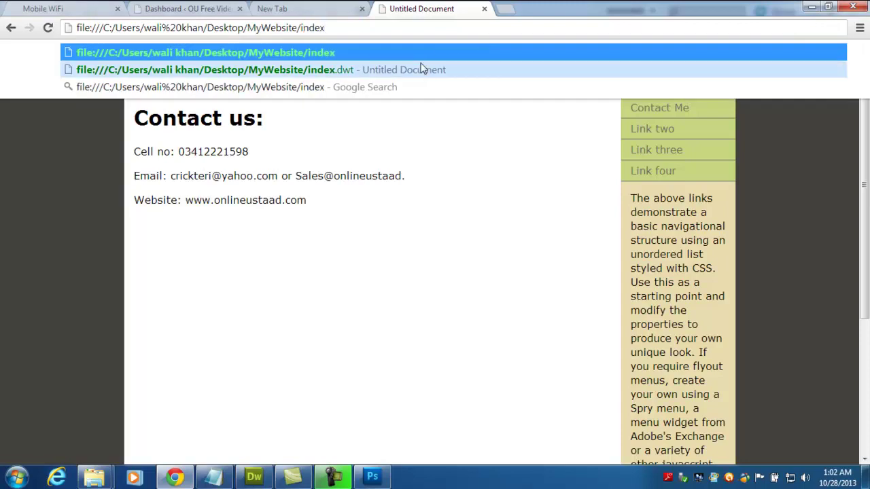
left_click(424, 70)
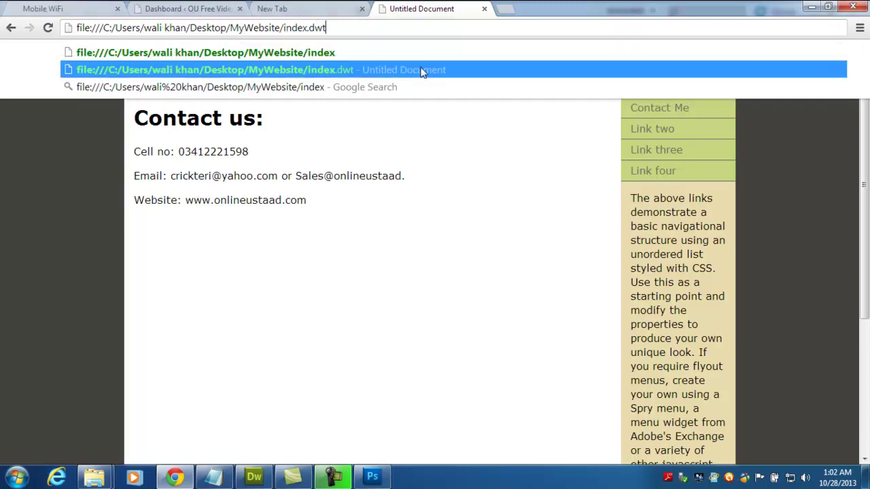
- Follow the Contact Me link and check the cell number, emails and website
scroll(868, 185, "down", 4)
scroll(868, 185, "up", 4)
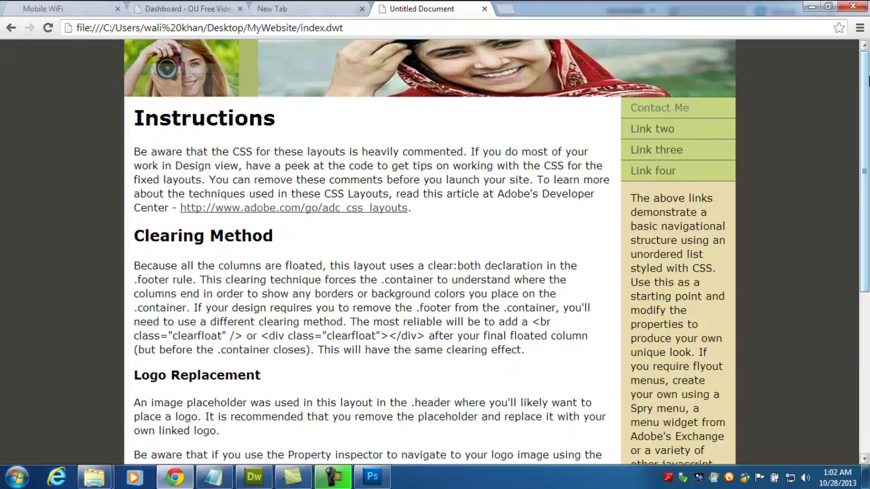
left_click(660, 109)
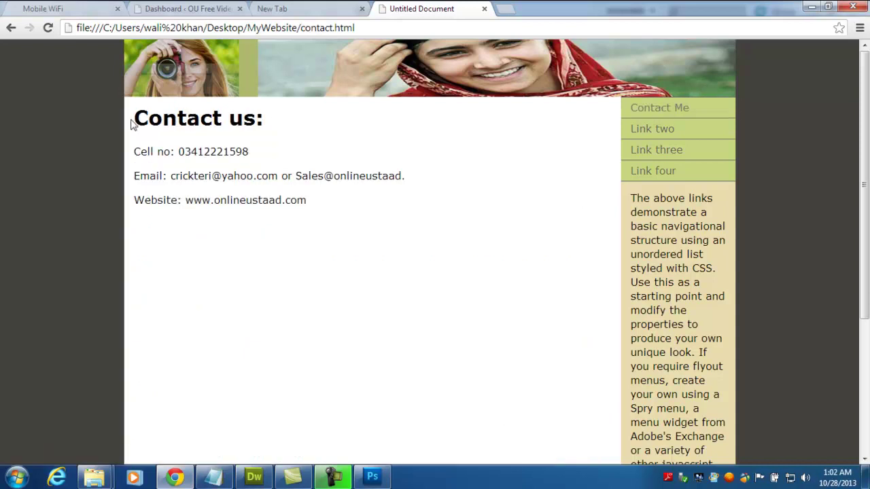
left_click_drag(134, 118, 385, 227)
left_click(384, 227)
scroll(868, 169, "down", 4)
scroll(867, 168, "up", 4)
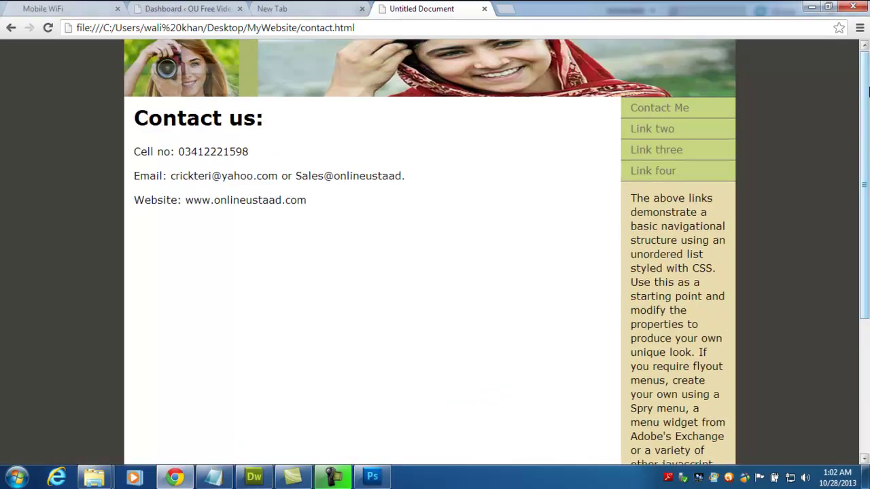
- Minimize Chrome, Dreamweaver and Photoshop one after another
left_click(810, 8)
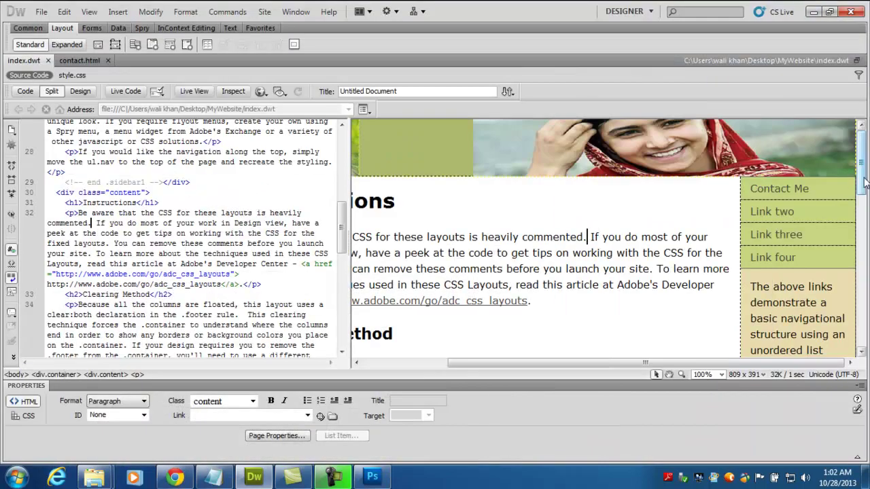
scroll(865, 181, "down", 4)
scroll(864, 181, "up", 4)
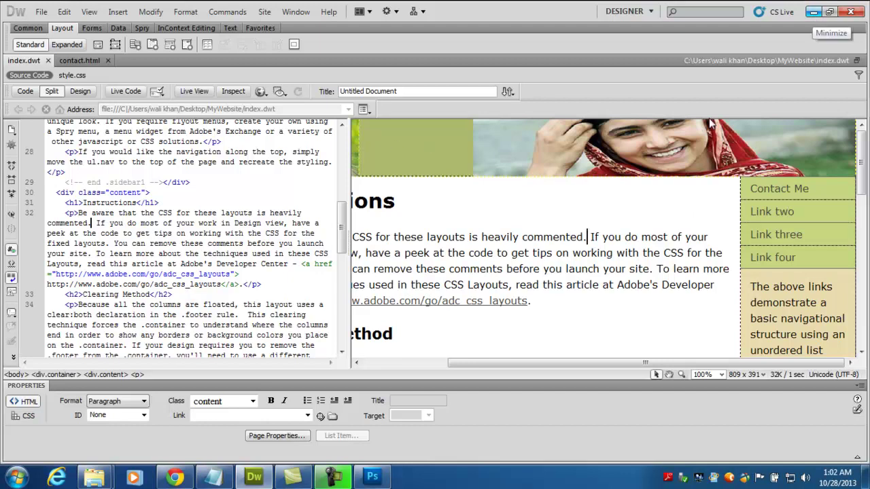
left_click(812, 12)
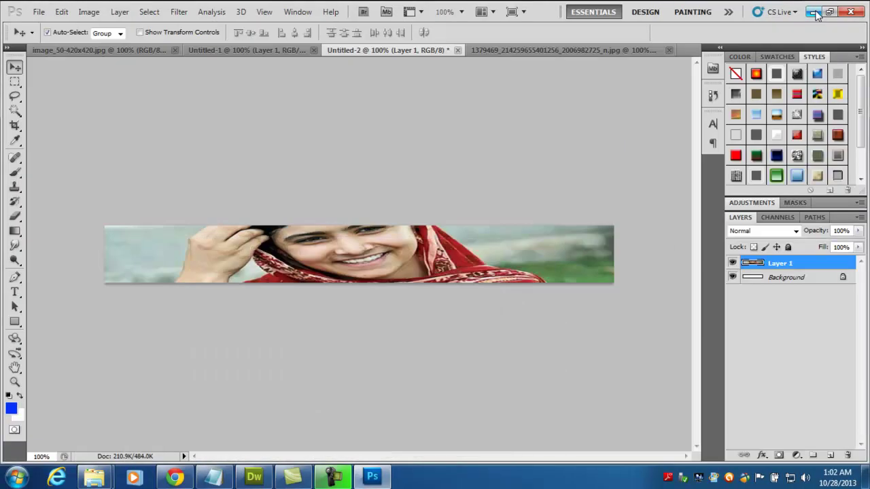
left_click(814, 12)
double_click(262, 88)
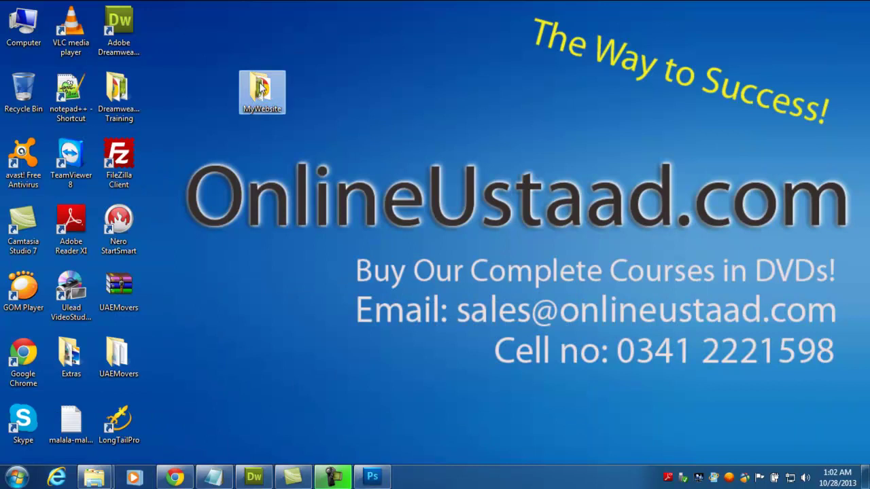
left_click(261, 83)
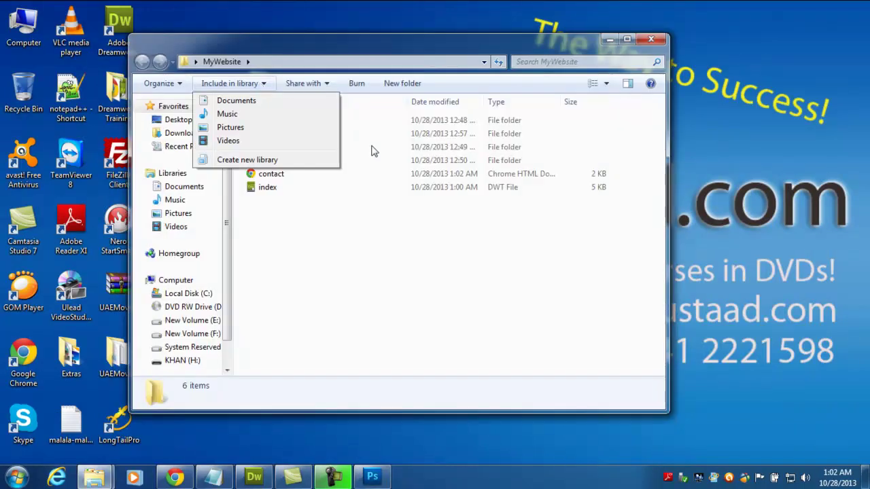
left_click(391, 57)
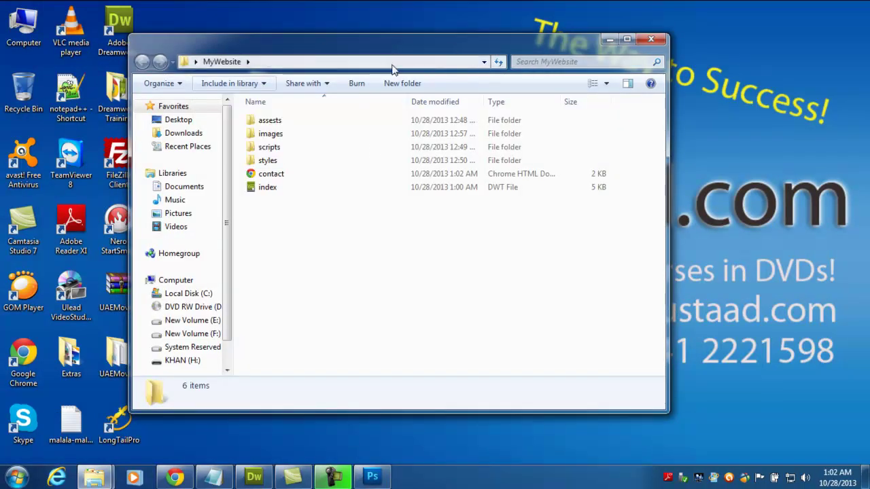
left_click_drag(392, 47, 579, 71)
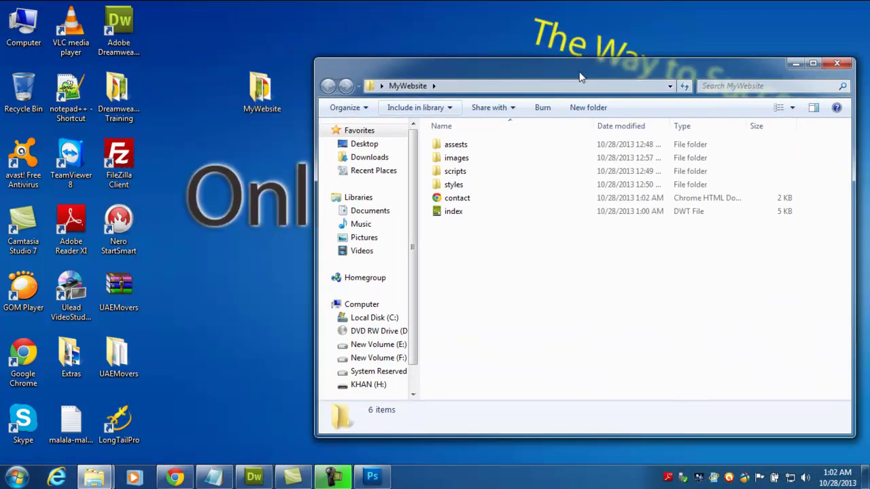
double_click(466, 165)
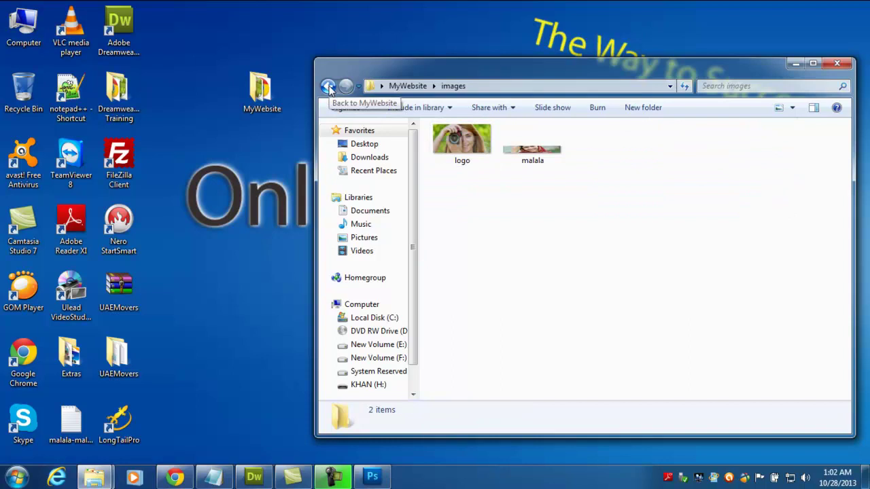
left_click(329, 87)
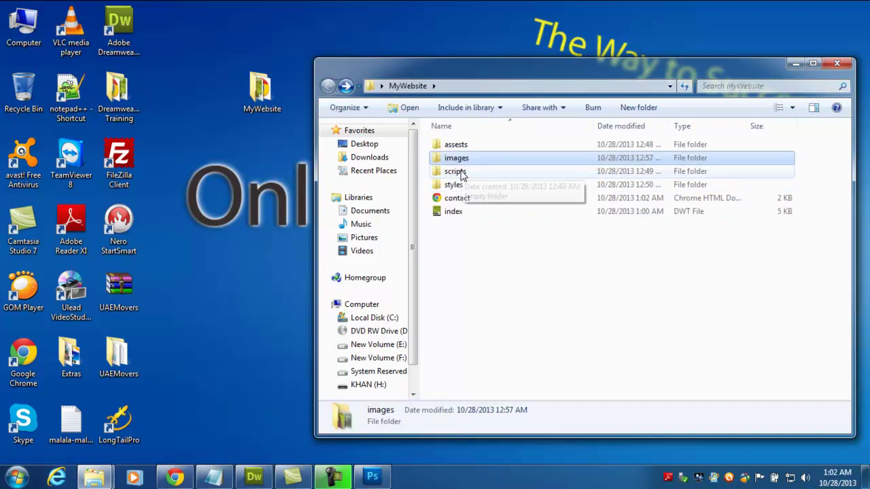
double_click(454, 185)
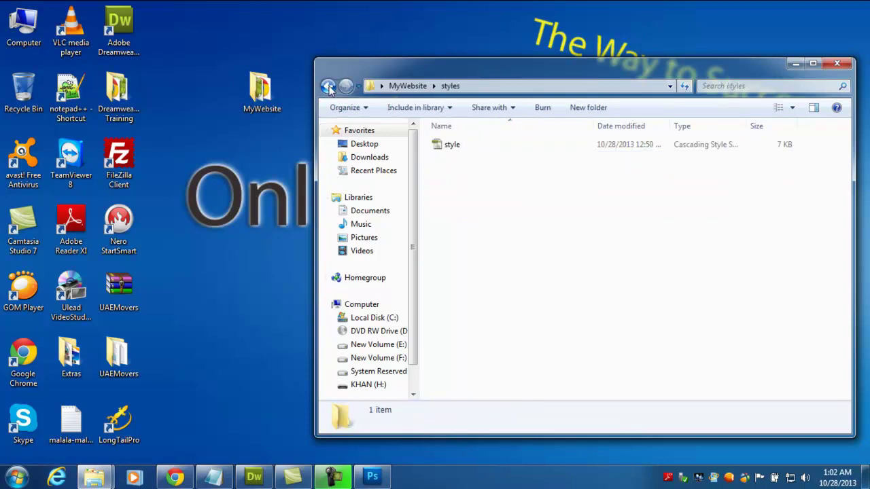
left_click(329, 86)
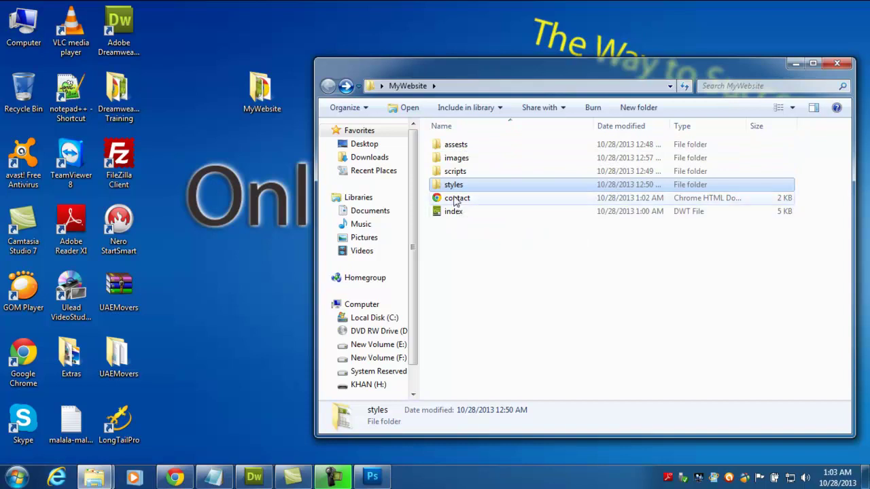
left_click(456, 199)
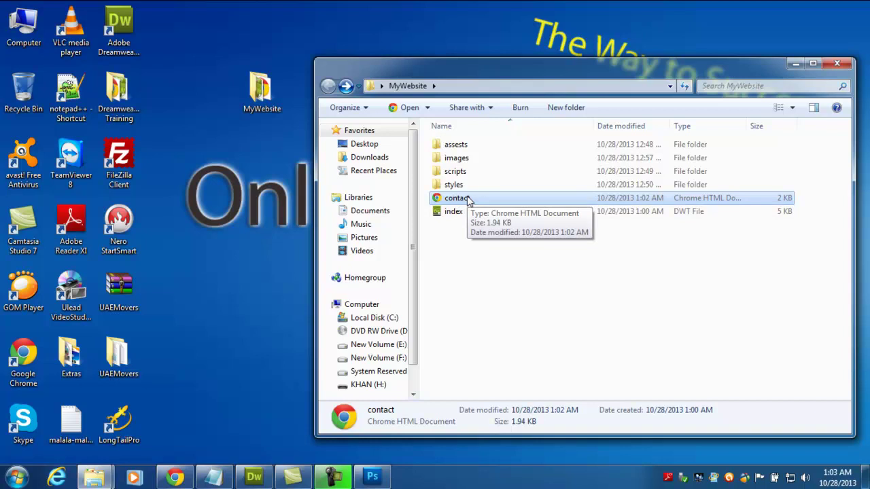
left_click(454, 212)
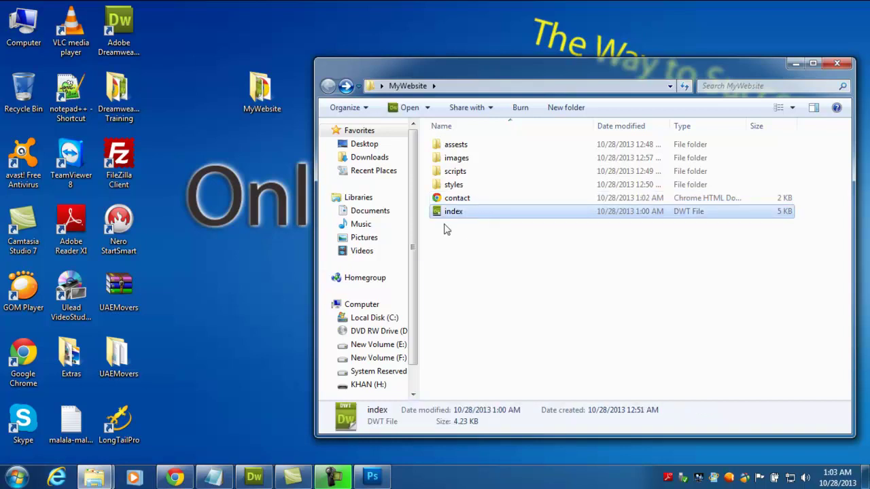
left_click(486, 275)
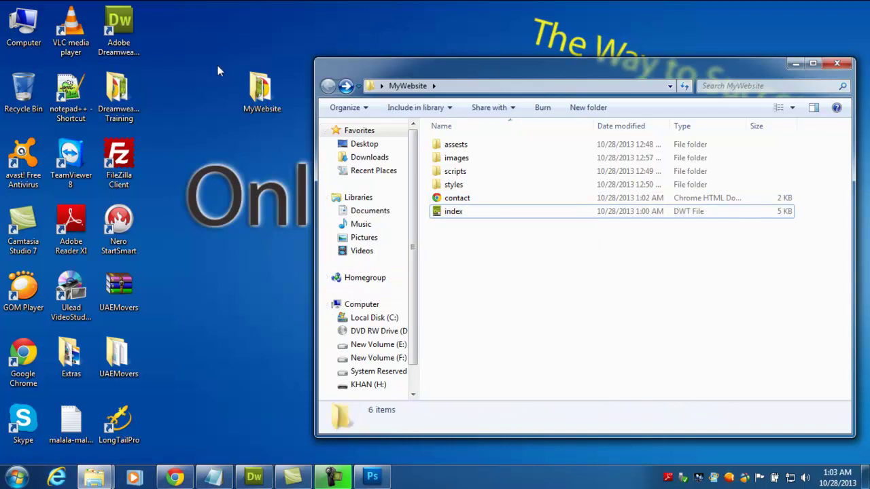
left_click(795, 65)
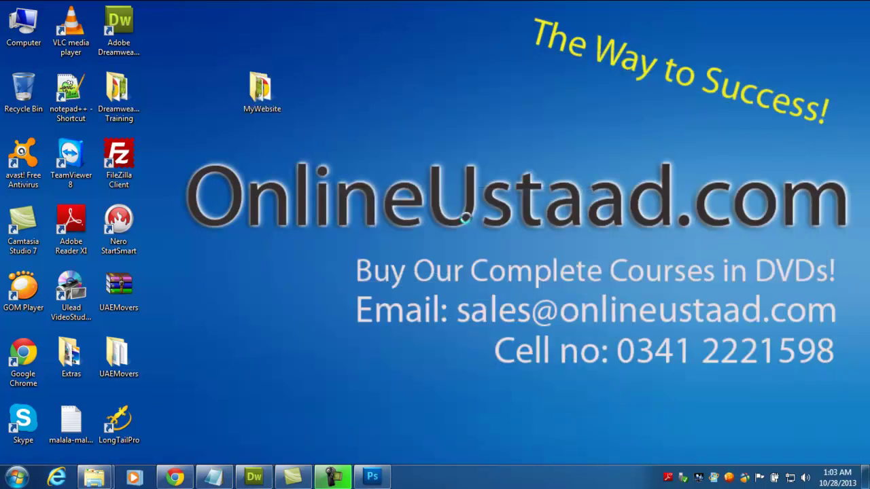
right_click(467, 209)
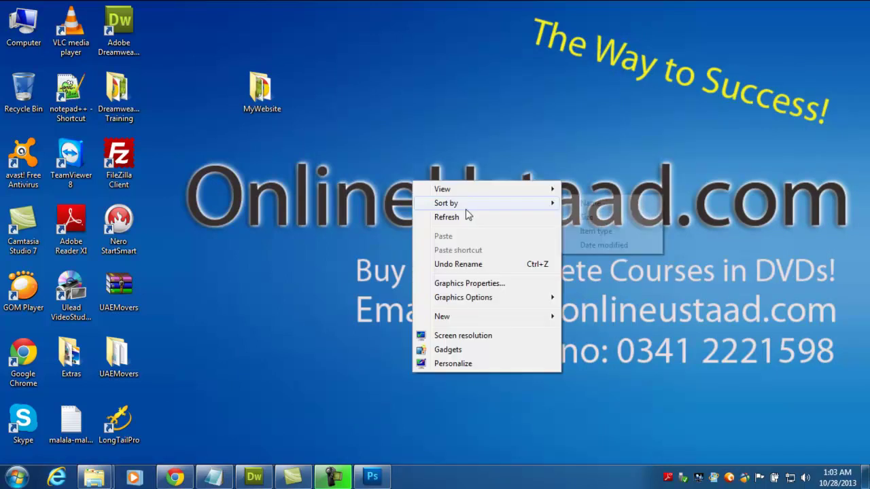